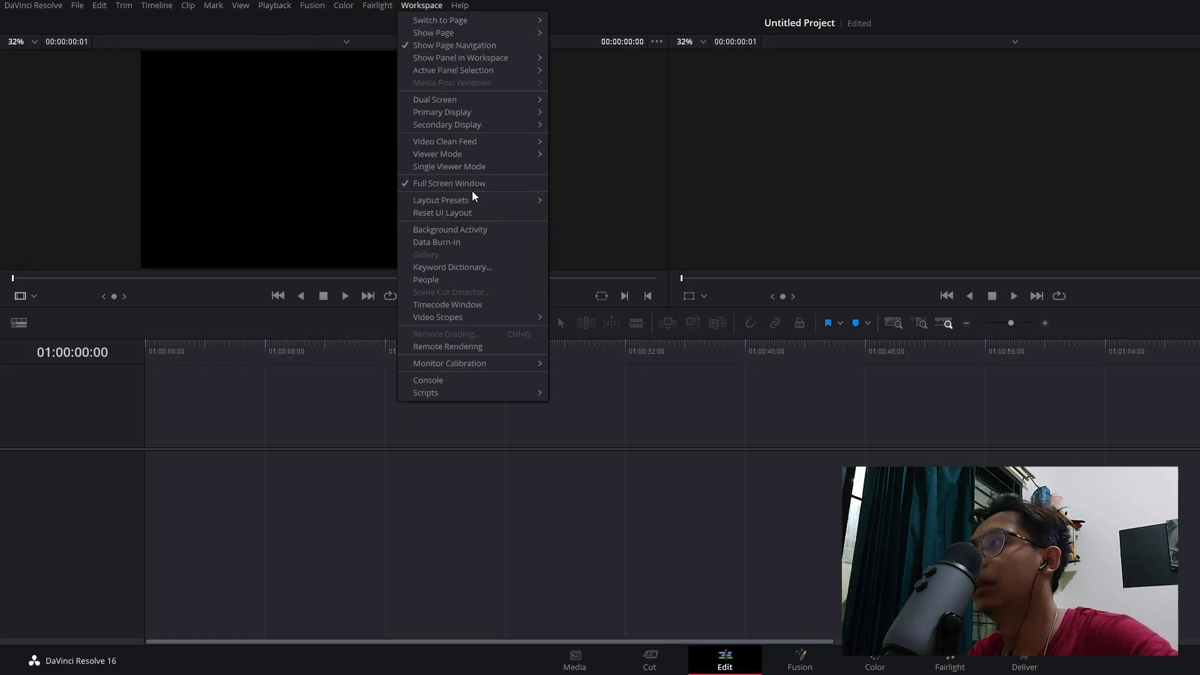
# - Turn off dual-screen mode and load the clip A006_03021754_C005.braw into the source viewer
pyautogui.moveTo(481, 102)
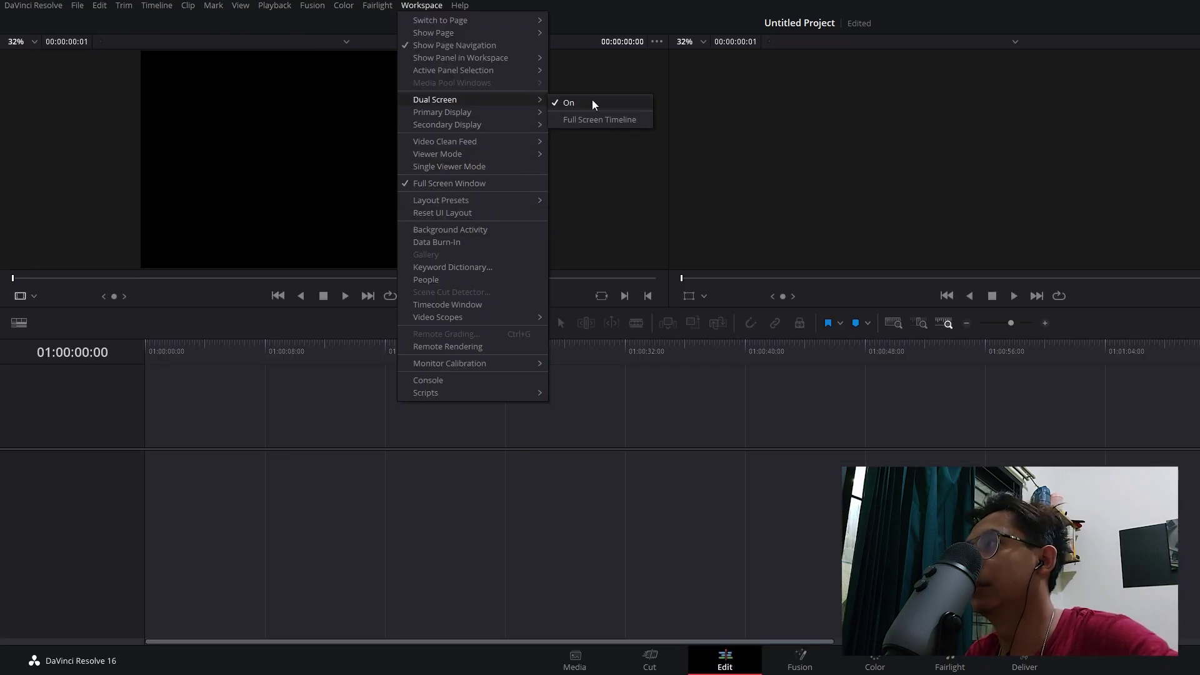
pyautogui.click(577, 105)
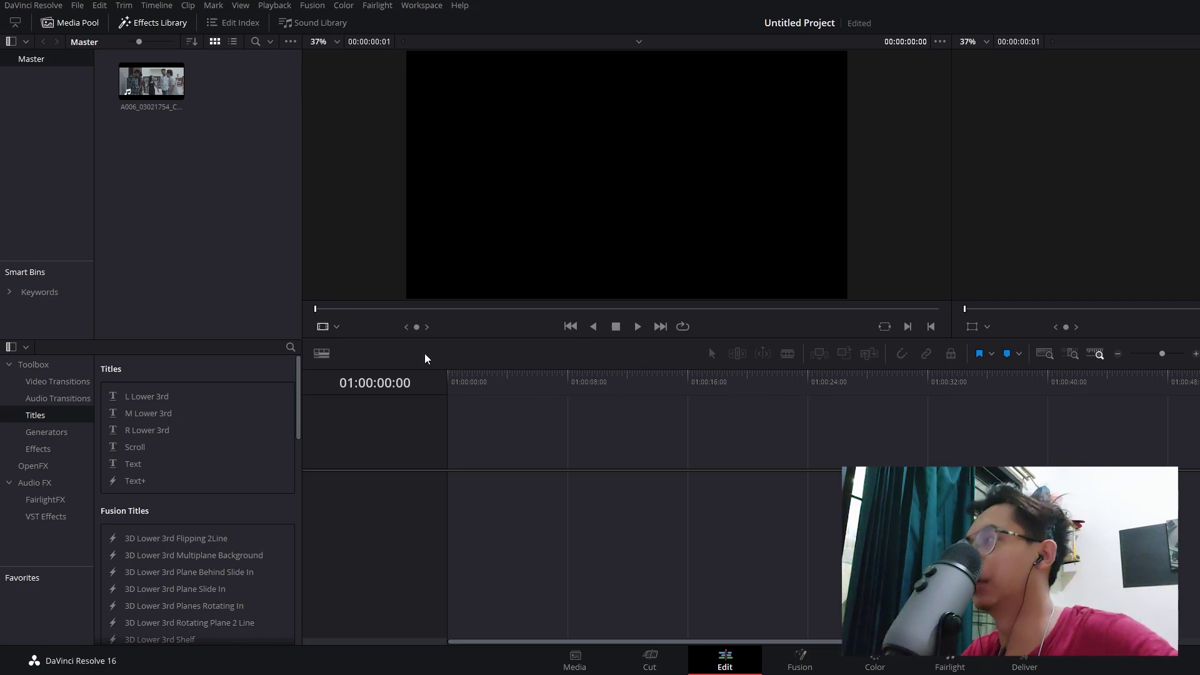
pyautogui.click(153, 93)
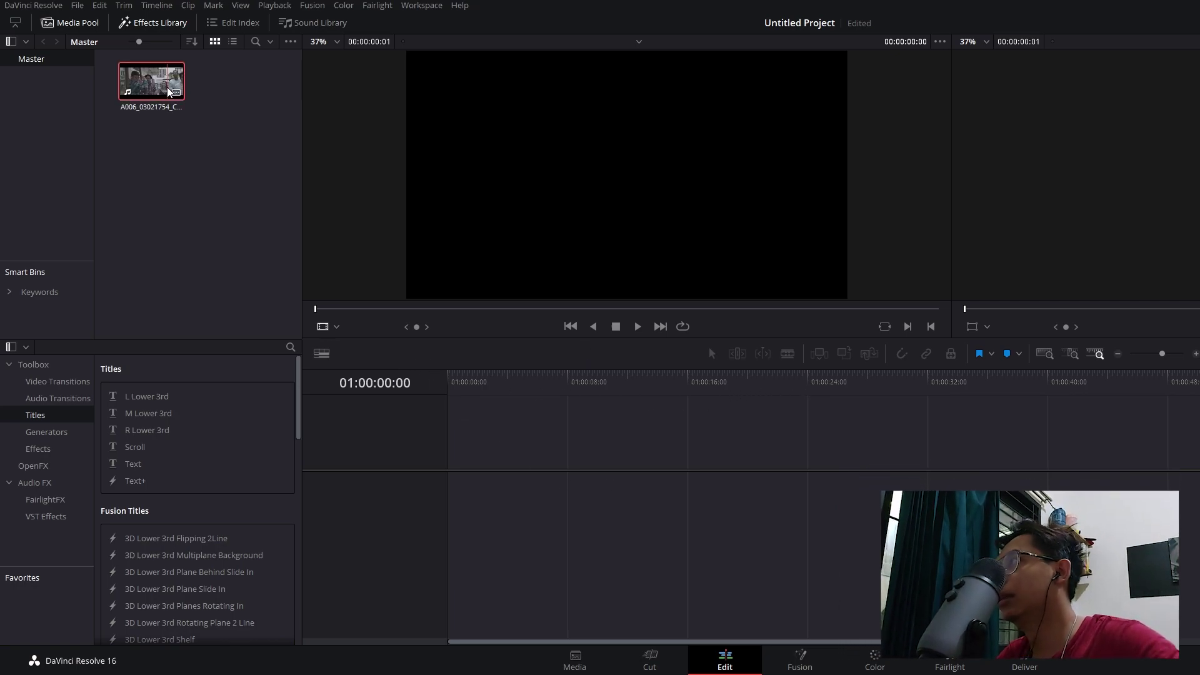
pyautogui.doubleClick(151, 94)
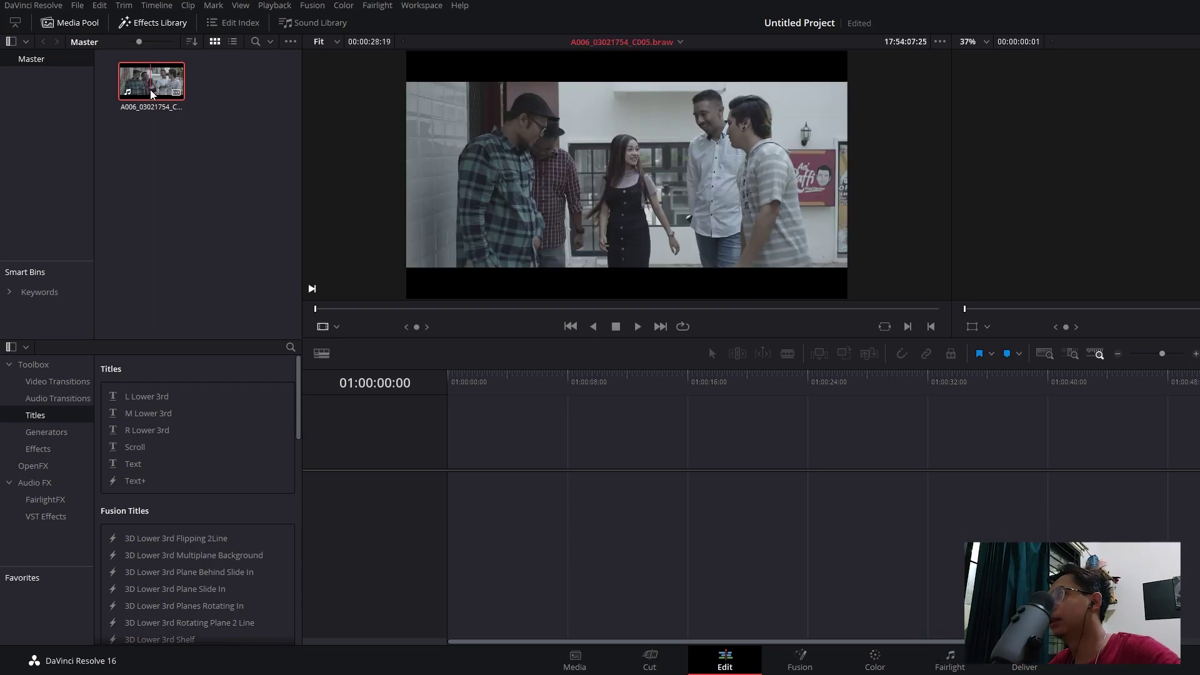
# - Change the video frame rate of the A006_03021754_C005.braw clip in its clip attributes
pyautogui.rightClick(151, 94)
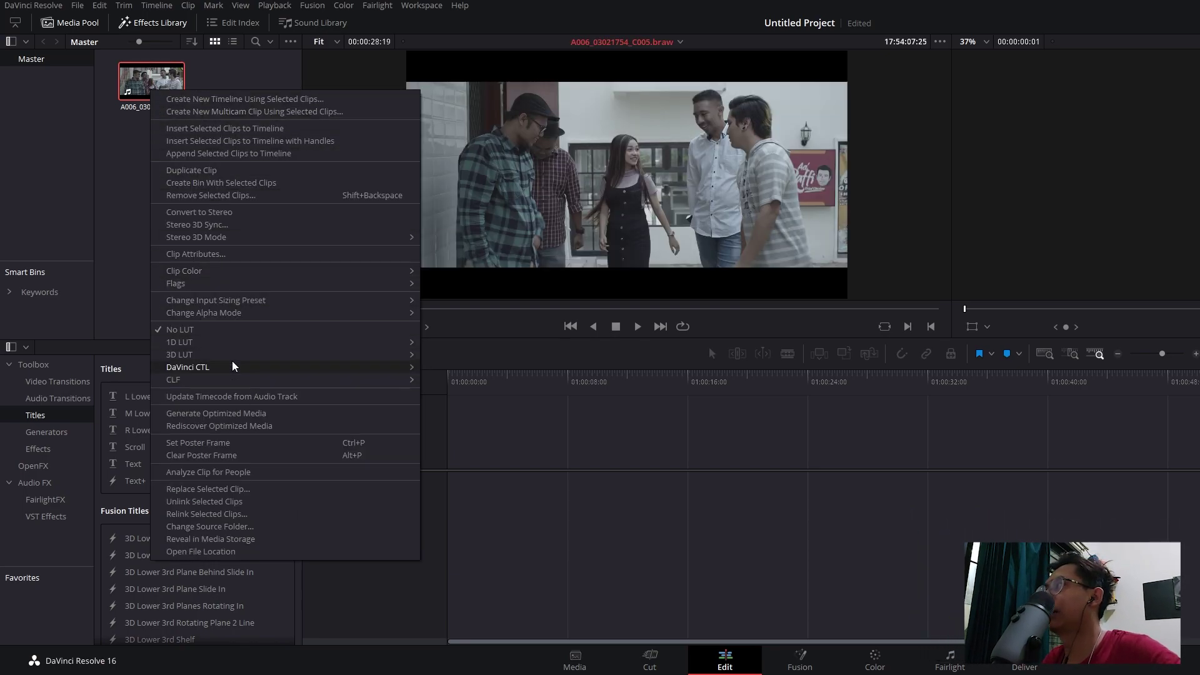
pyautogui.click(227, 255)
pyautogui.click(759, 154)
pyautogui.click(735, 195)
pyautogui.click(933, 510)
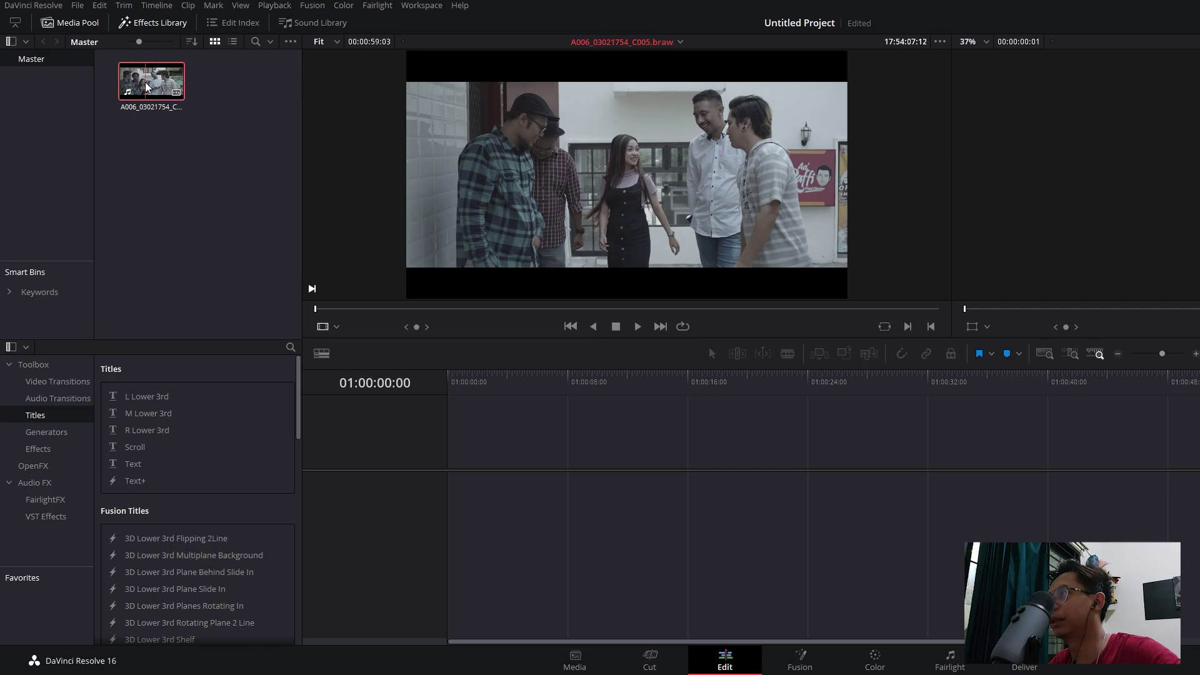
# - Pick a section of about 2 seconds from the source clip, place it in a new timeline and play it back
pyautogui.moveTo(498, 306); pyautogui.dragTo(603, 316)
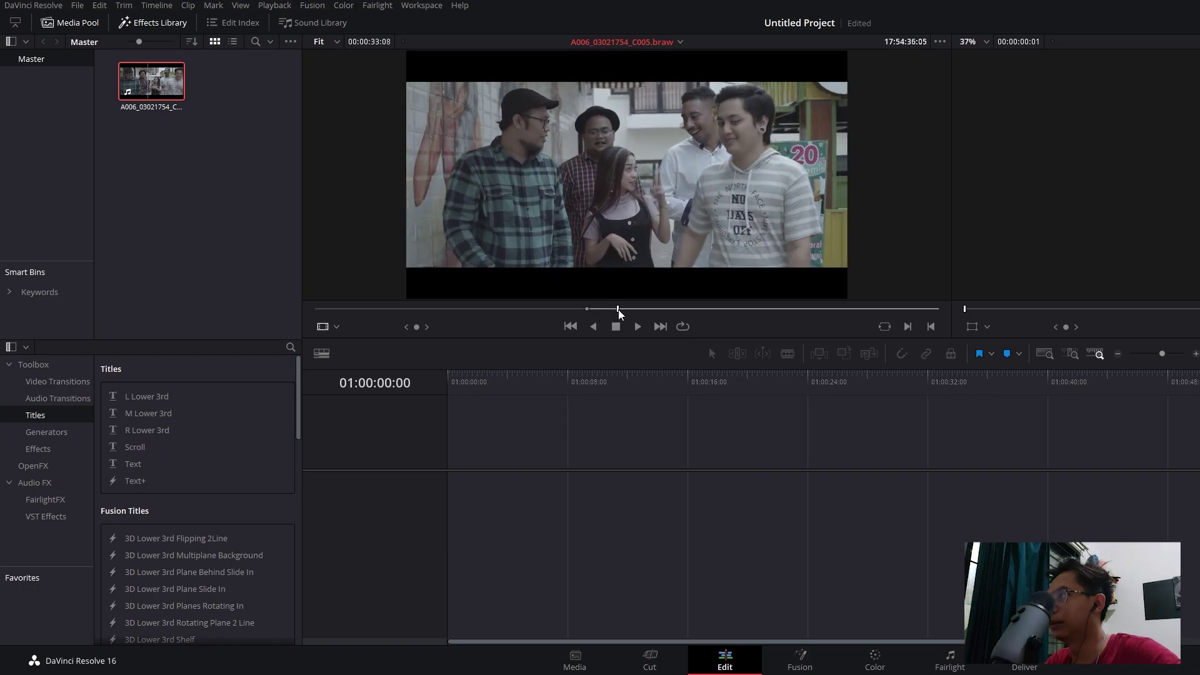
pyautogui.moveTo(616, 313); pyautogui.dragTo(494, 519)
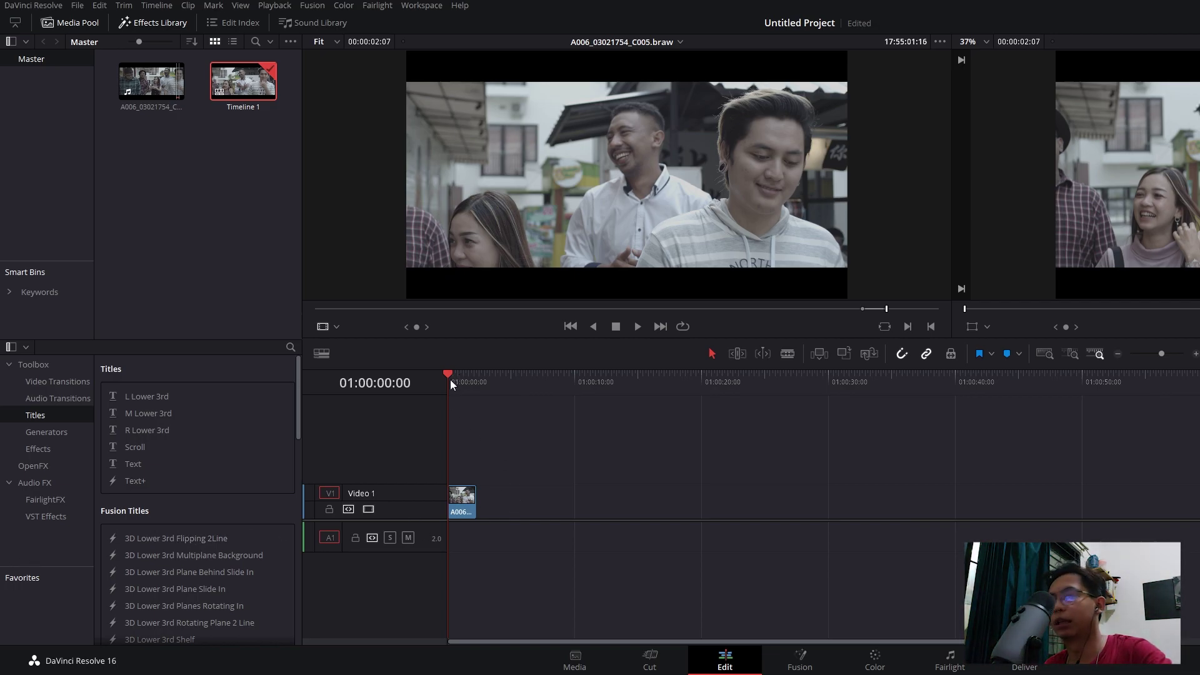
pyautogui.moveTo(449, 382)
pyautogui.mouseDown()
pyautogui.moveTo(489, 396)
pyautogui.moveTo(452, 402)
pyautogui.mouseUp()
pyautogui.press('space')
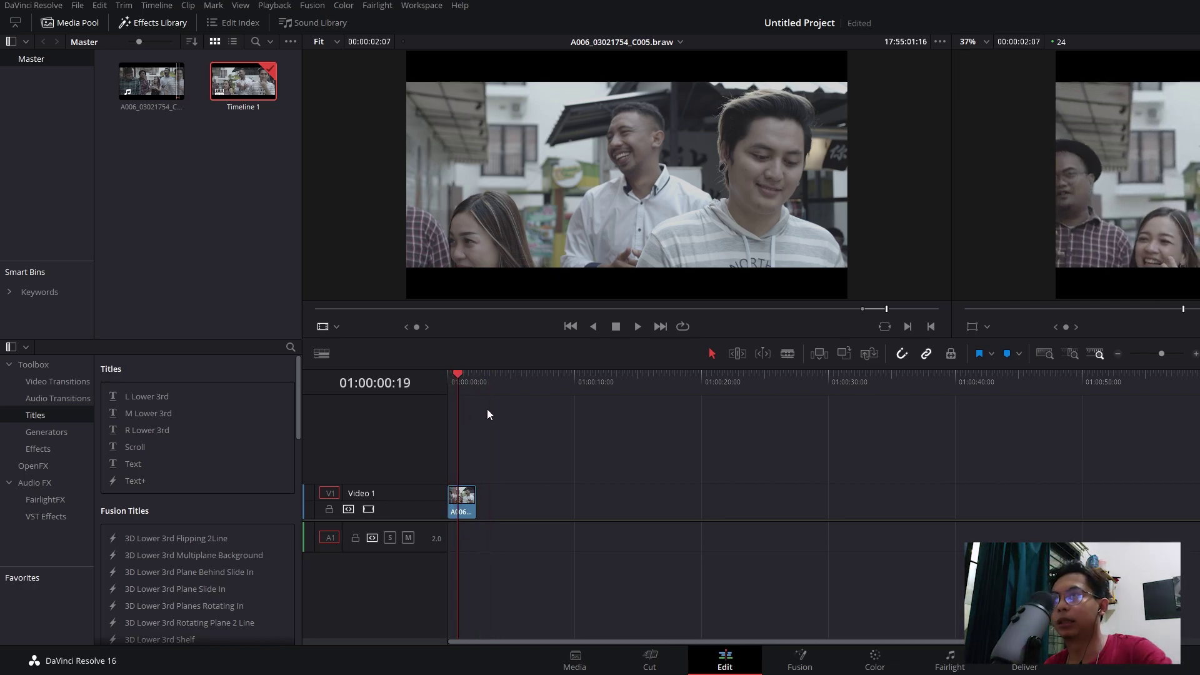
# - Extend the end of the timeline clip to a length of about 4 seconds and play it from the start
pyautogui.moveTo(479, 497)
pyautogui.mouseDown()
pyautogui.moveTo(532, 497)
pyautogui.moveTo(497, 496)
pyautogui.mouseUp()
pyautogui.moveTo(468, 377); pyautogui.dragTo(442, 377)
pyautogui.press('space')
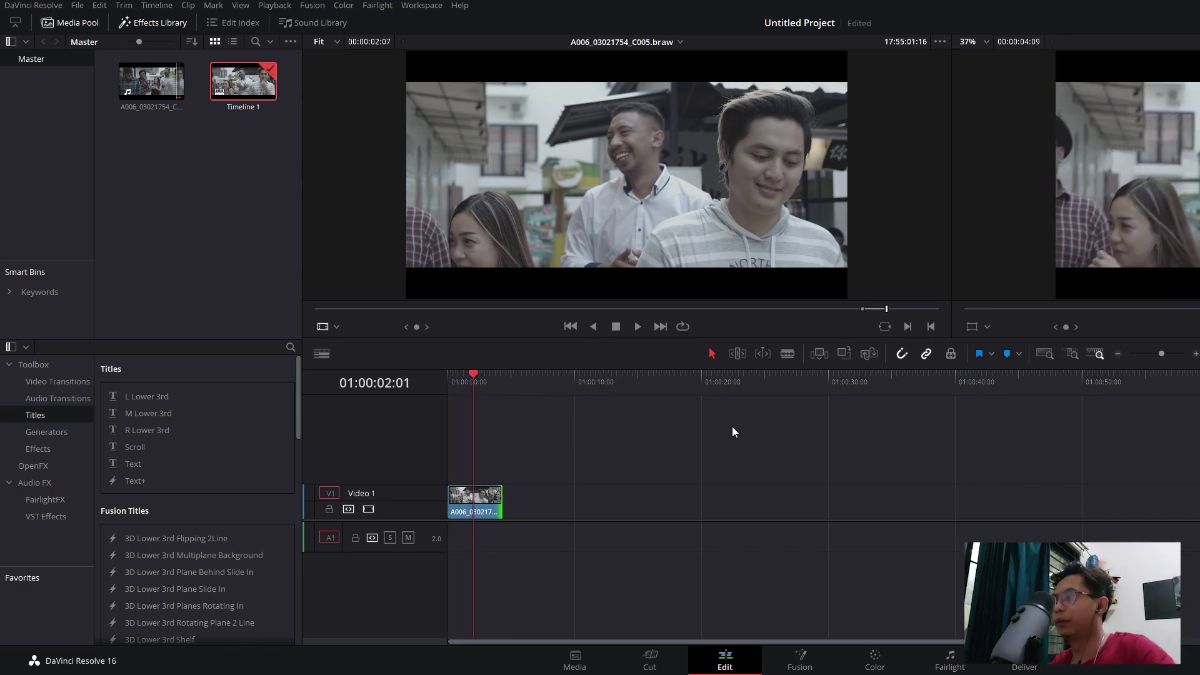
# - Save the current project under the name moza
pyautogui.hotkey('ctrl', 's')
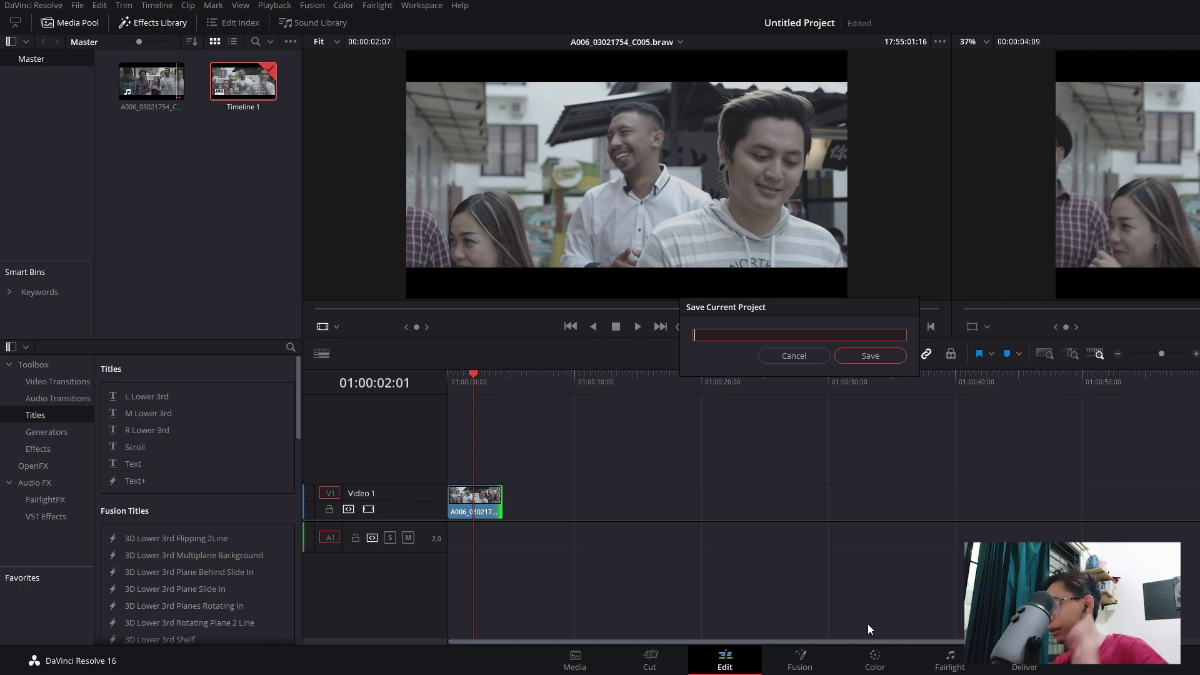
pyautogui.write('moza')
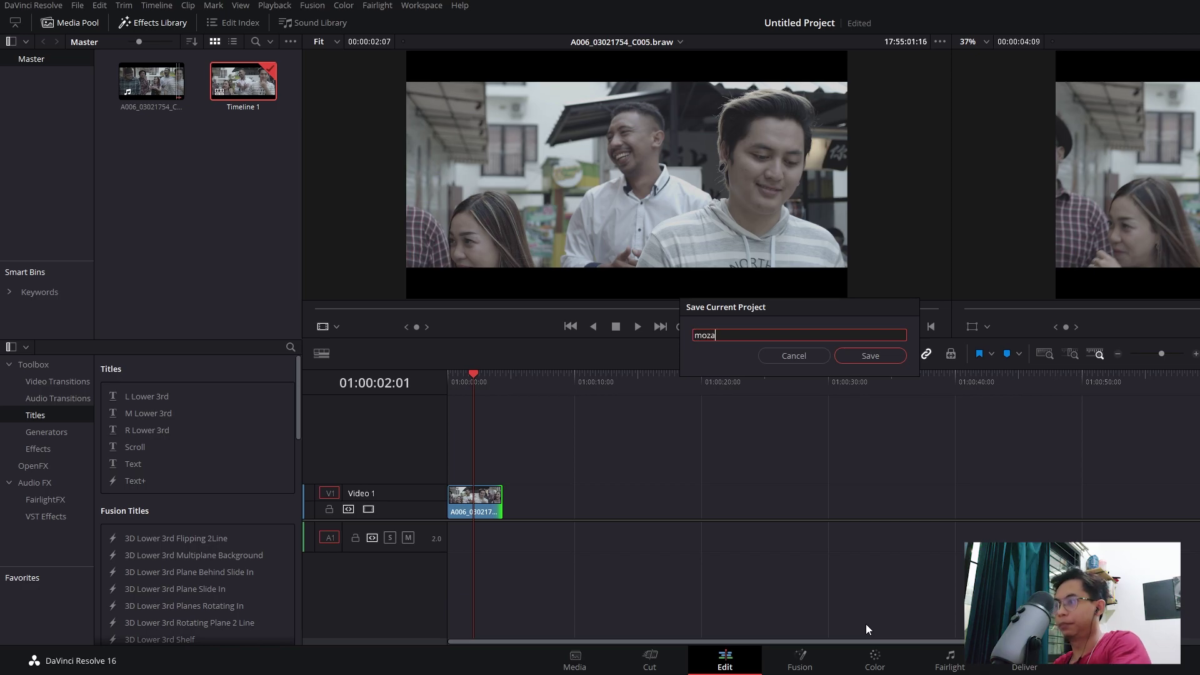
pyautogui.click(849, 357)
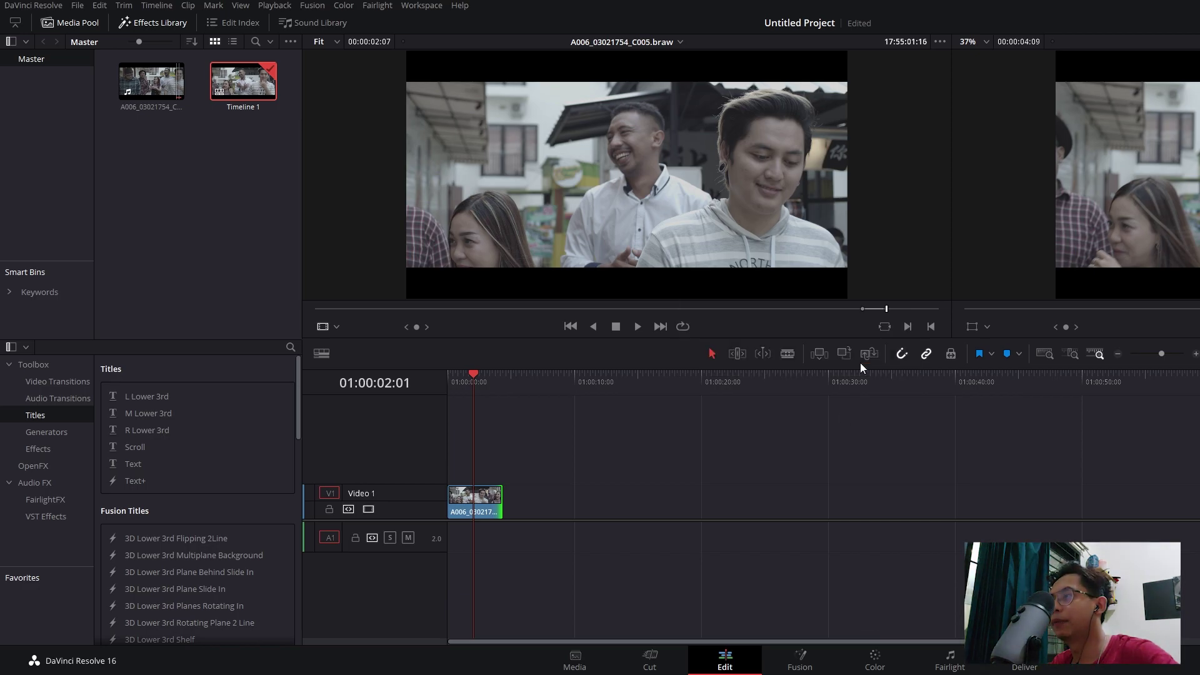
# - Switch to the Color page, play the clip from its start to a frame at about 3 seconds and reposition node 01
pyautogui.click(873, 662)
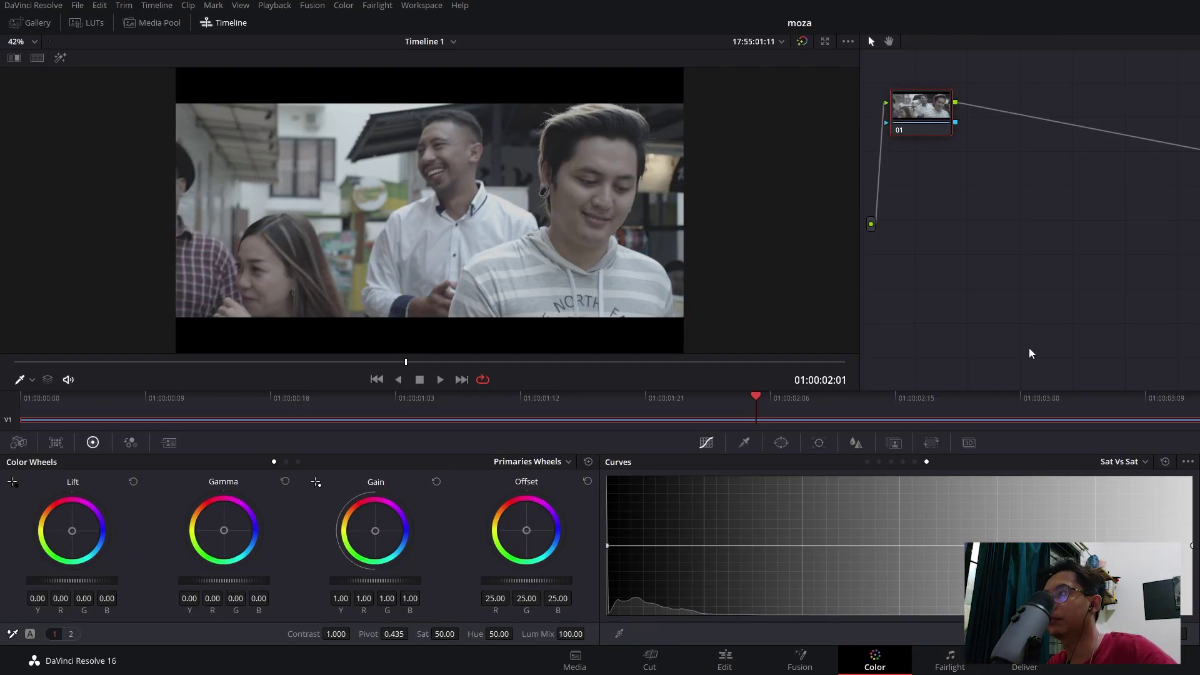
pyautogui.moveTo(693, 398); pyautogui.dragTo(19, 400)
pyautogui.press('space')
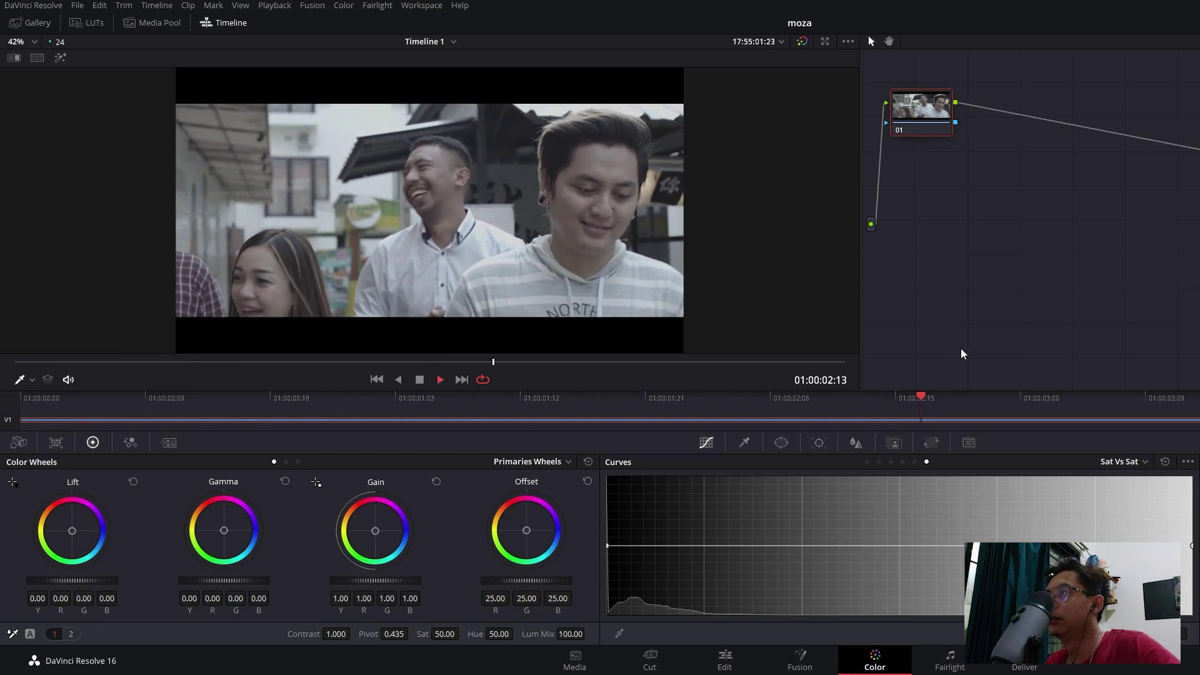
pyautogui.press('space')
pyautogui.moveTo(924, 117); pyautogui.dragTo(936, 207)
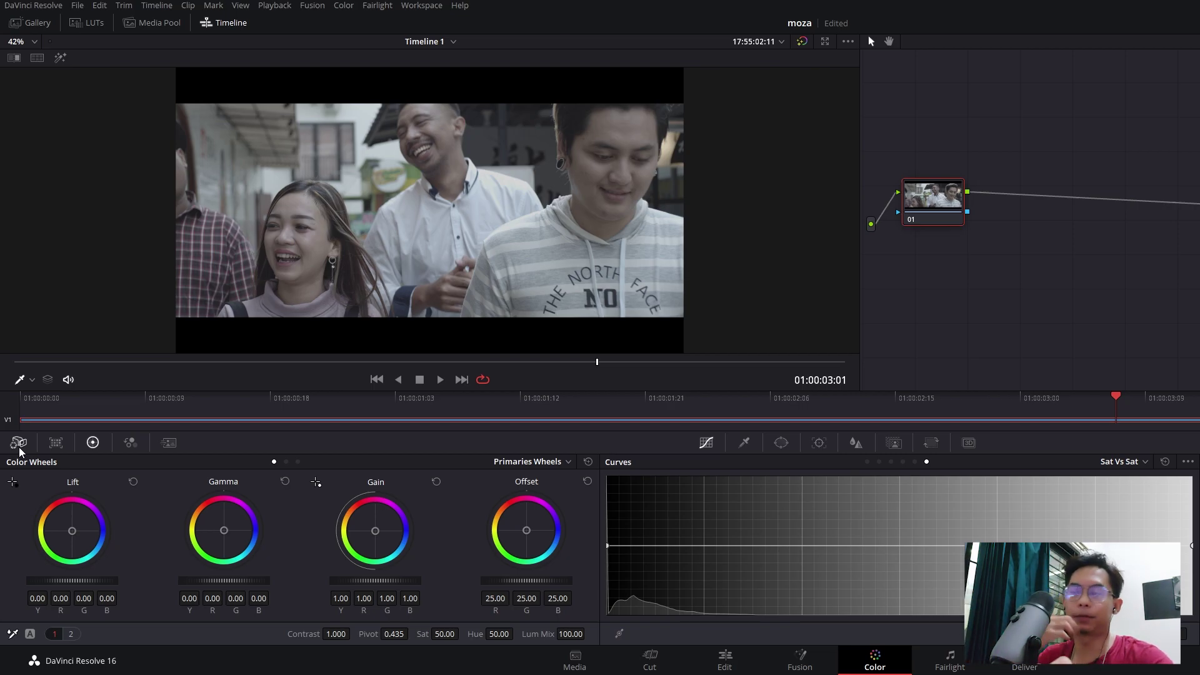
# - Set the Camera Raw decoding of the clip to use Clip settings
pyautogui.click(19, 445)
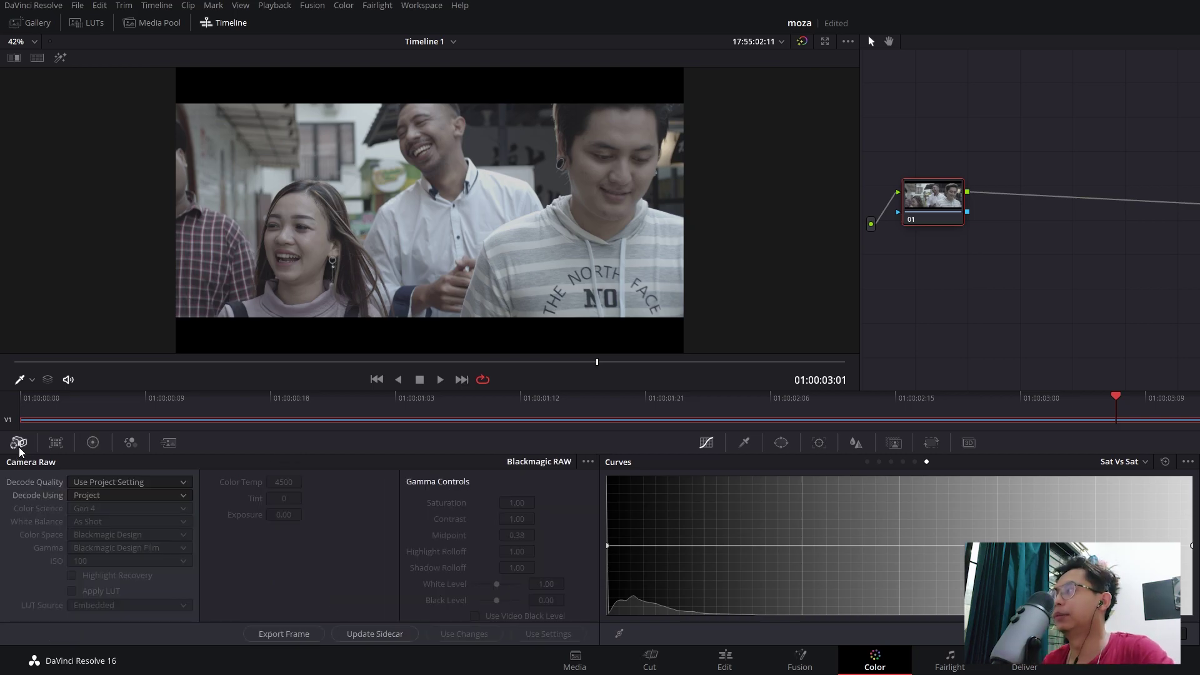
pyautogui.click(141, 495)
pyautogui.click(107, 552)
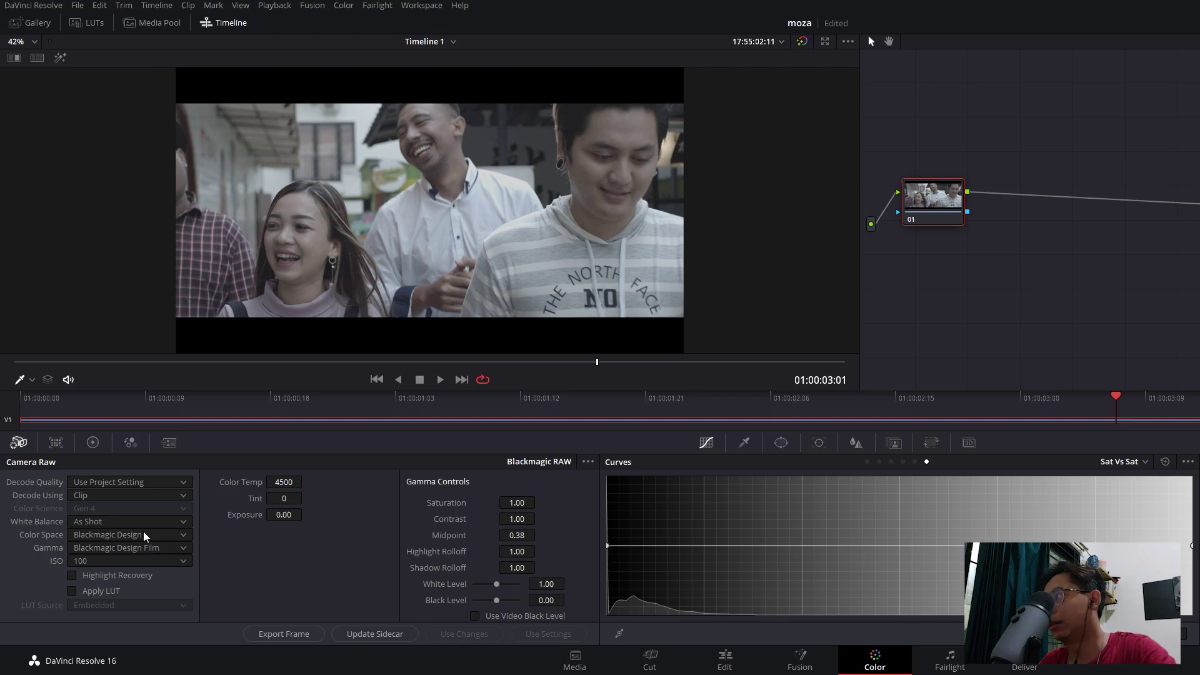
# - Review the available white balance, ISO and color space options for the raw clip
pyautogui.click(148, 523)
pyautogui.click(107, 543)
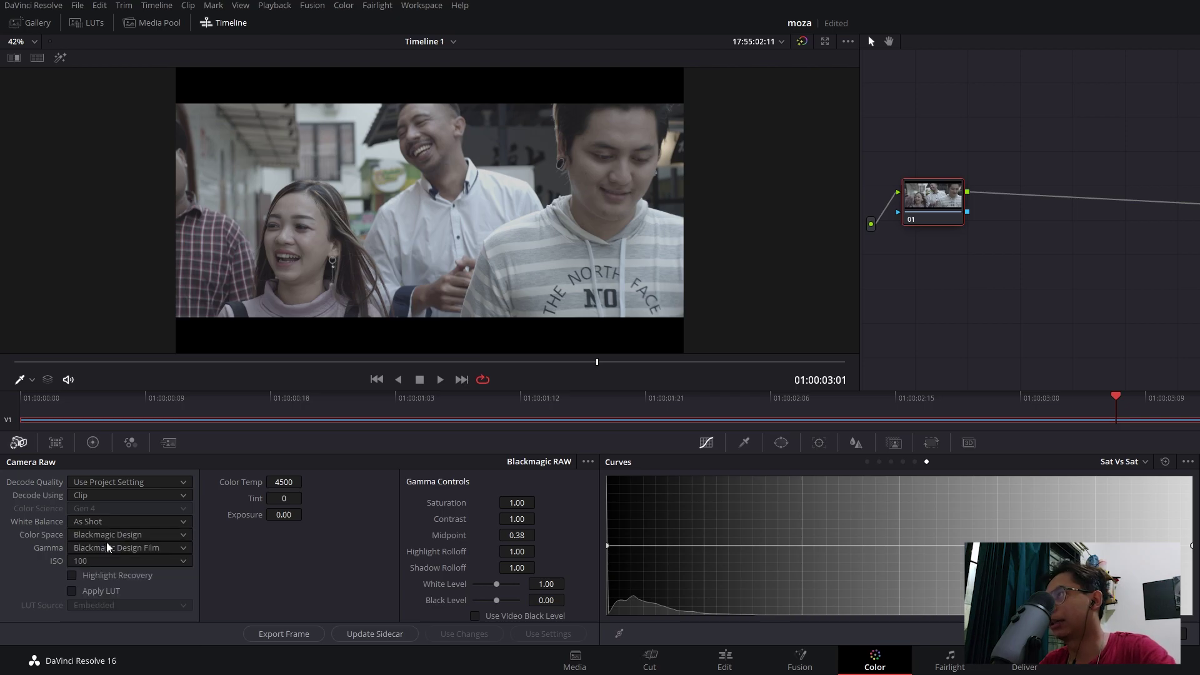
pyautogui.click(138, 564)
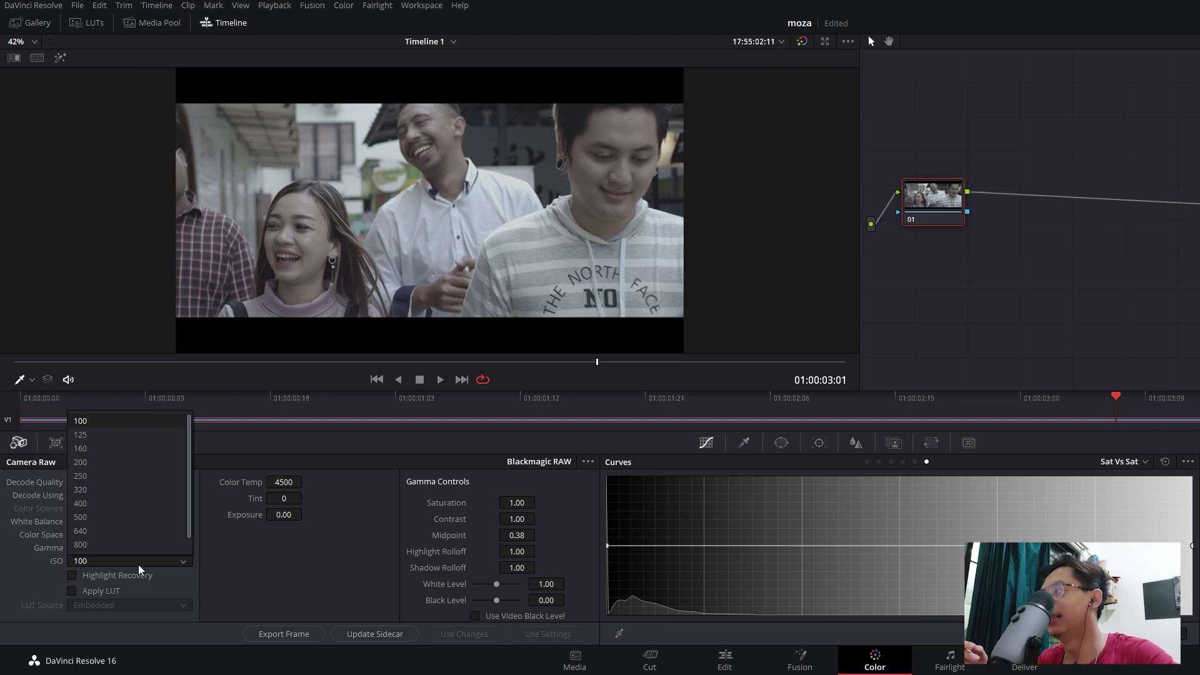
pyautogui.click(139, 569)
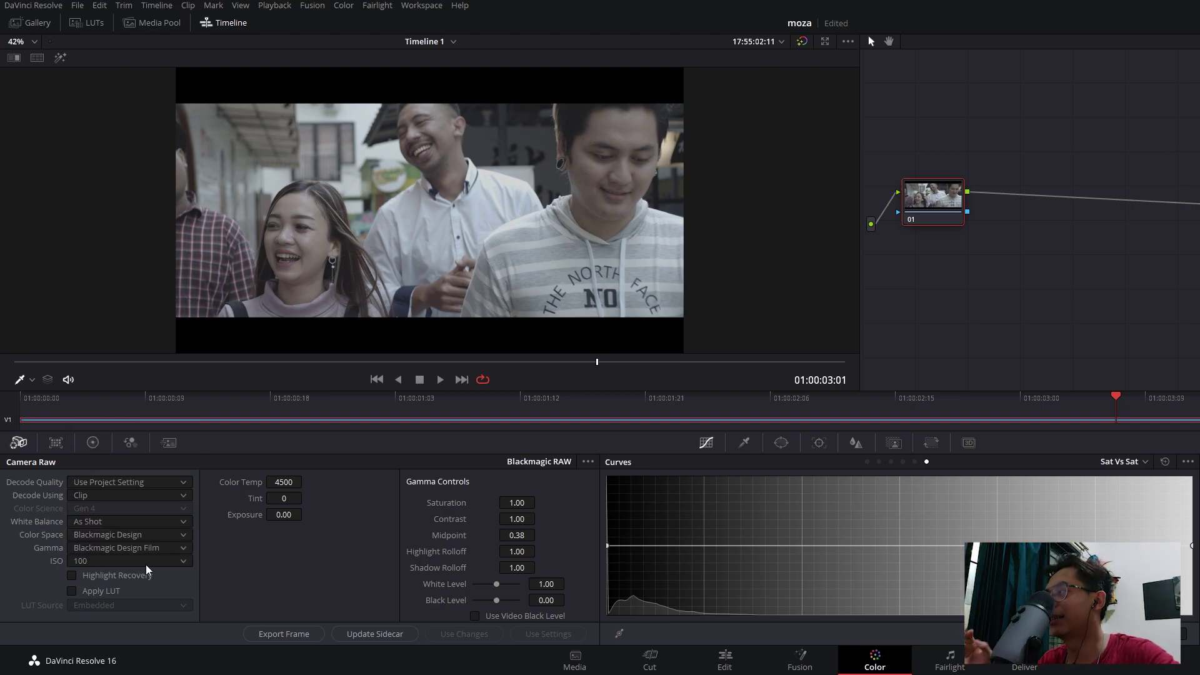
pyautogui.click(159, 538)
pyautogui.click(159, 542)
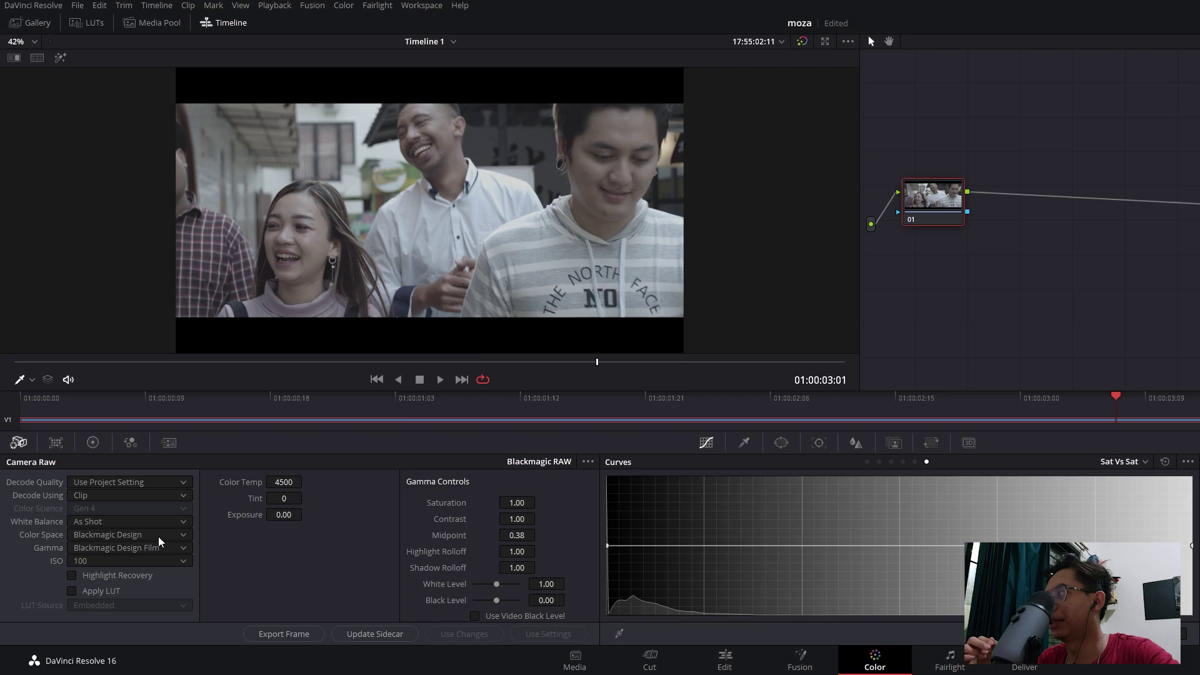
# - Try the Rec.709 and Rec.2100 Hybrid Log Gamma options for the raw clip and restore Blackmagic Design Film gamma
pyautogui.click(156, 555)
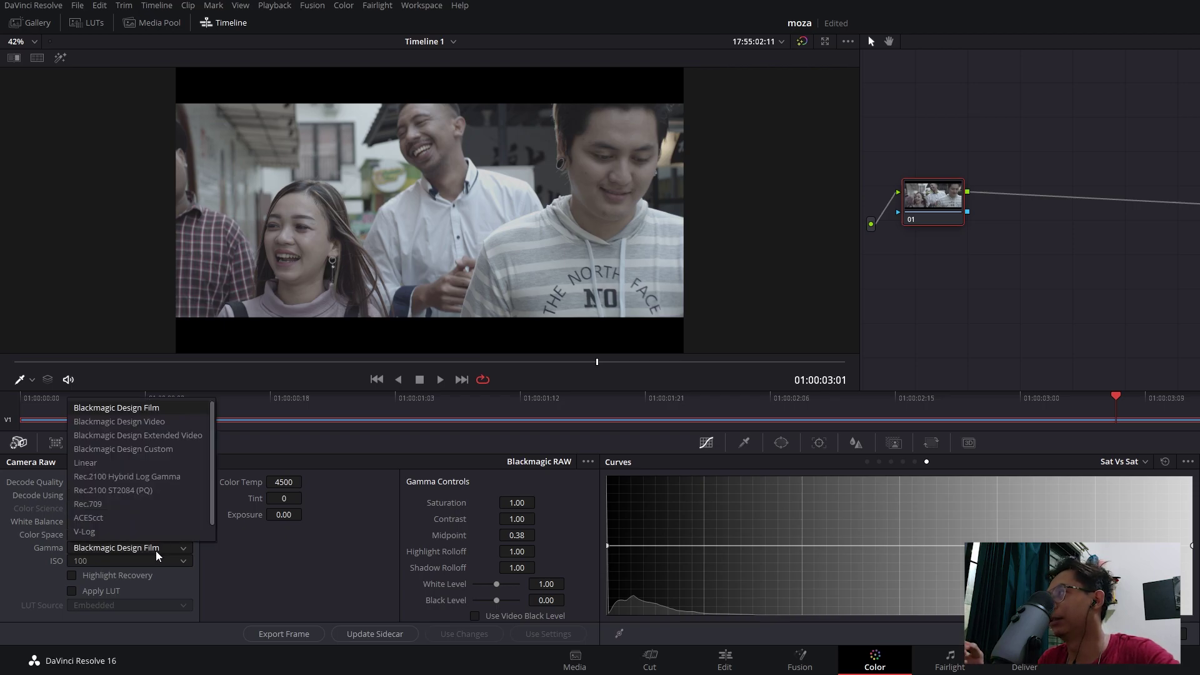
pyautogui.click(100, 504)
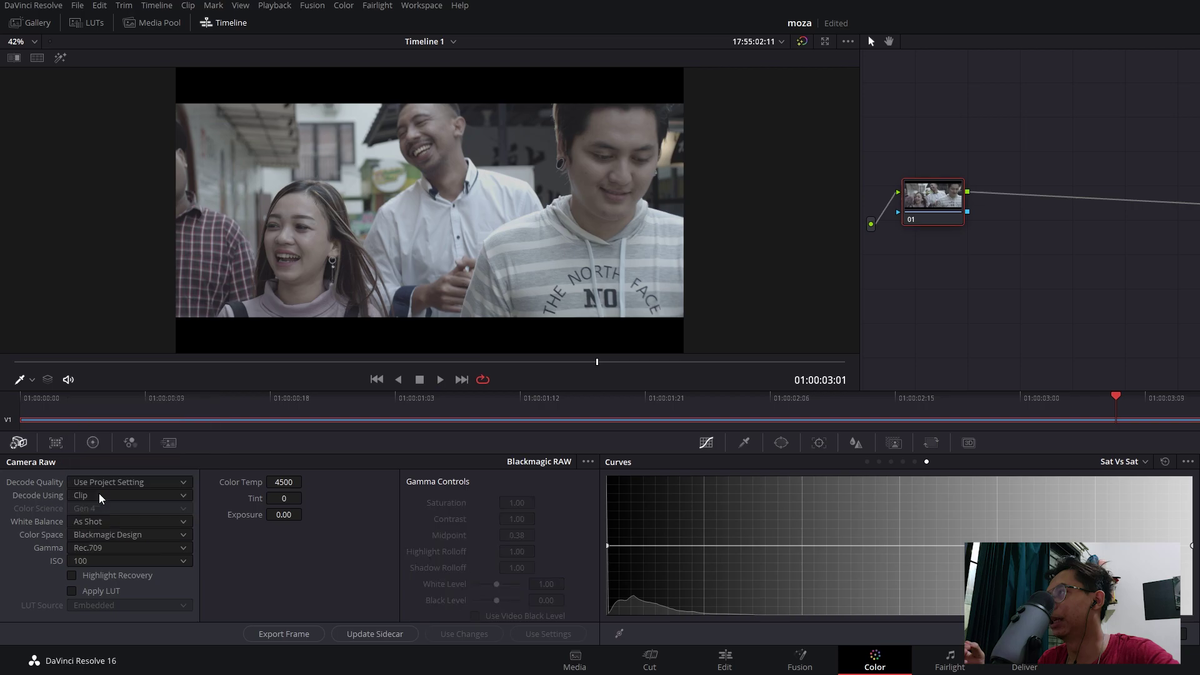
pyautogui.click(141, 547)
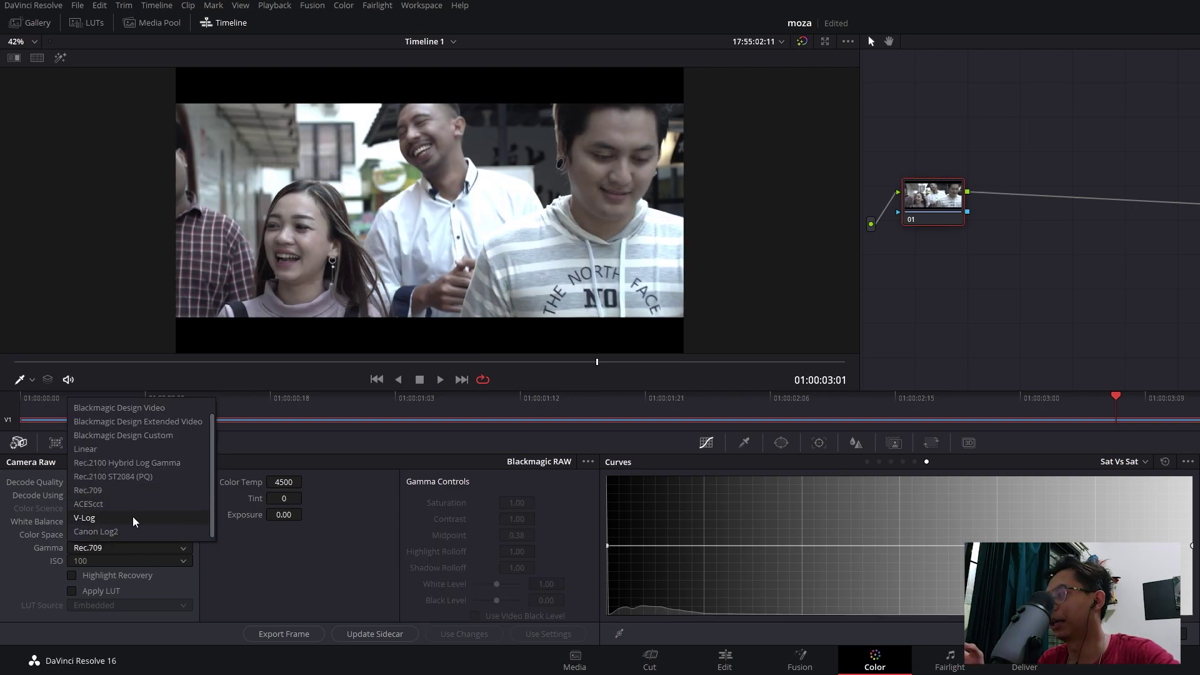
pyautogui.click(149, 463)
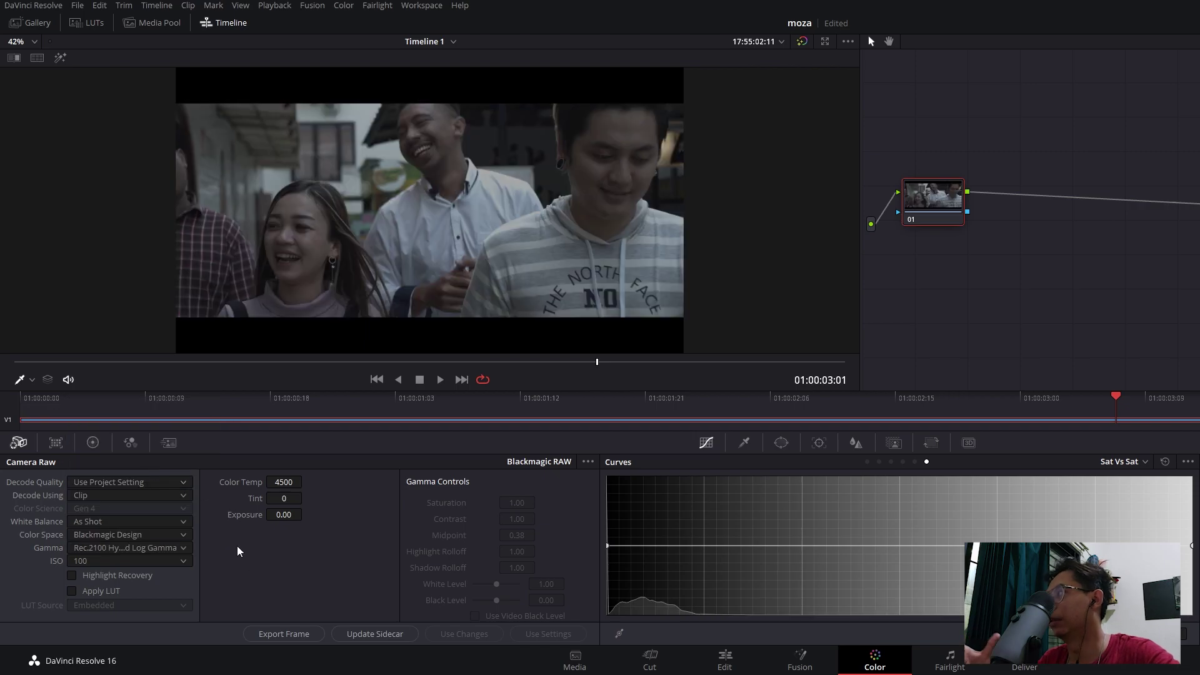
pyautogui.click(157, 548)
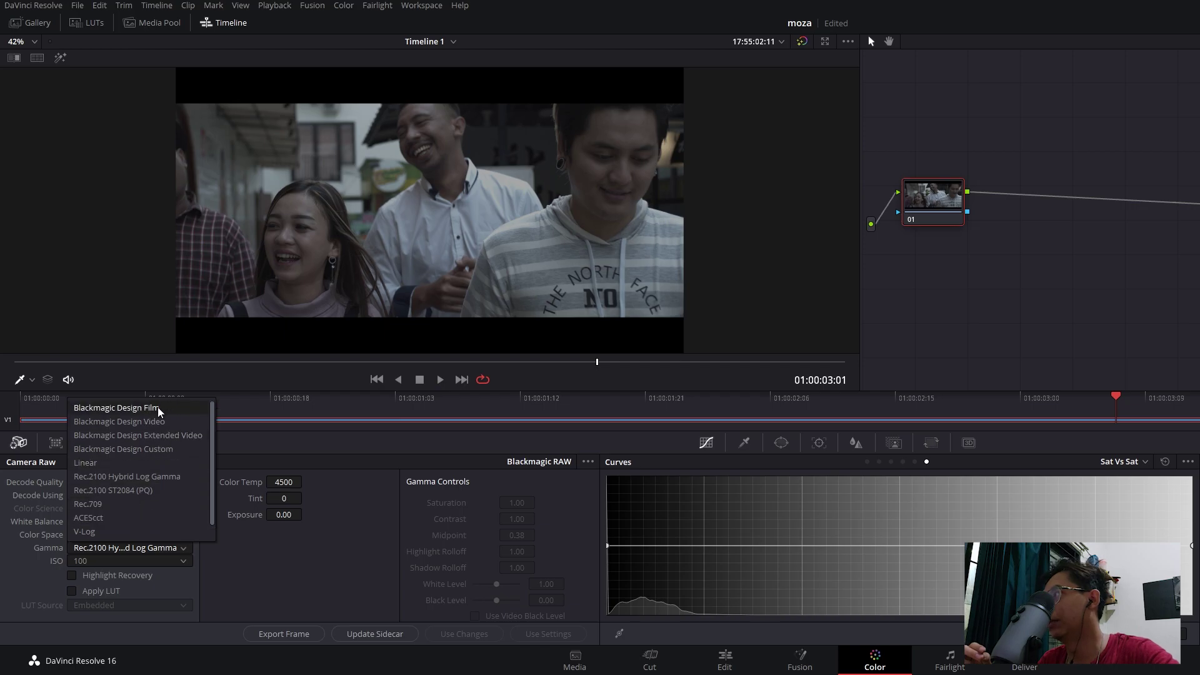
pyautogui.click(161, 408)
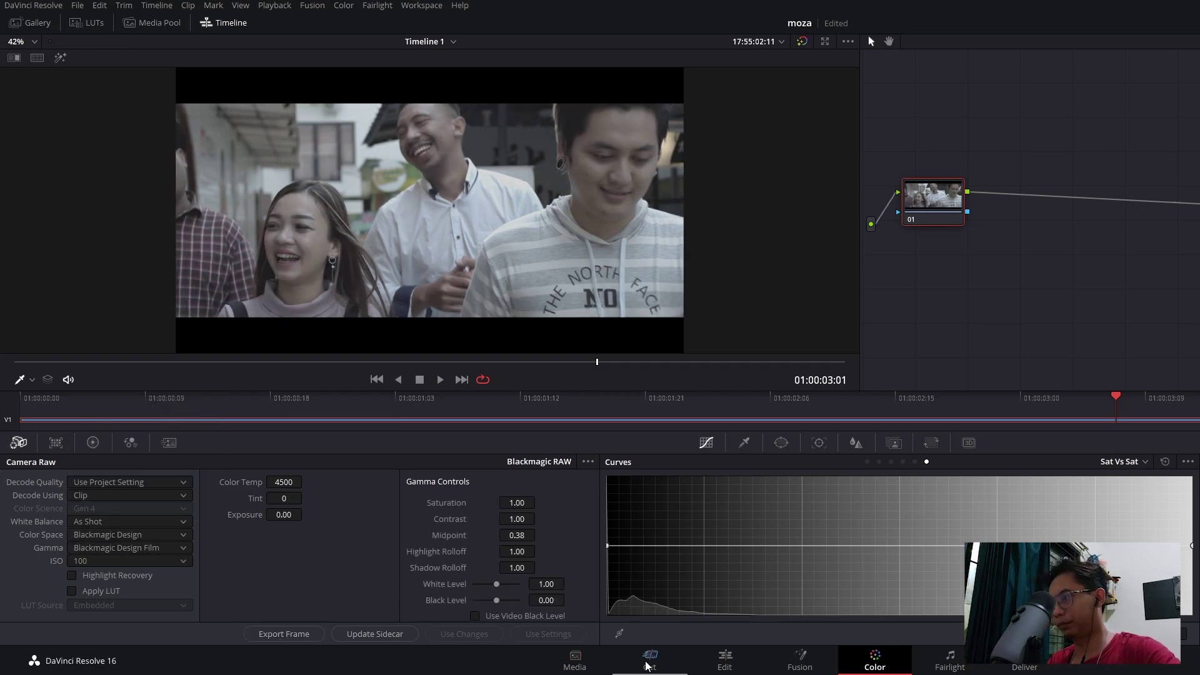
# - Return to the color wheels and label node 01 PRIMARY, aligning it with the source input in the node graph
pyautogui.click(93, 442)
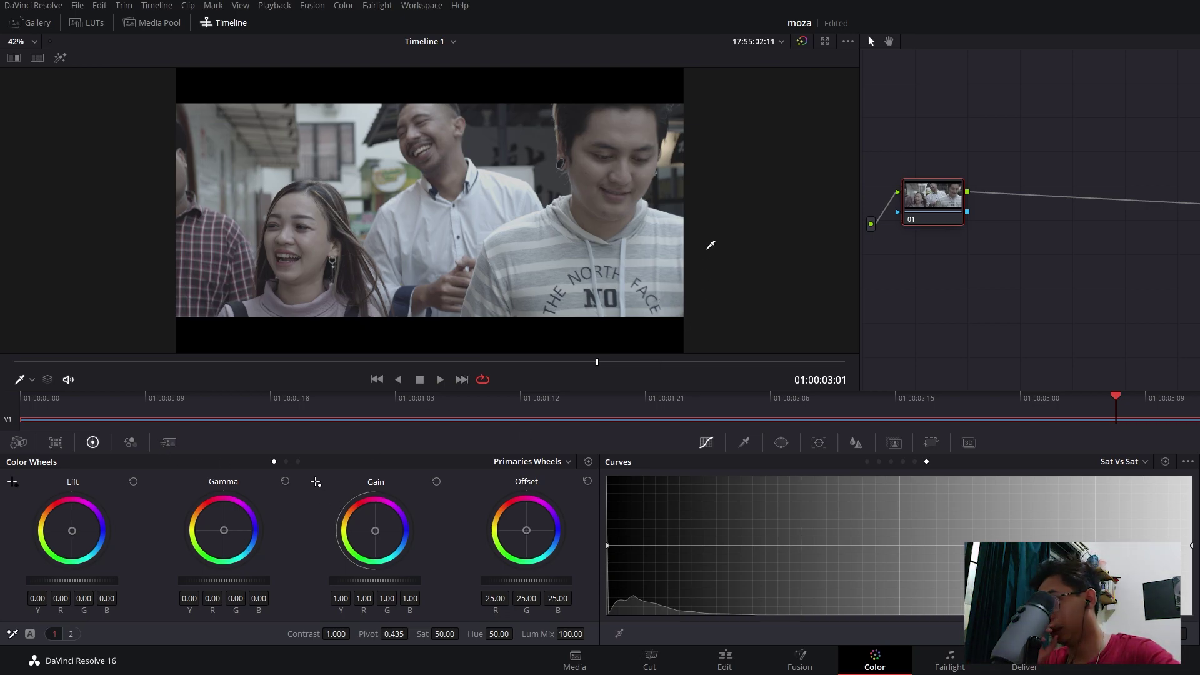
pyautogui.moveTo(944, 212)
pyautogui.mouseDown()
pyautogui.moveTo(980, 232)
pyautogui.moveTo(965, 217)
pyautogui.mouseUp()
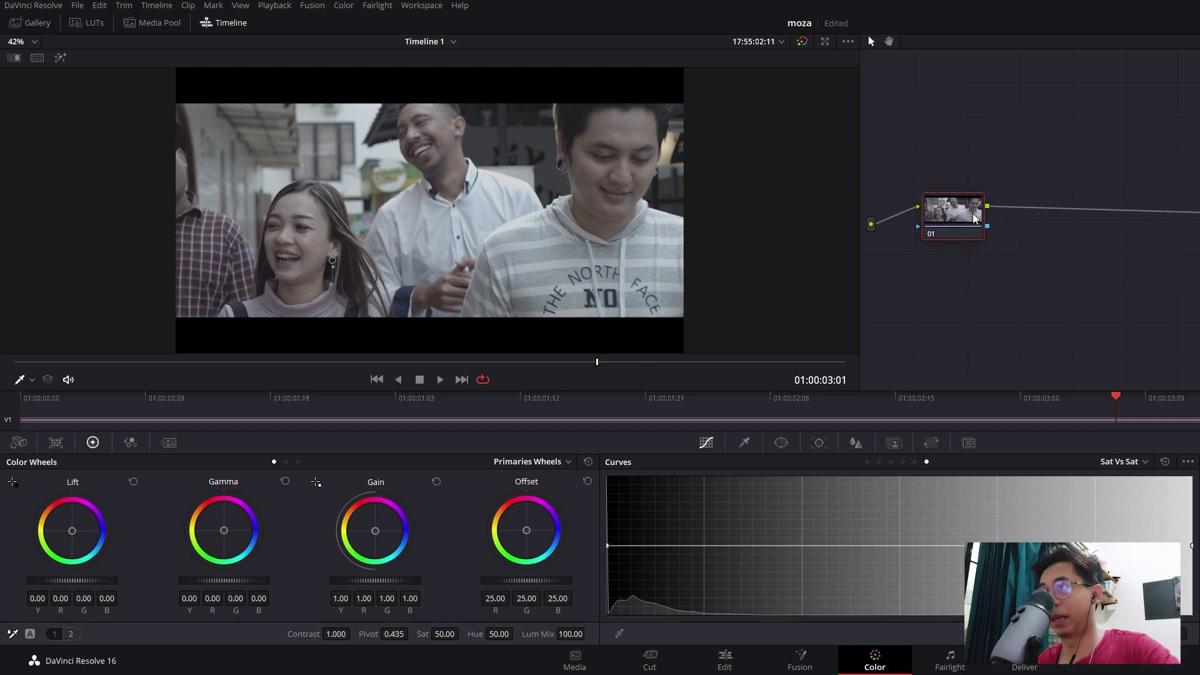
pyautogui.rightClick(972, 212)
pyautogui.click(1001, 236)
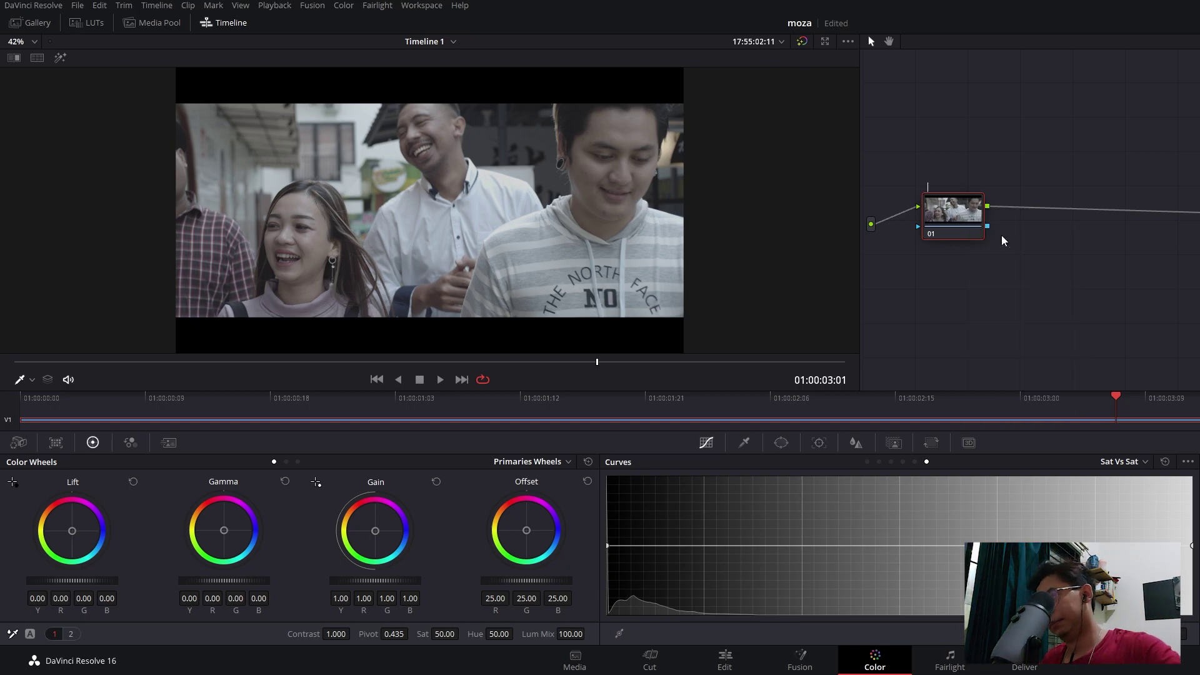
pyautogui.write('PR')
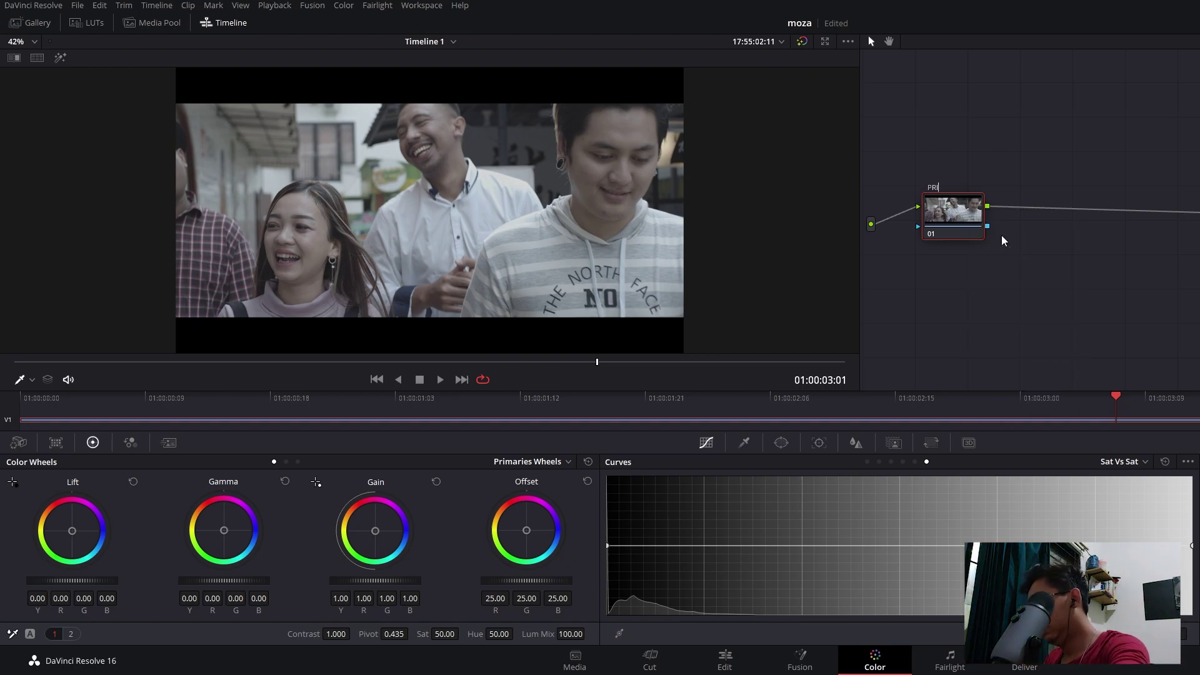
pyautogui.write('IMARY')
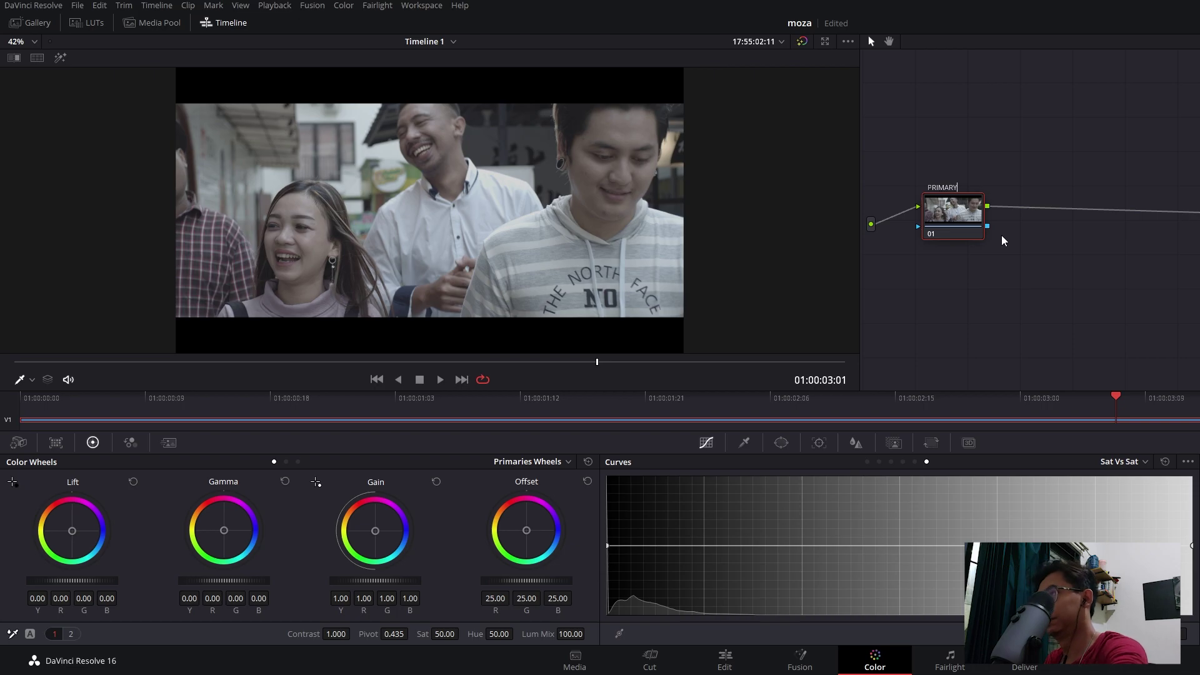
pyautogui.press('Return')
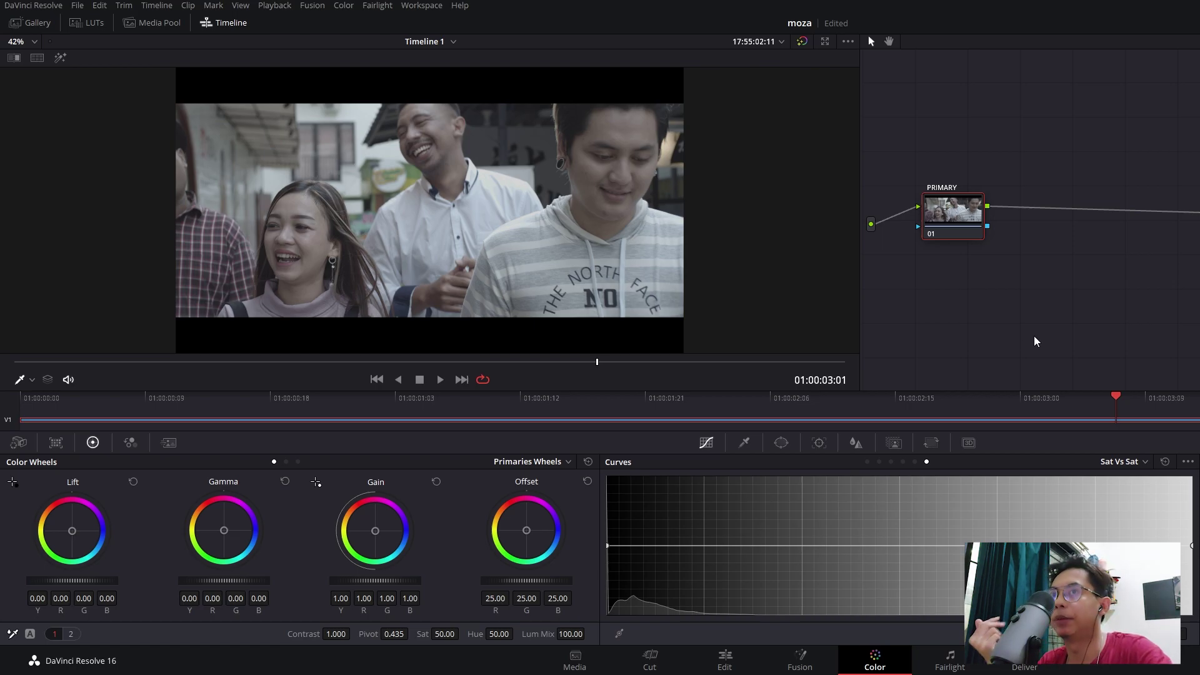
pyautogui.moveTo(951, 207); pyautogui.dragTo(948, 230)
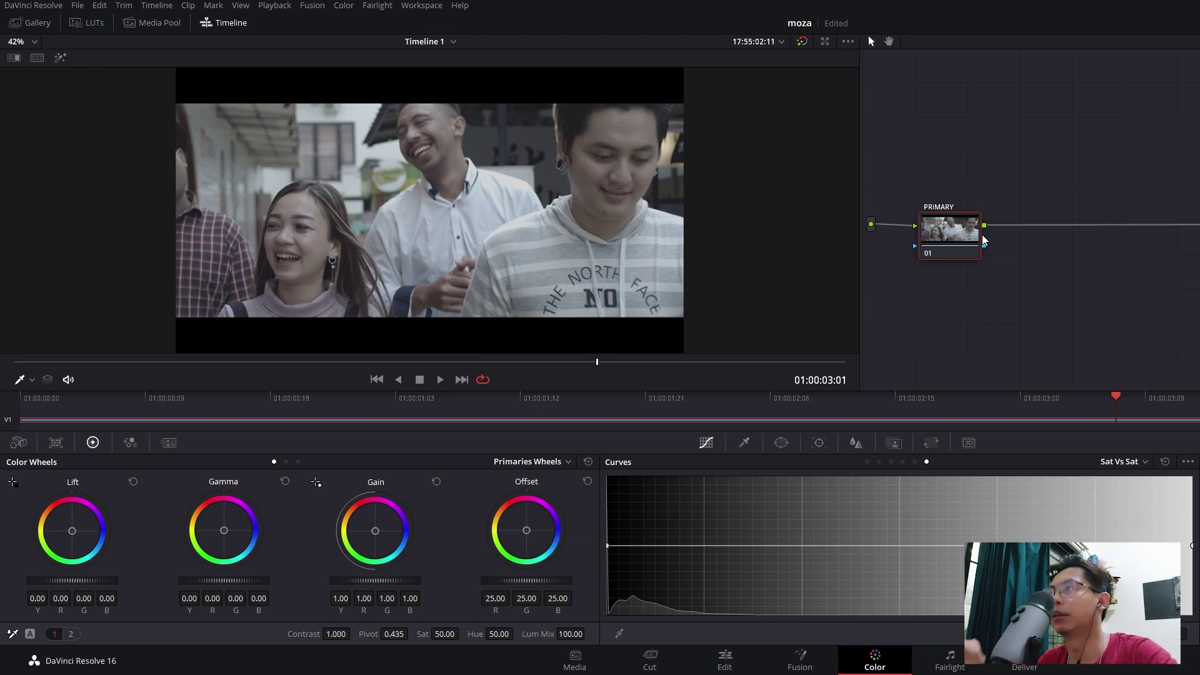
# - Set the PRIMARY node's contrast to 1.158 and its pivot to 0.372
pyautogui.moveTo(946, 234); pyautogui.dragTo(941, 229)
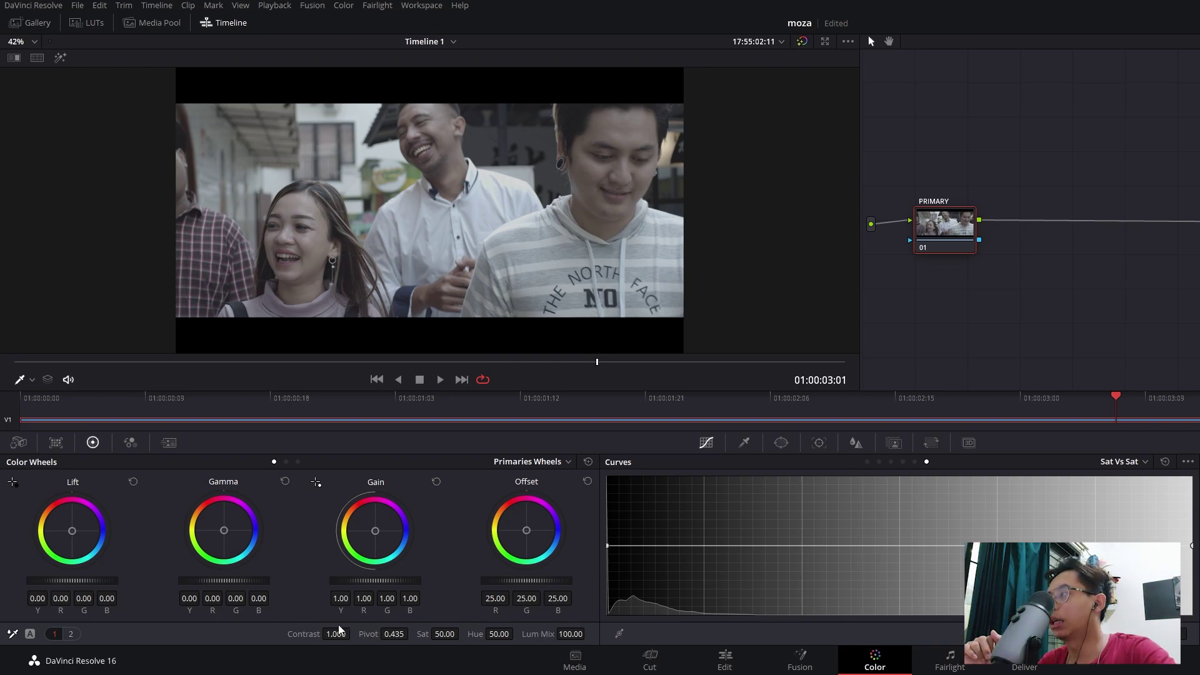
pyautogui.moveTo(336, 634); pyautogui.dragTo(353, 634)
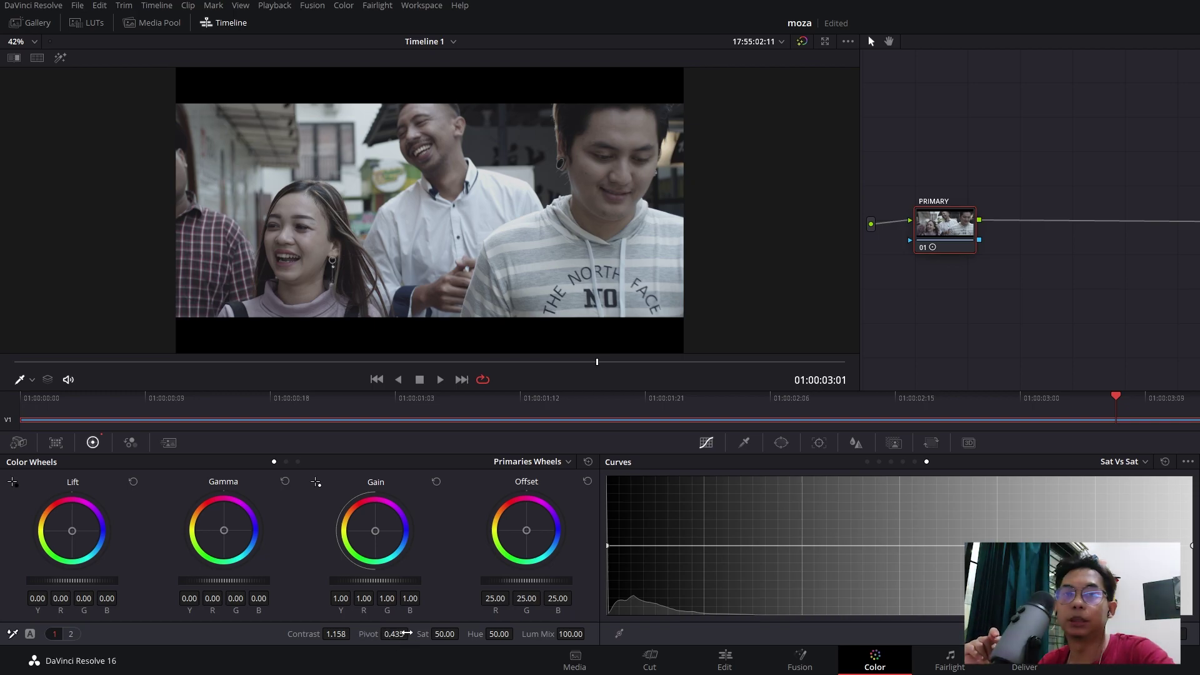
pyautogui.moveTo(409, 633); pyautogui.dragTo(412, 633)
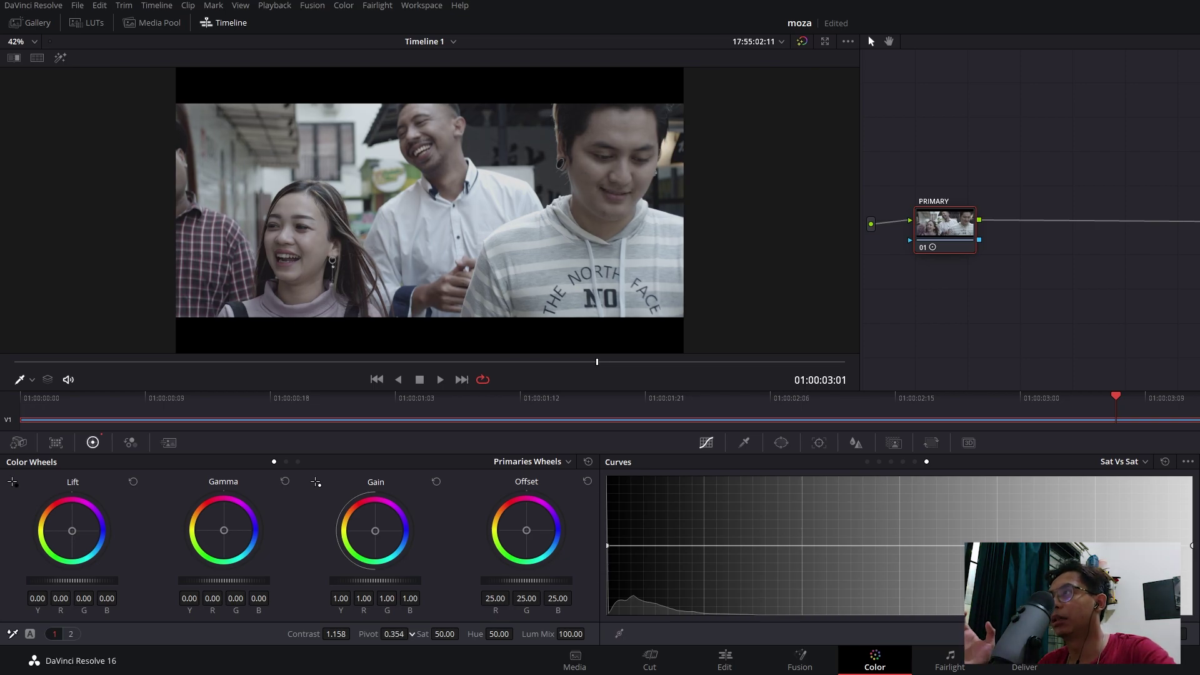
pyautogui.moveTo(412, 634); pyautogui.dragTo(411, 634)
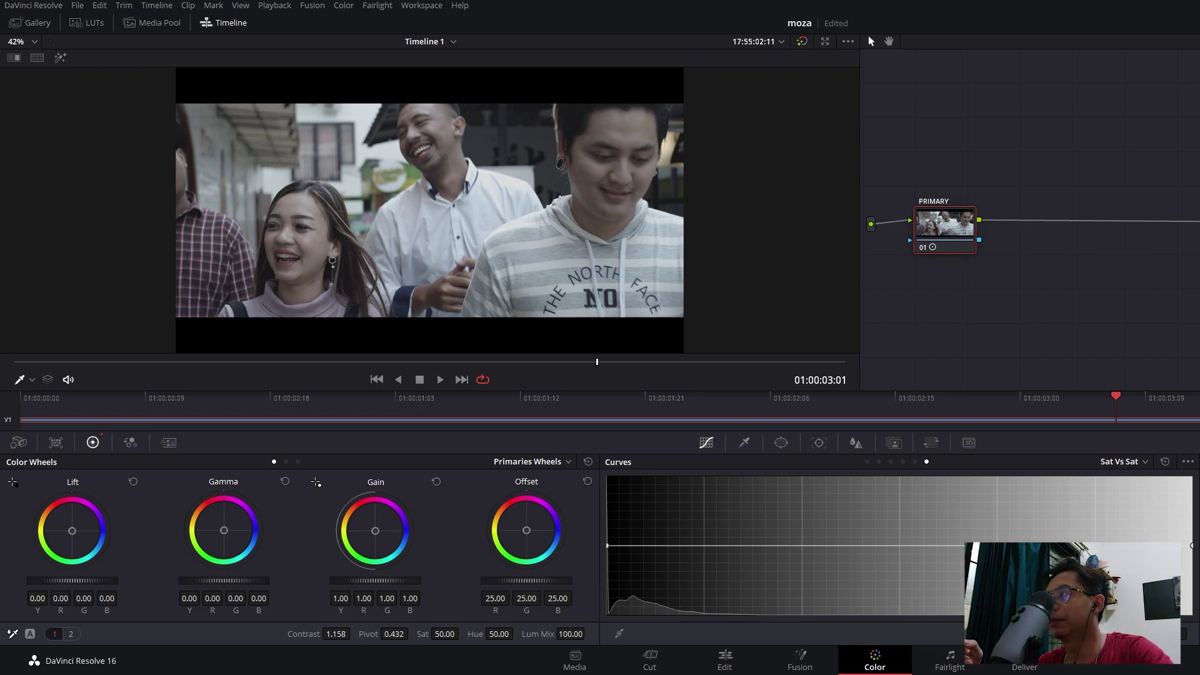
pyautogui.moveTo(393, 633); pyautogui.dragTo(348, 634)
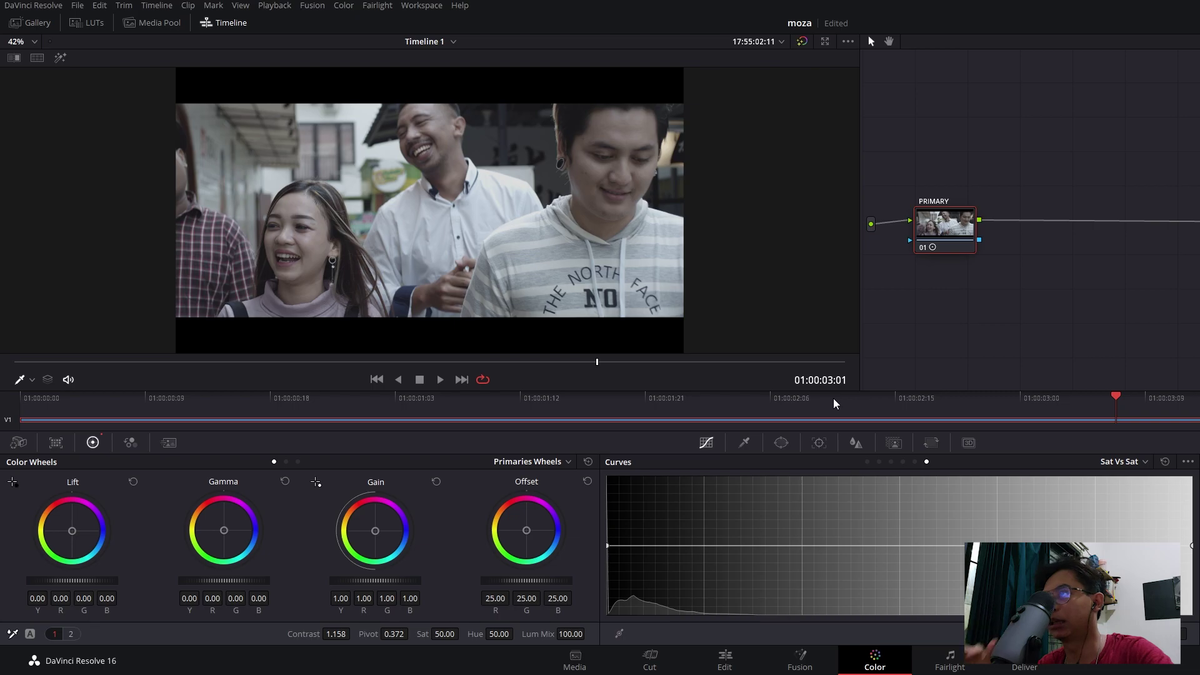
# - Raise the PRIMARY node's saturation to 70
pyautogui.moveTo(935, 233); pyautogui.dragTo(939, 234)
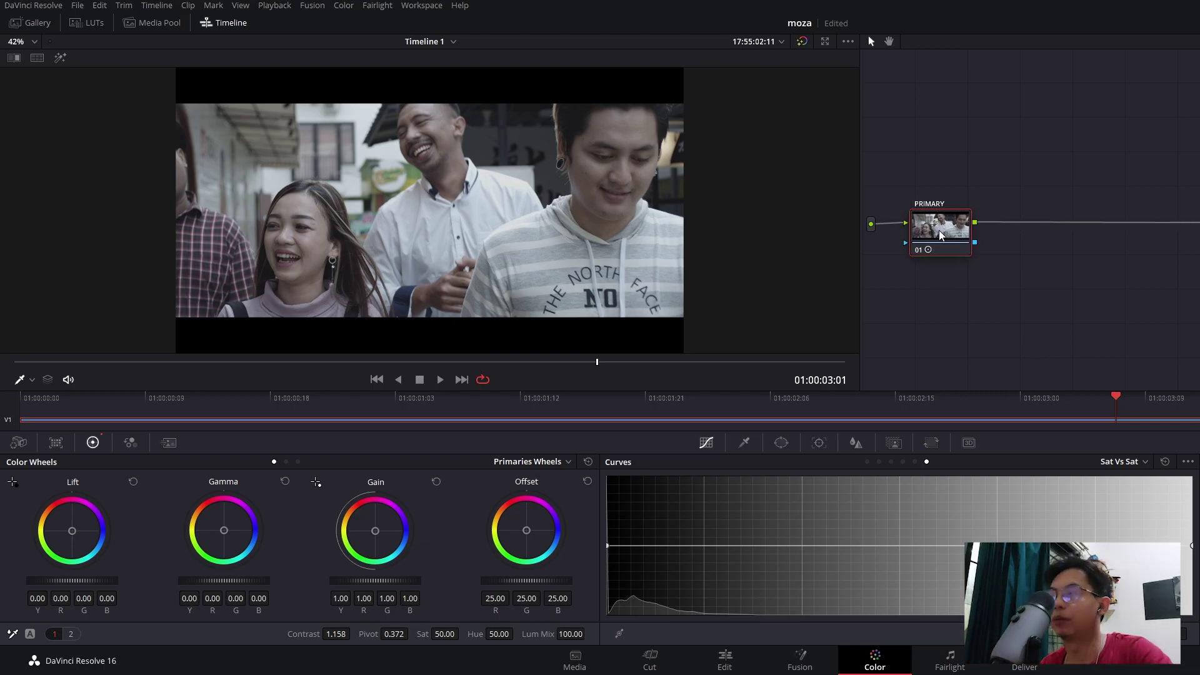
pyautogui.moveTo(453, 636); pyautogui.dragTo(462, 633)
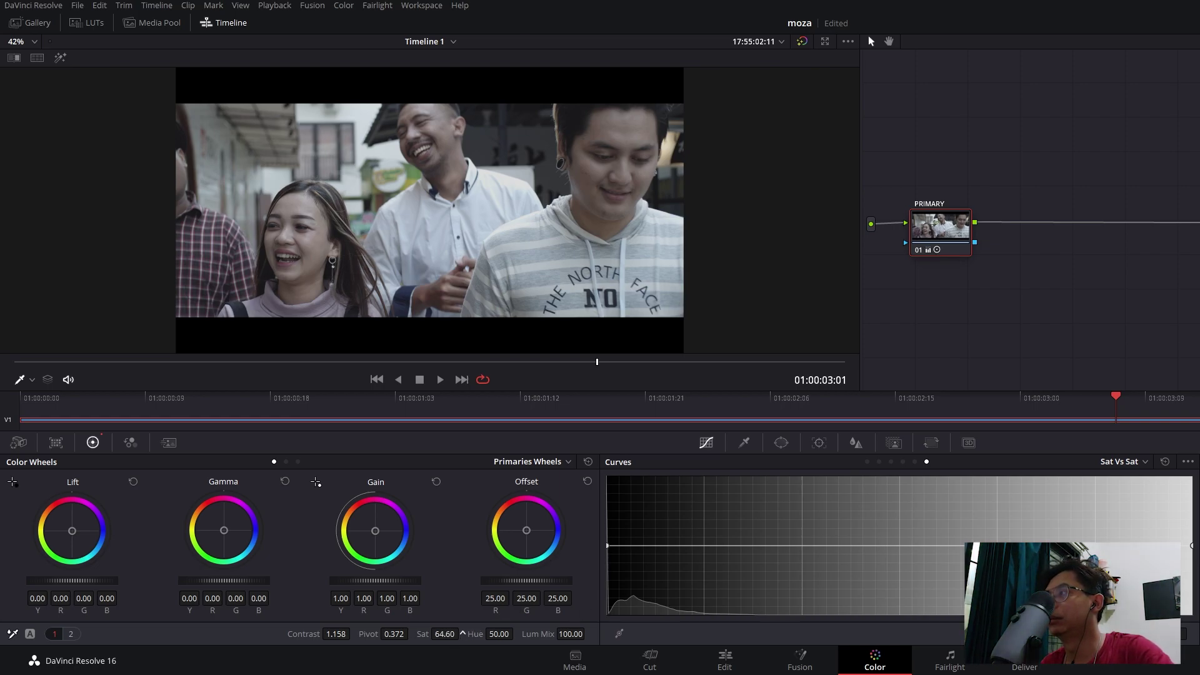
pyautogui.moveTo(462, 633); pyautogui.dragTo(463, 633)
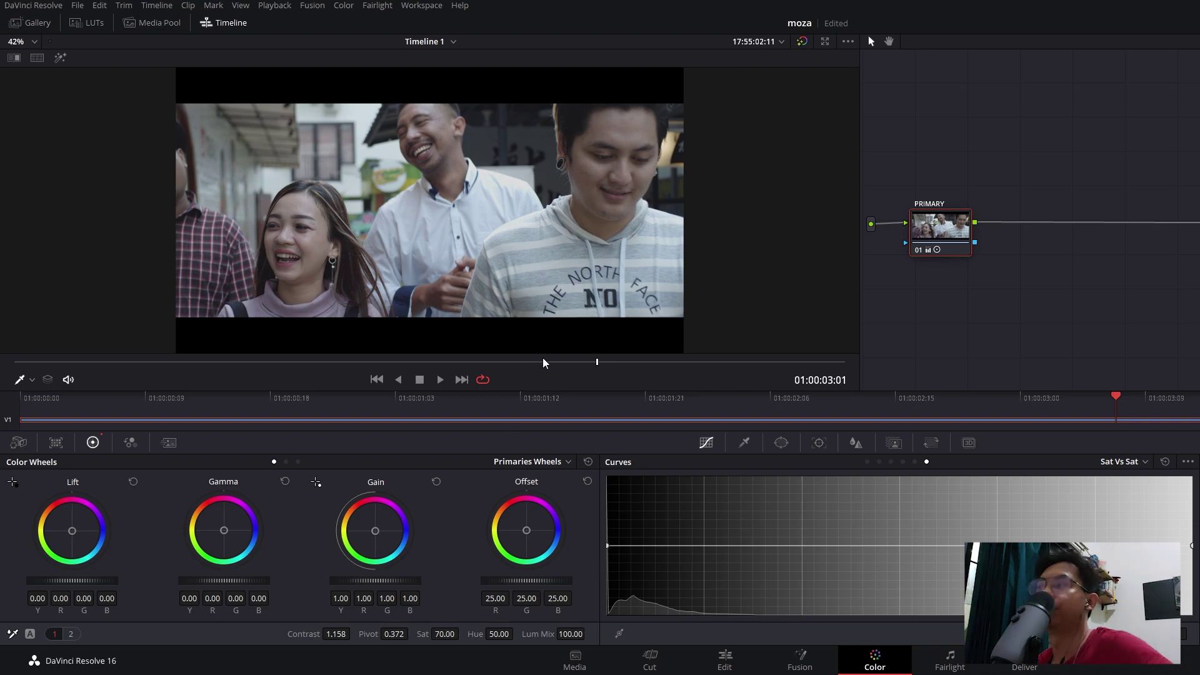
# - Add a serial node after PRIMARY and label it BALANCING
pyautogui.moveTo(953, 229); pyautogui.dragTo(951, 225)
pyautogui.hotkey('alt', 's')
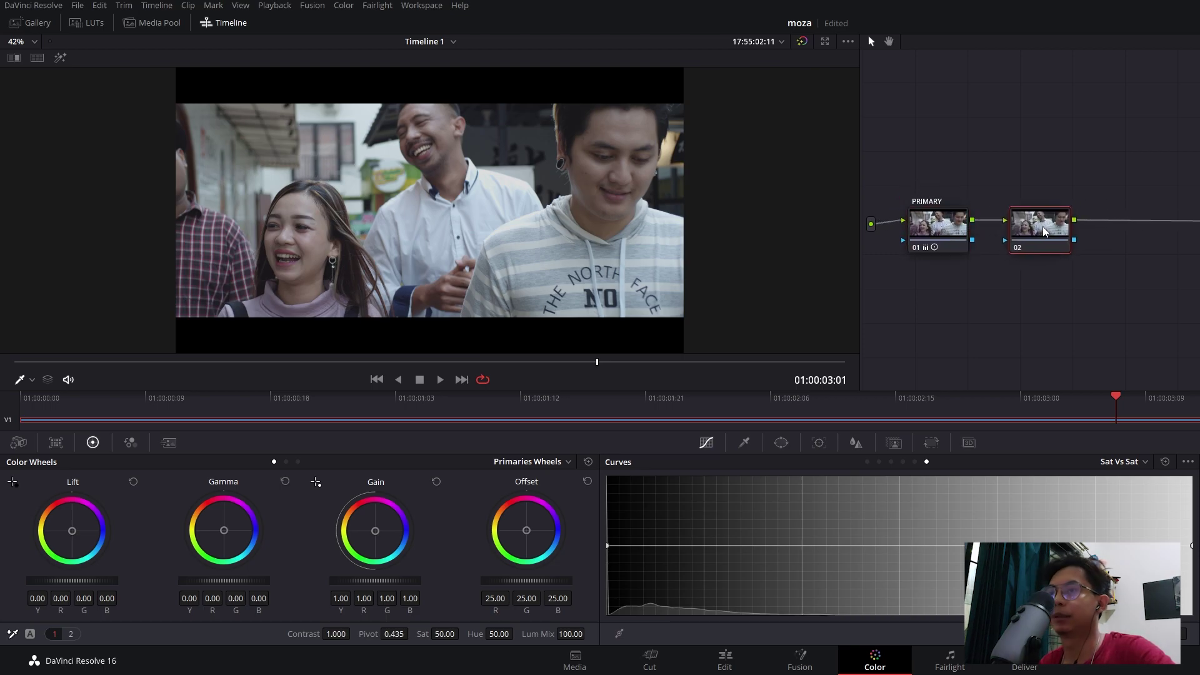
pyautogui.moveTo(1043, 230); pyautogui.dragTo(1043, 231)
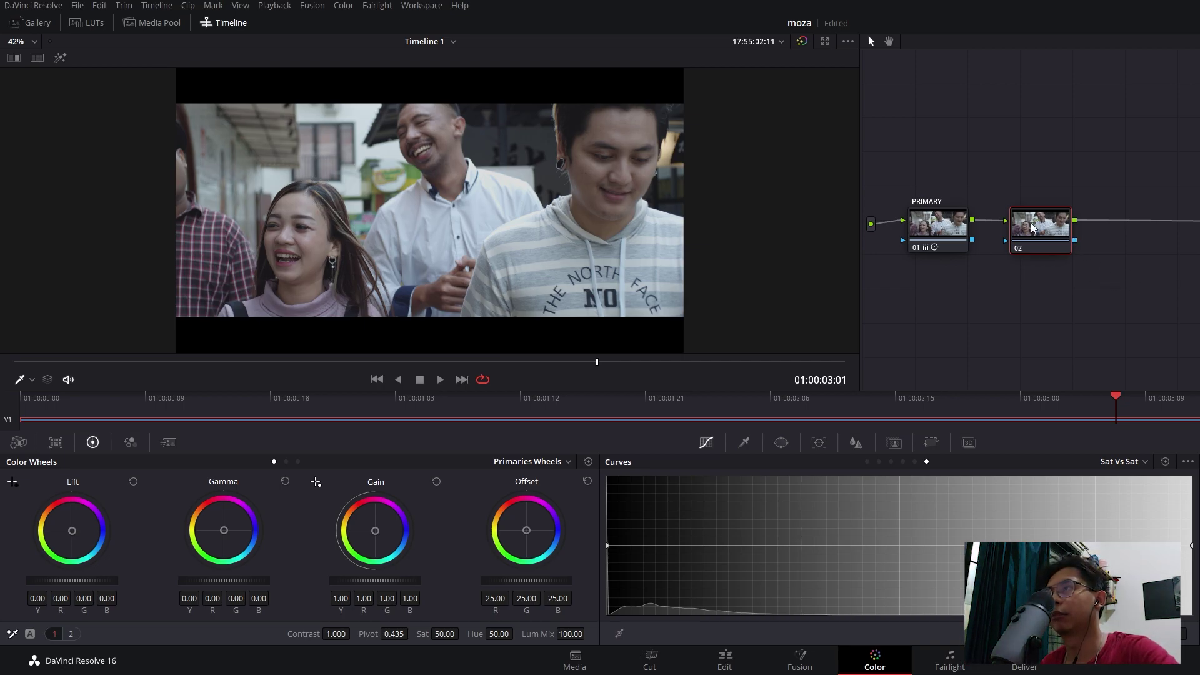
pyautogui.rightClick(1031, 223)
pyautogui.click(1089, 248)
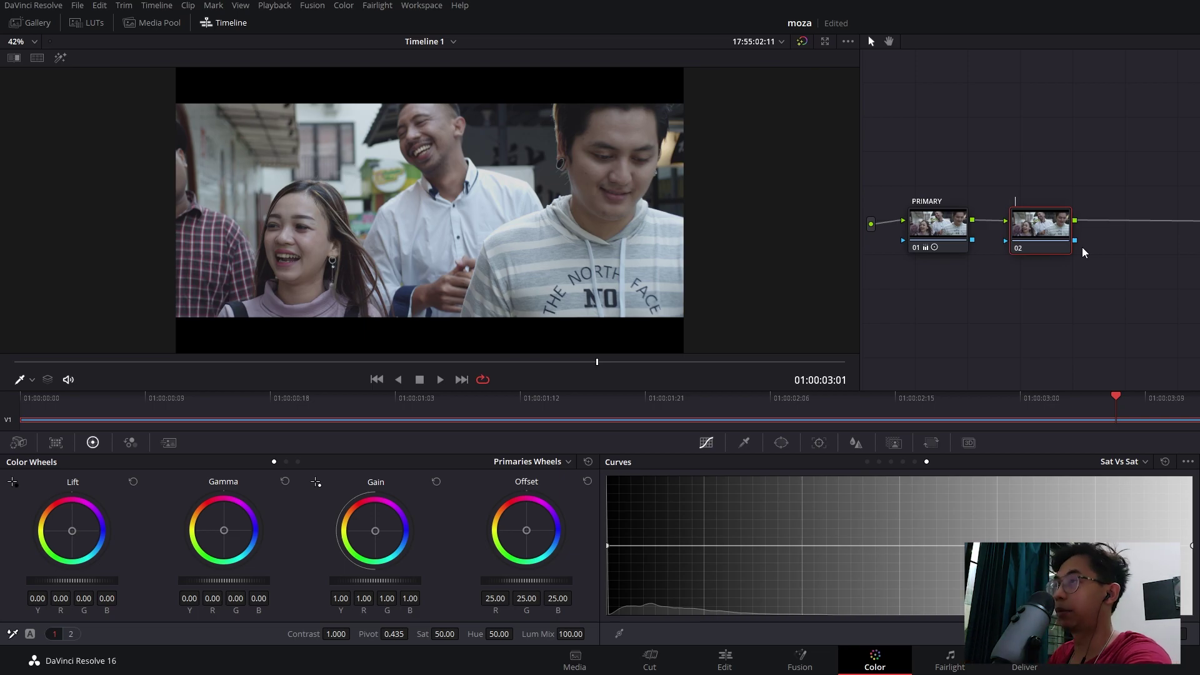
pyautogui.write('BLANACE')
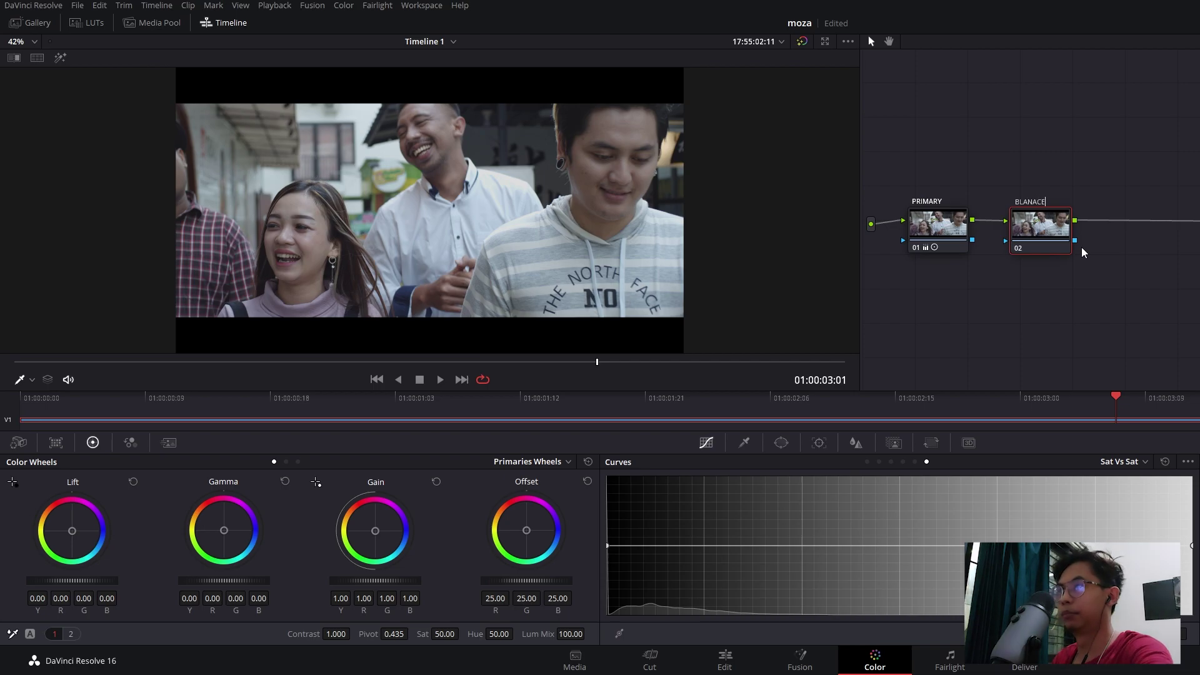
pyautogui.press('BackSpace')
pyautogui.press('BackSpace')
pyautogui.press('BackSpace')
pyautogui.press('BackSpace')
pyautogui.press('BackSpace')
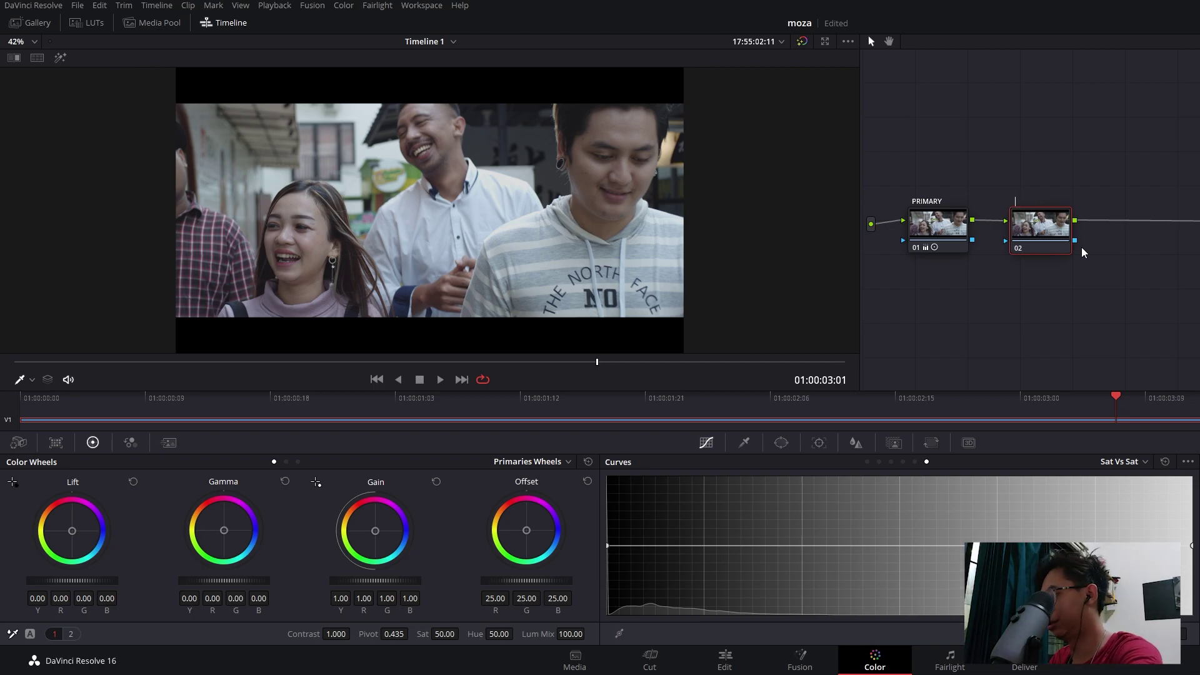
pyautogui.write('BALA')
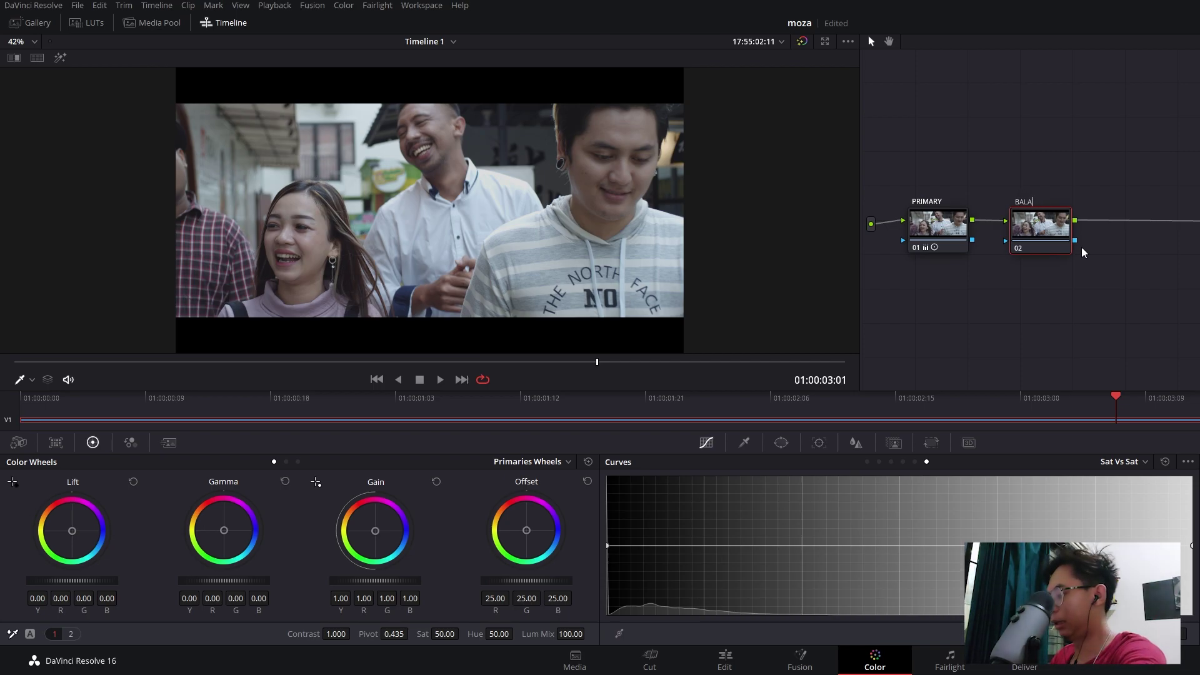
pyautogui.write('NCING')
pyautogui.press('Return')
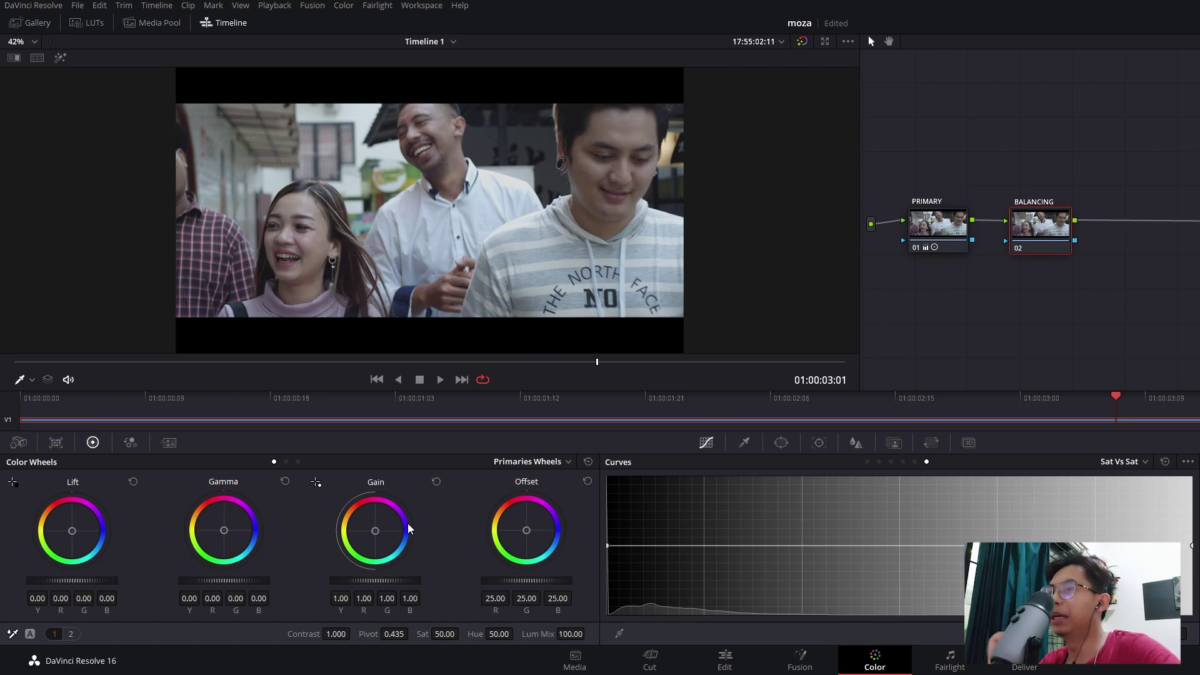
# - Balance the color on the BALANCING node: nudge lift slightly away from green, set gain red 1.02 and blue 0.98, and gamma blue -0.01
pyautogui.moveTo(73, 531); pyautogui.dragTo(71, 530)
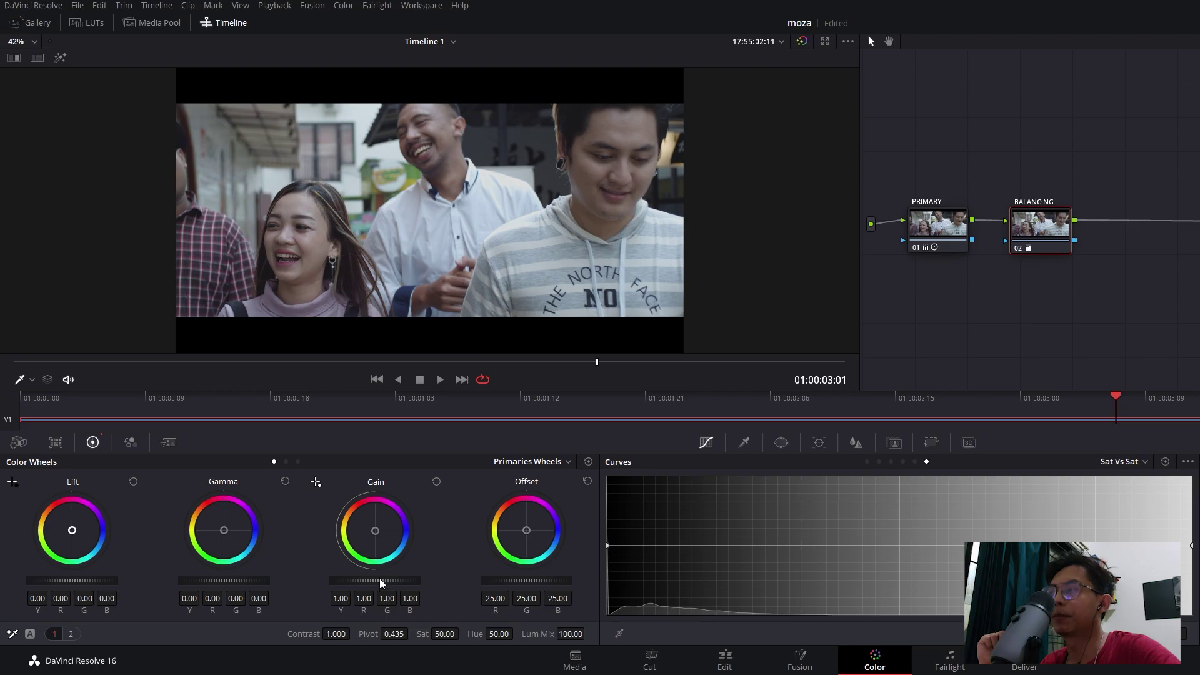
pyautogui.moveTo(375, 531); pyautogui.dragTo(375, 530)
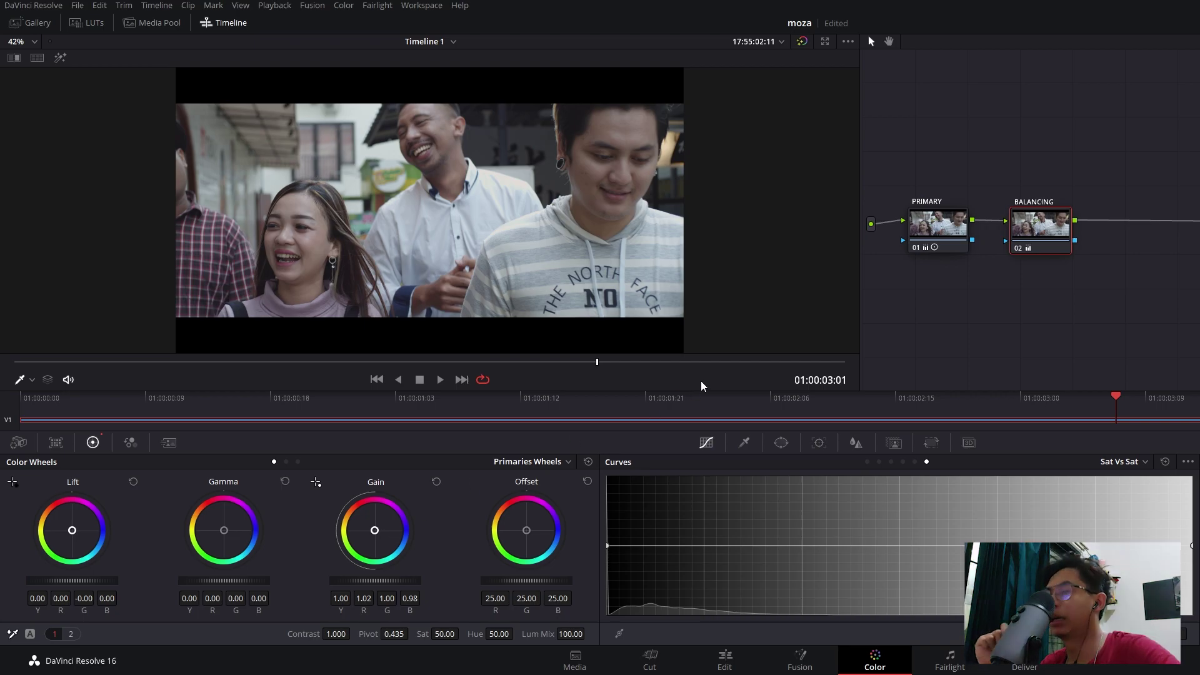
pyautogui.moveTo(228, 531); pyautogui.dragTo(228, 532)
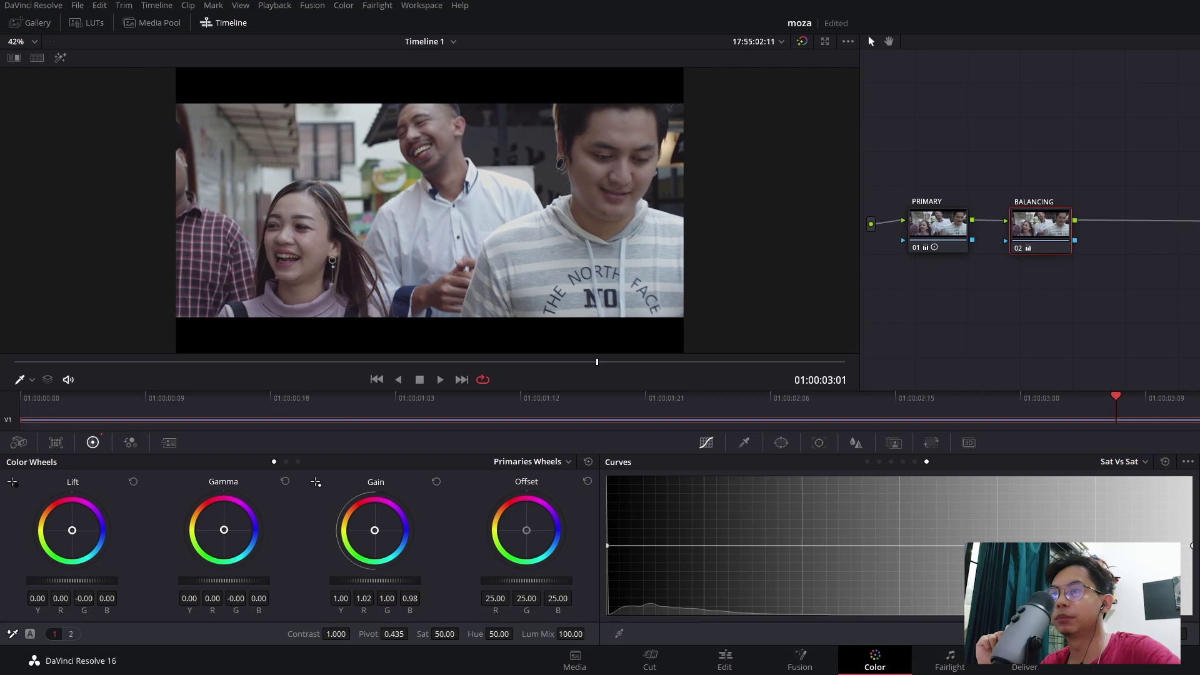
pyautogui.moveTo(224, 530); pyautogui.dragTo(224, 530)
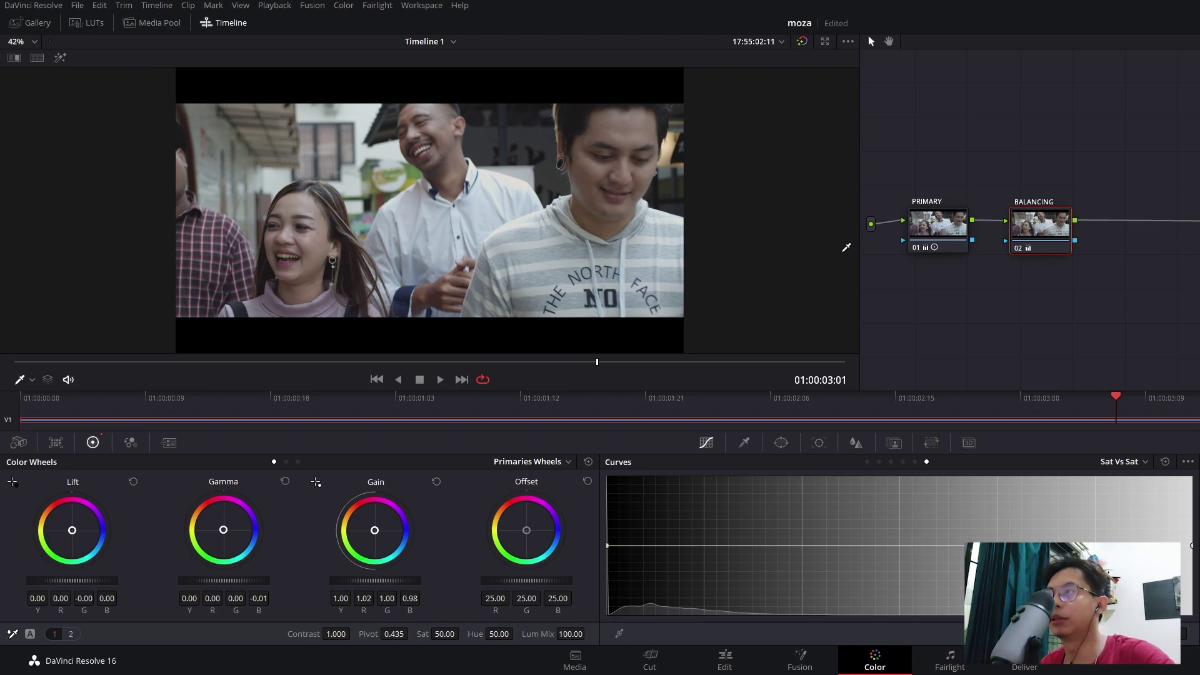
# - Add a serial node 03 after BALANCING and space it out in the node graph
pyautogui.moveTo(1042, 241); pyautogui.dragTo(1040, 241)
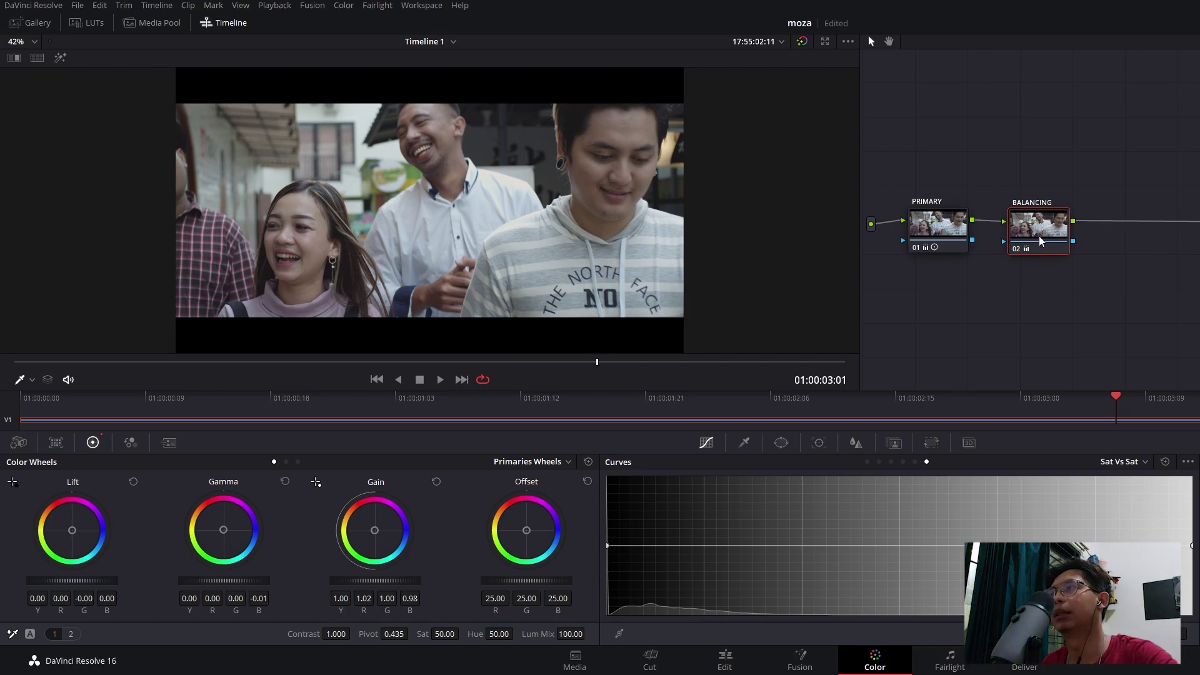
pyautogui.hotkey('alt', 's')
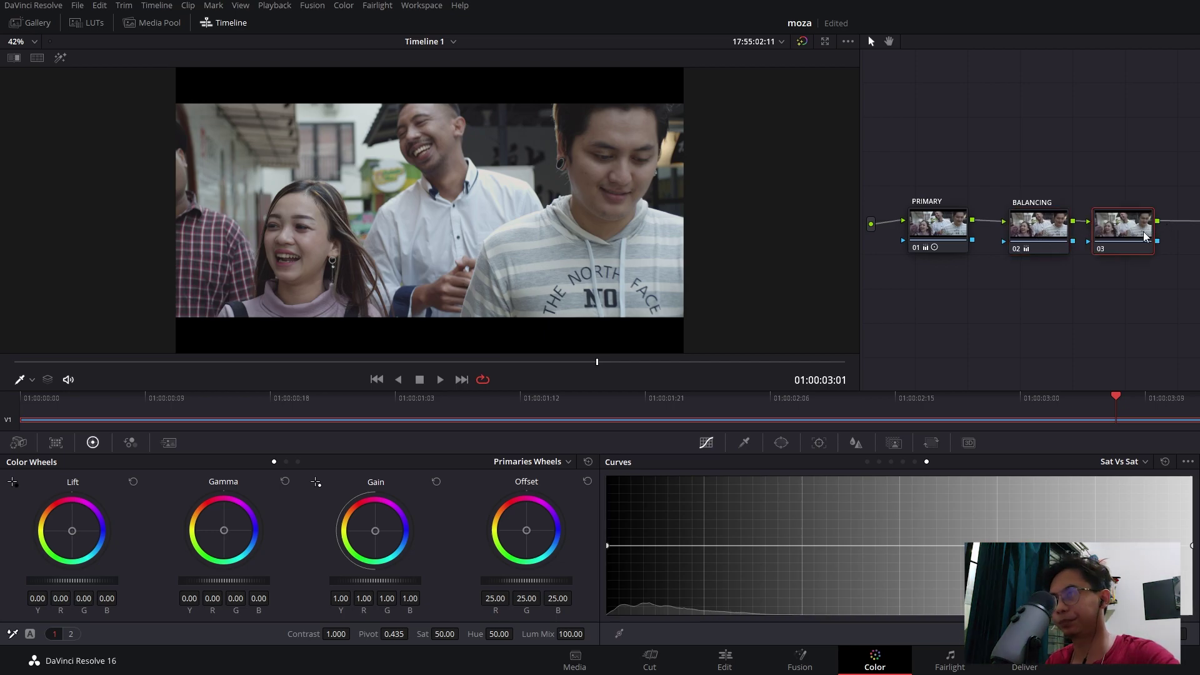
pyautogui.moveTo(1104, 228); pyautogui.dragTo(1107, 227)
# - Play the clip from near its start to review the grade, stopping at 01:00:01:10
pyautogui.moveTo(567, 361); pyautogui.dragTo(50, 365)
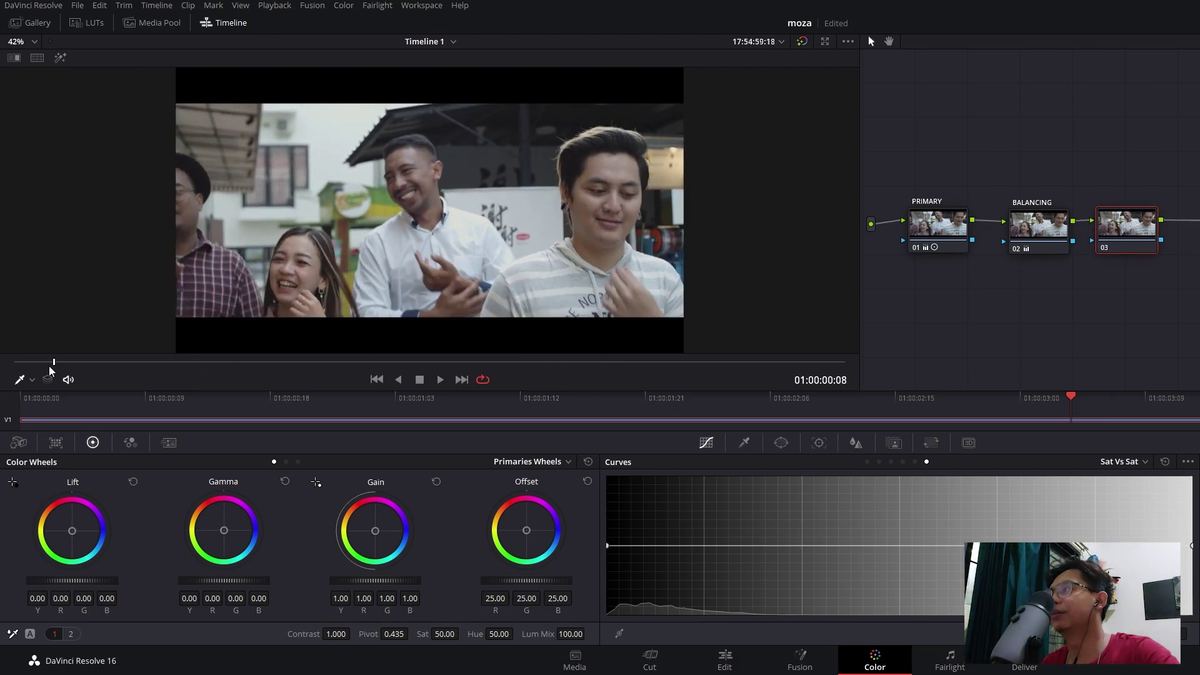
pyautogui.press('space')
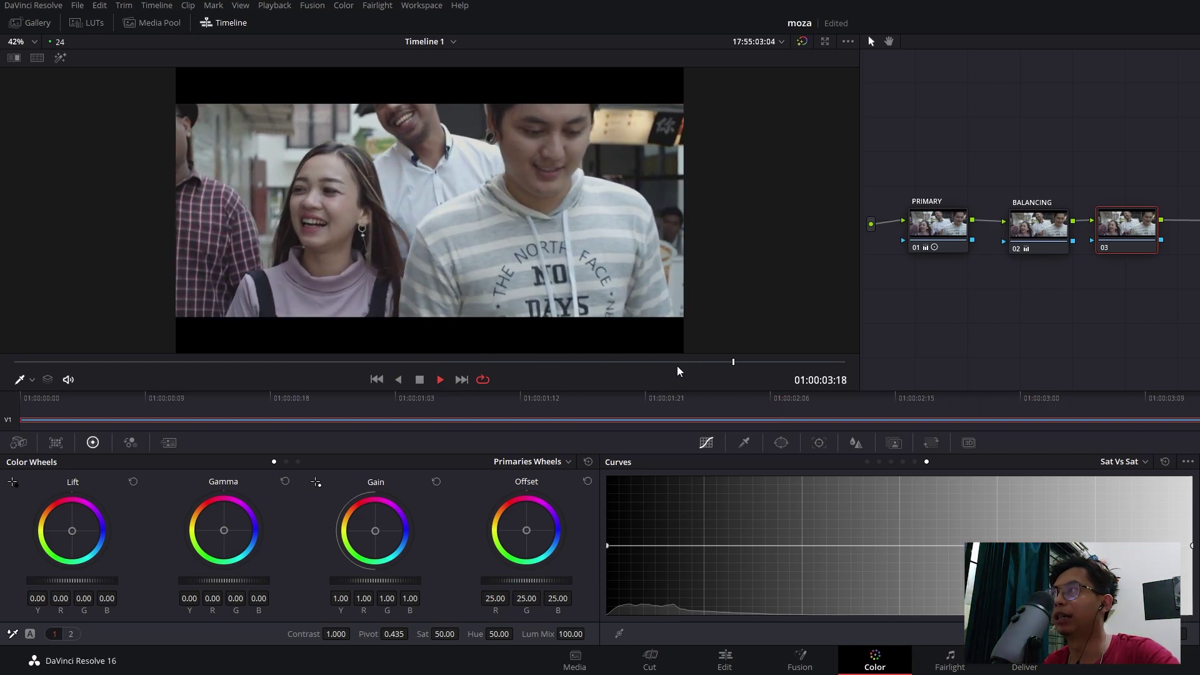
pyautogui.moveTo(586, 364); pyautogui.dragTo(68, 363)
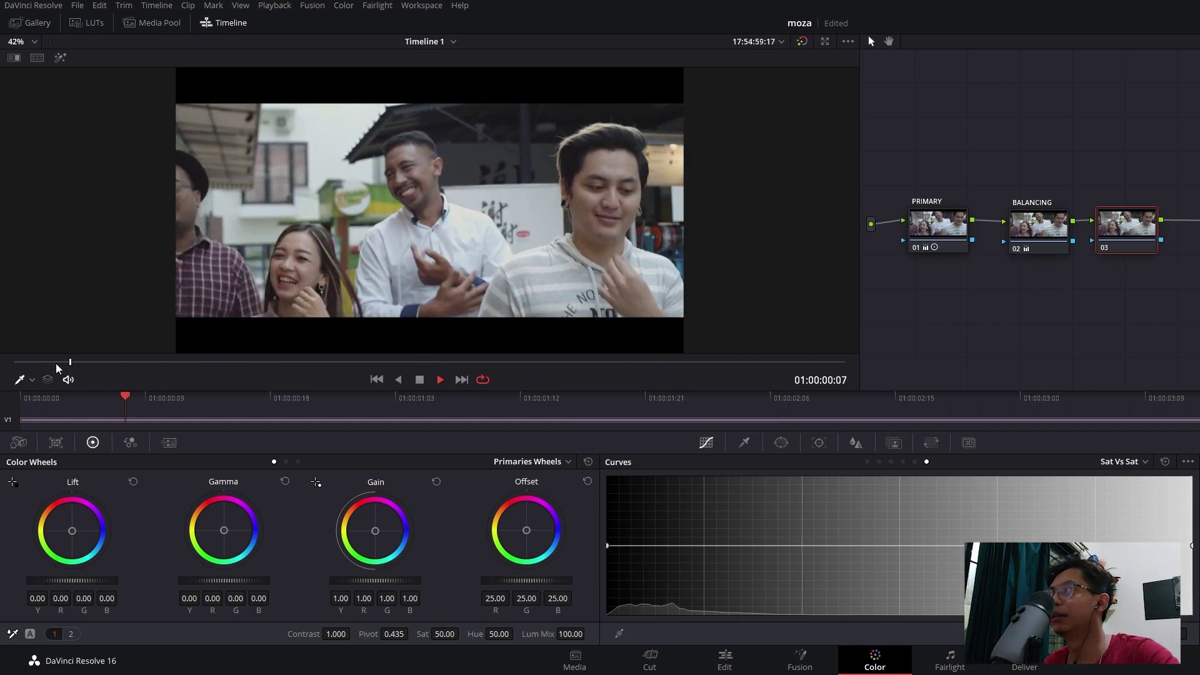
pyautogui.press('space')
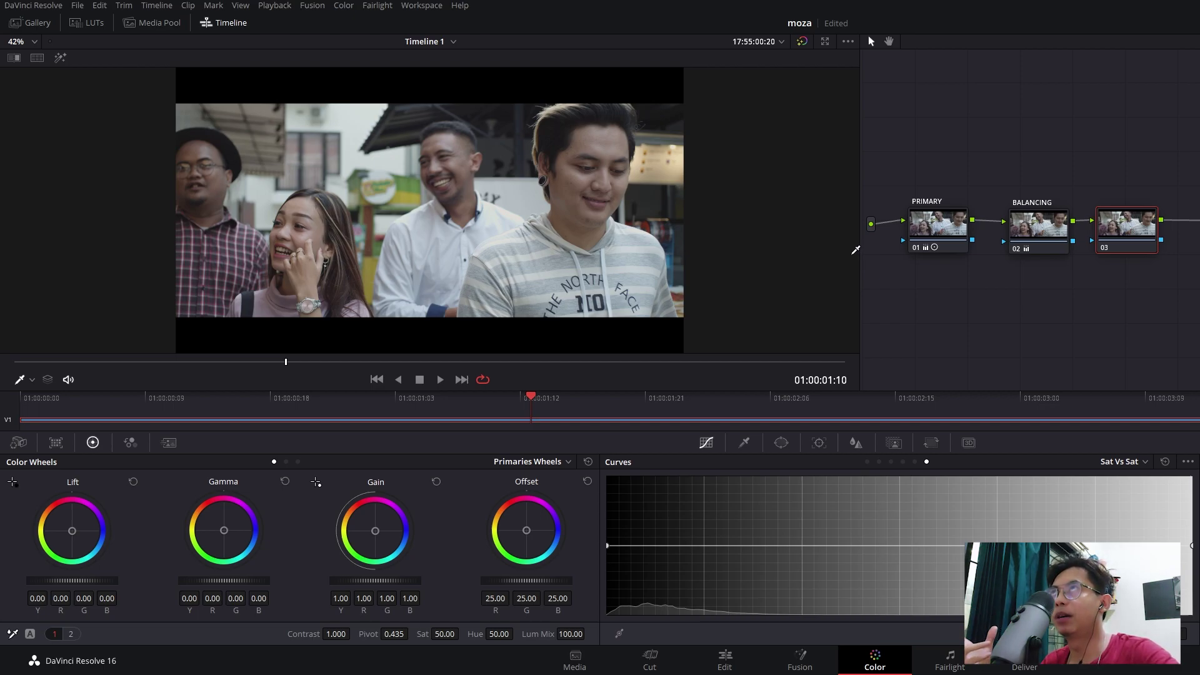
# - Add a parallel node to node 03 and spread the two parallel nodes apart in the node graph
pyautogui.click(784, 443)
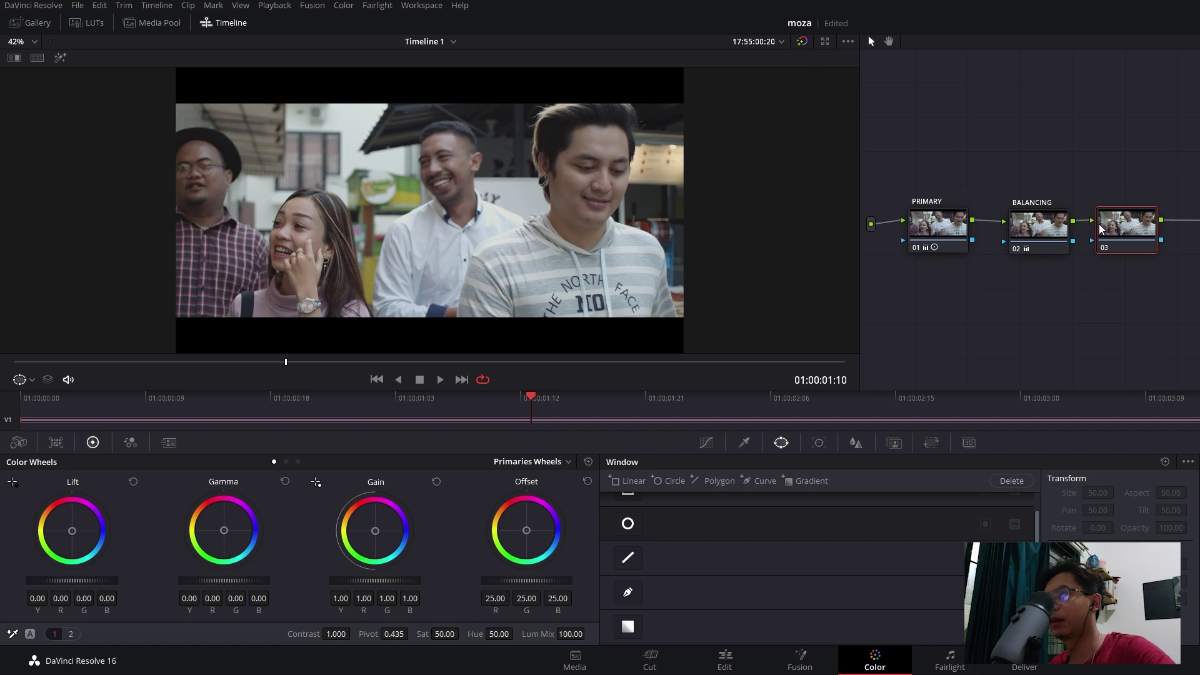
pyautogui.moveTo(1125, 230); pyautogui.dragTo(1132, 229)
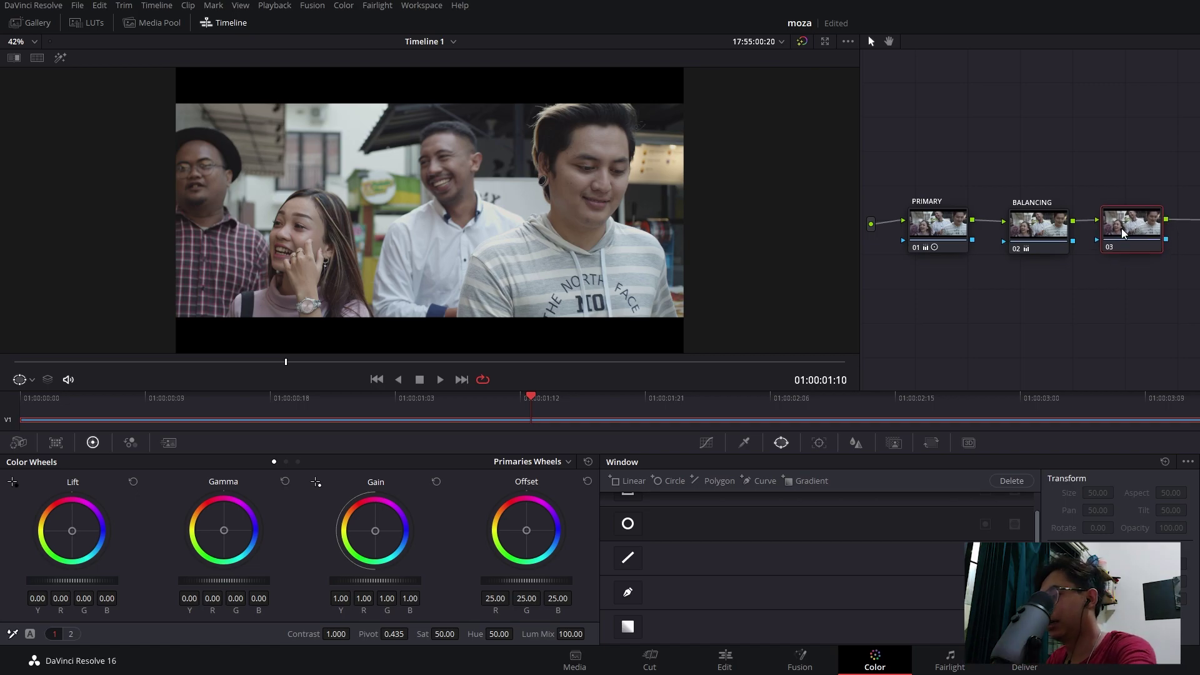
pyautogui.hotkey('alt', 'p')
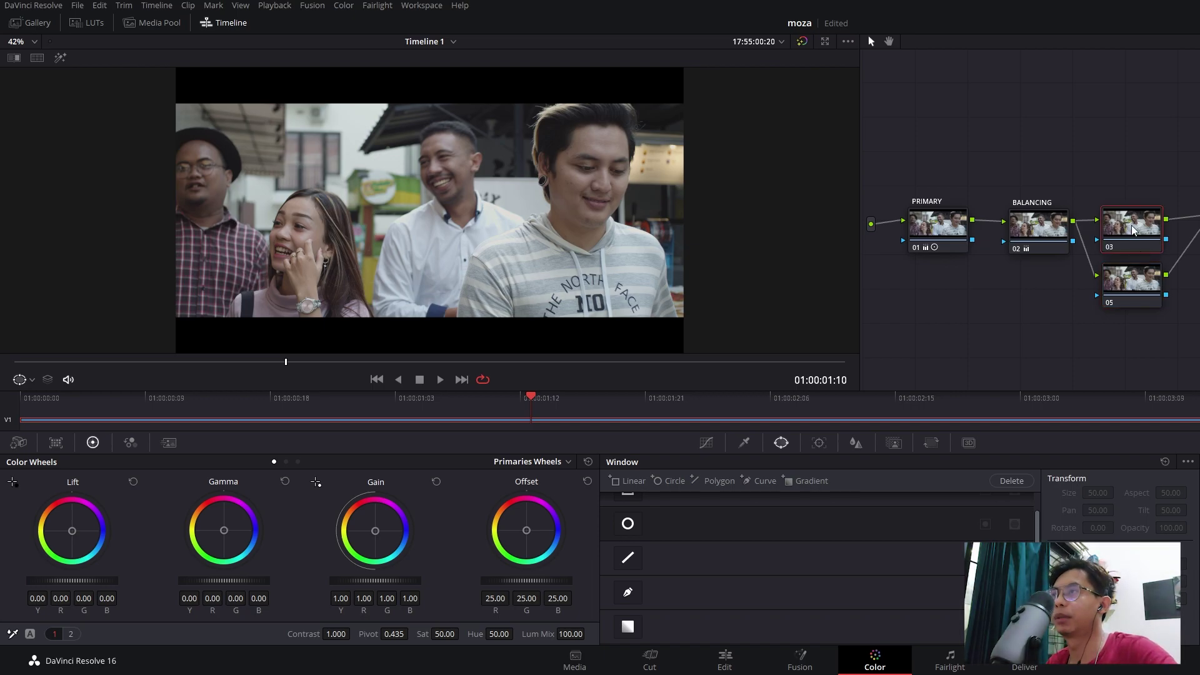
pyautogui.moveTo(1128, 228)
pyautogui.mouseDown()
pyautogui.moveTo(1128, 205)
pyautogui.moveTo(1132, 221)
pyautogui.mouseUp()
pyautogui.click(1137, 282)
pyautogui.click(1139, 284)
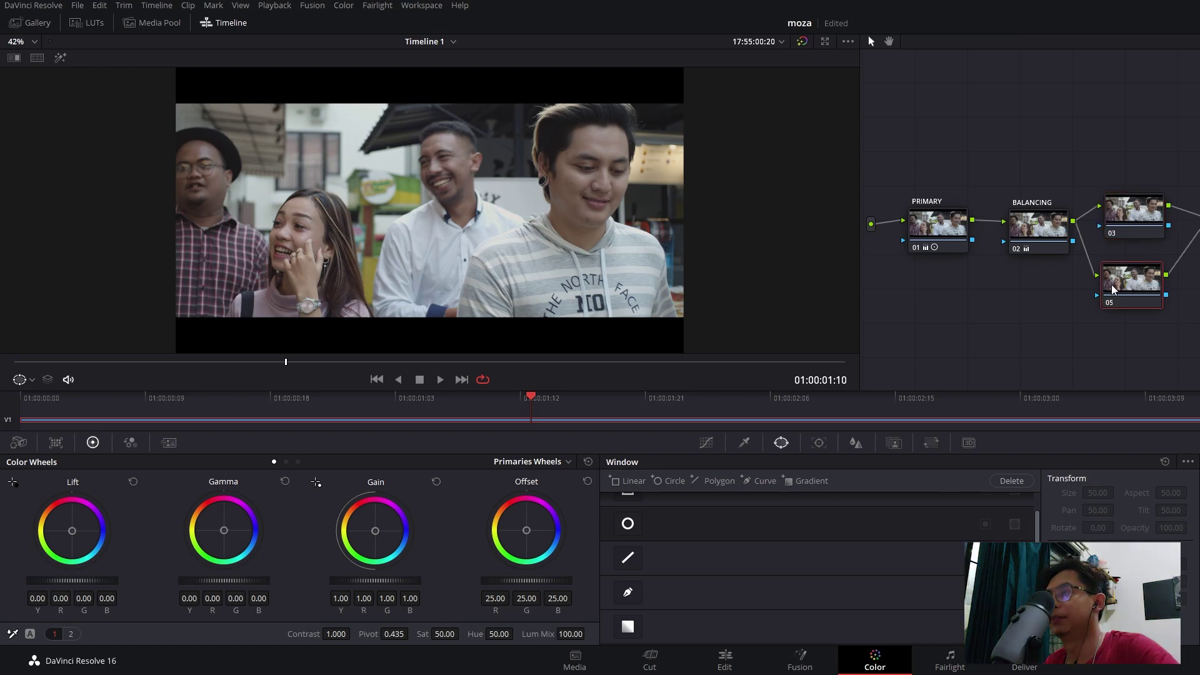
pyautogui.moveTo(1138, 284); pyautogui.dragTo(1139, 293)
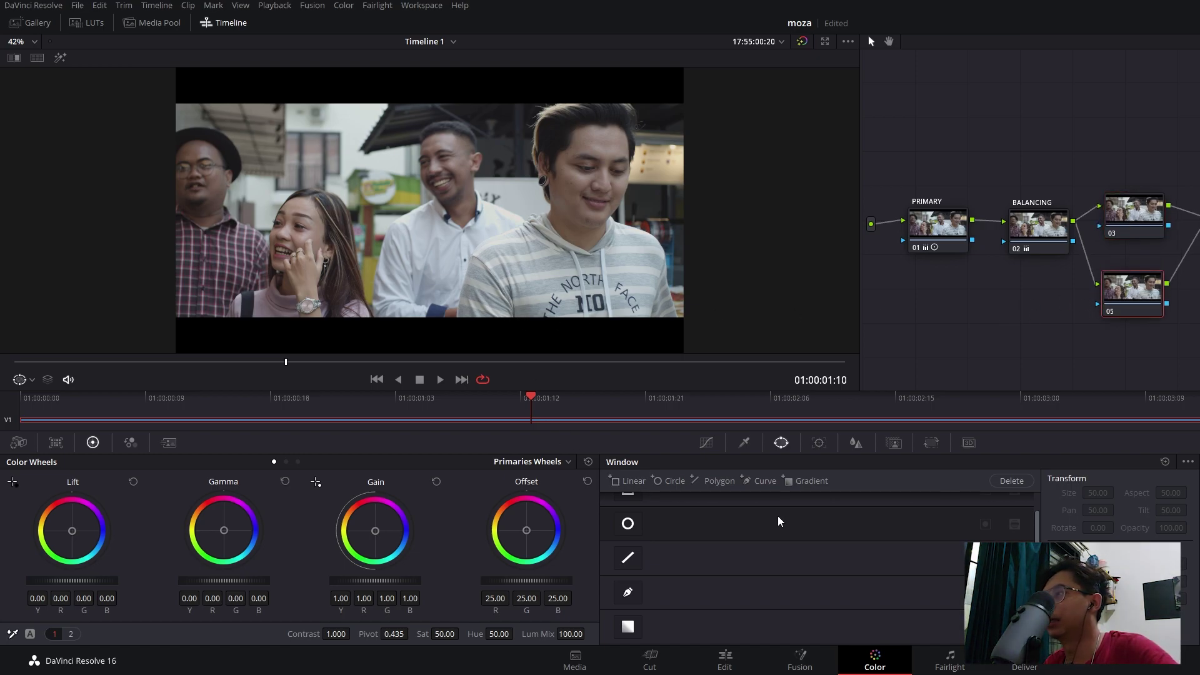
# - Qualify the skin tones on node 05 by sampling the forehead of the man in the hoodie, with the selection highlighted in the viewer
pyautogui.click(743, 442)
pyautogui.click(587, 138)
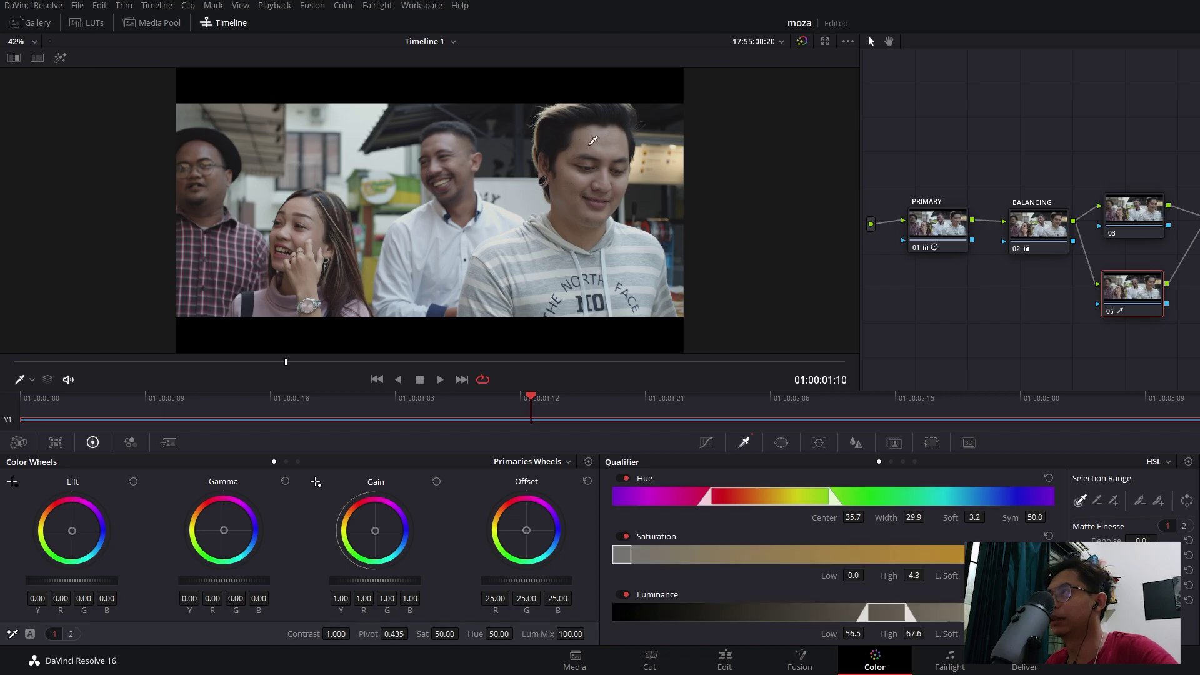
pyautogui.hotkey('shift', 'h')
pyautogui.click(601, 145)
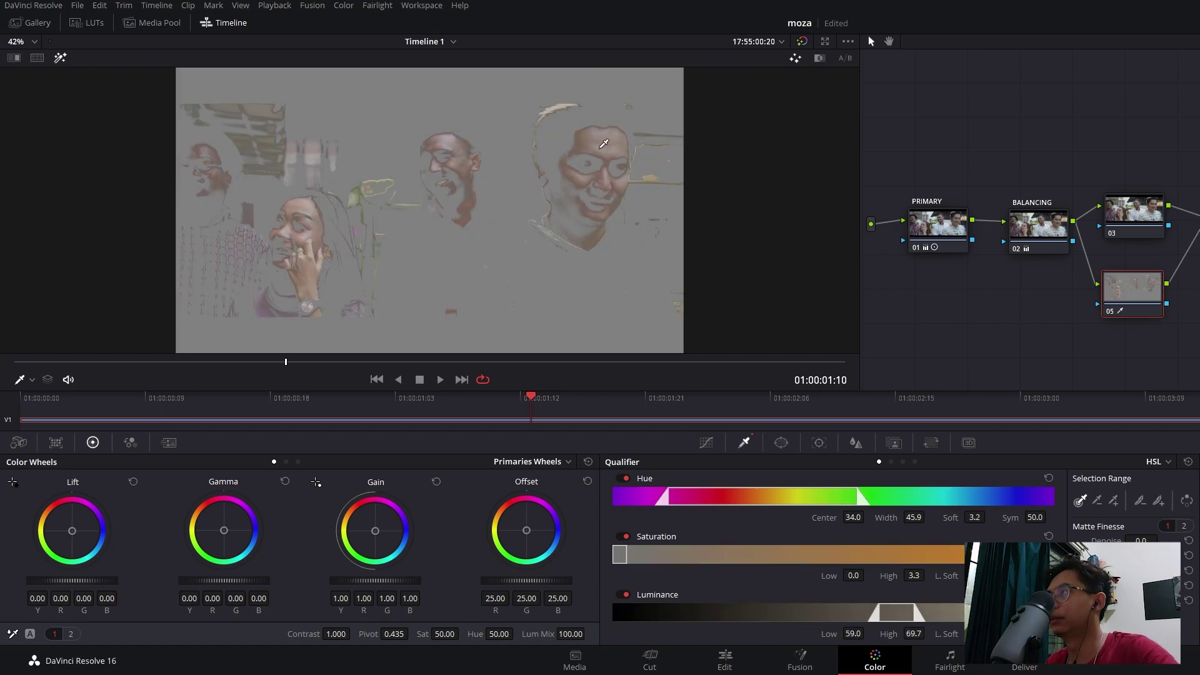
pyautogui.moveTo(596, 149); pyautogui.dragTo(596, 145)
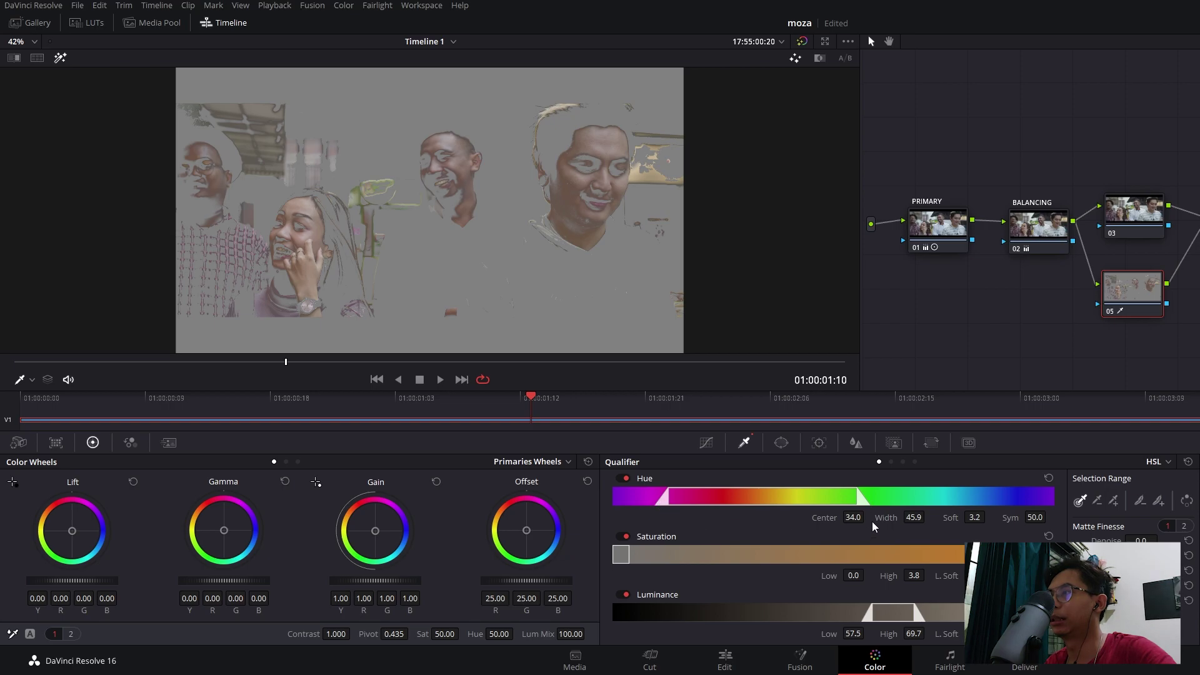
# - Refine node 05's skin qualifier with hue width 12.9, hue center 33.9, a softer luminance edge and matte denoise of about 24
pyautogui.moveTo(914, 517); pyautogui.dragTo(708, 516)
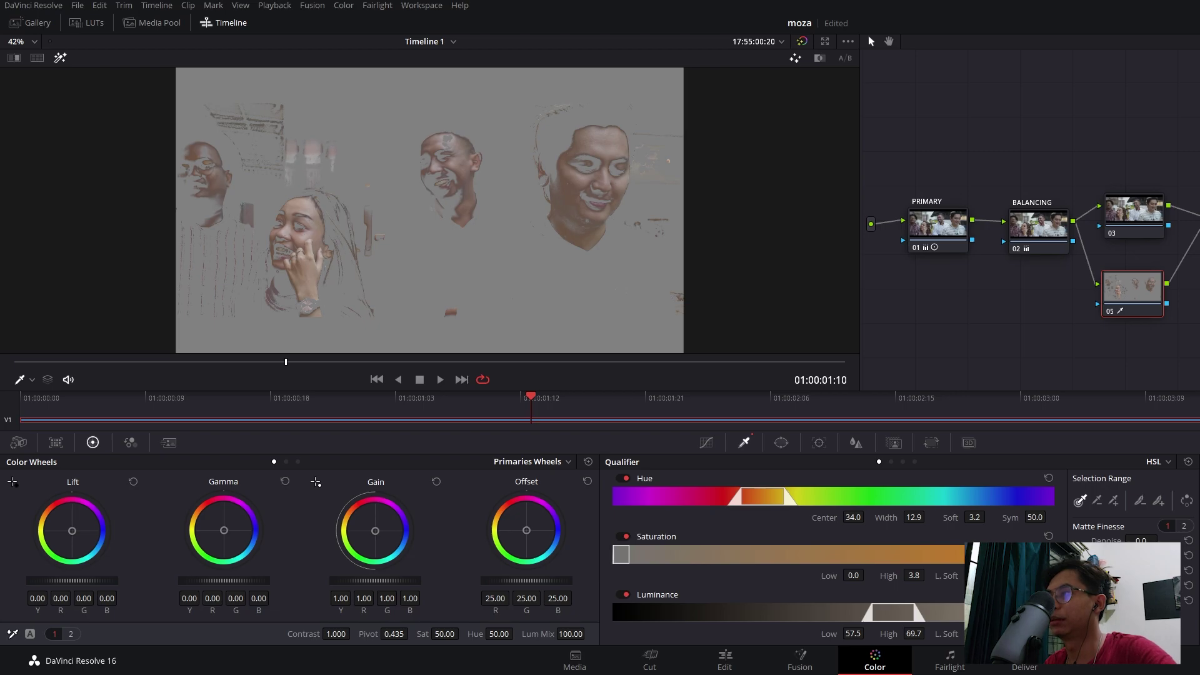
pyautogui.moveTo(974, 633); pyautogui.dragTo(983, 633)
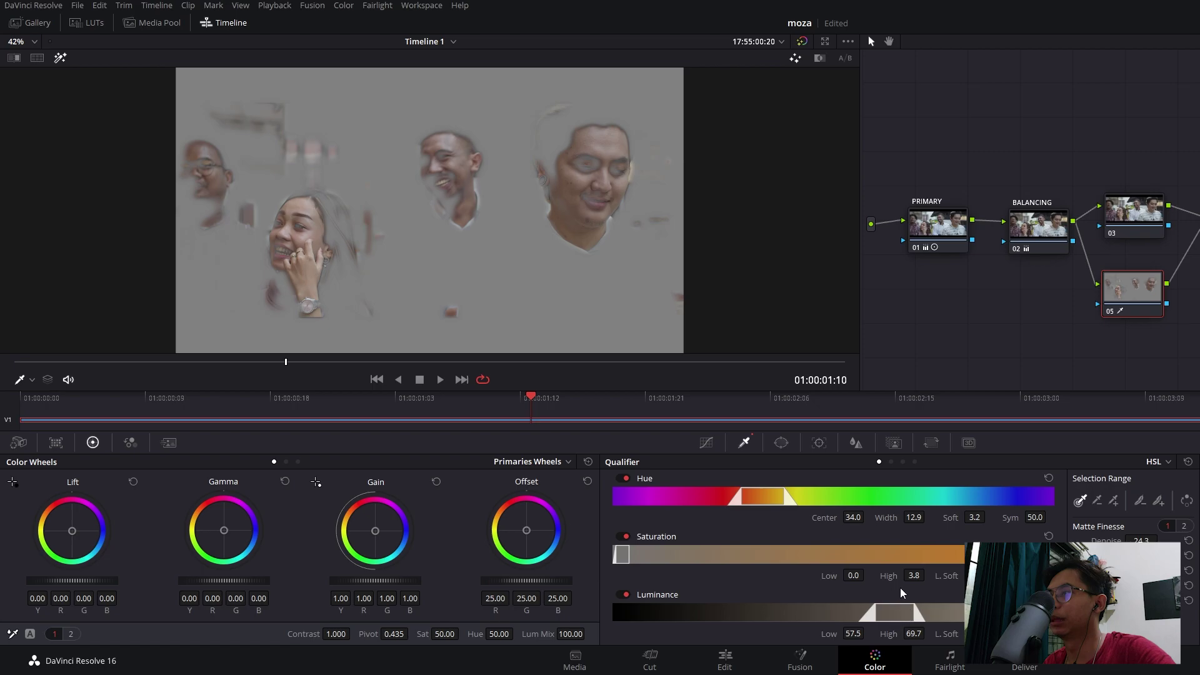
pyautogui.moveTo(859, 517)
pyautogui.mouseDown()
pyautogui.moveTo(882, 517)
pyautogui.moveTo(867, 517)
pyautogui.mouseUp()
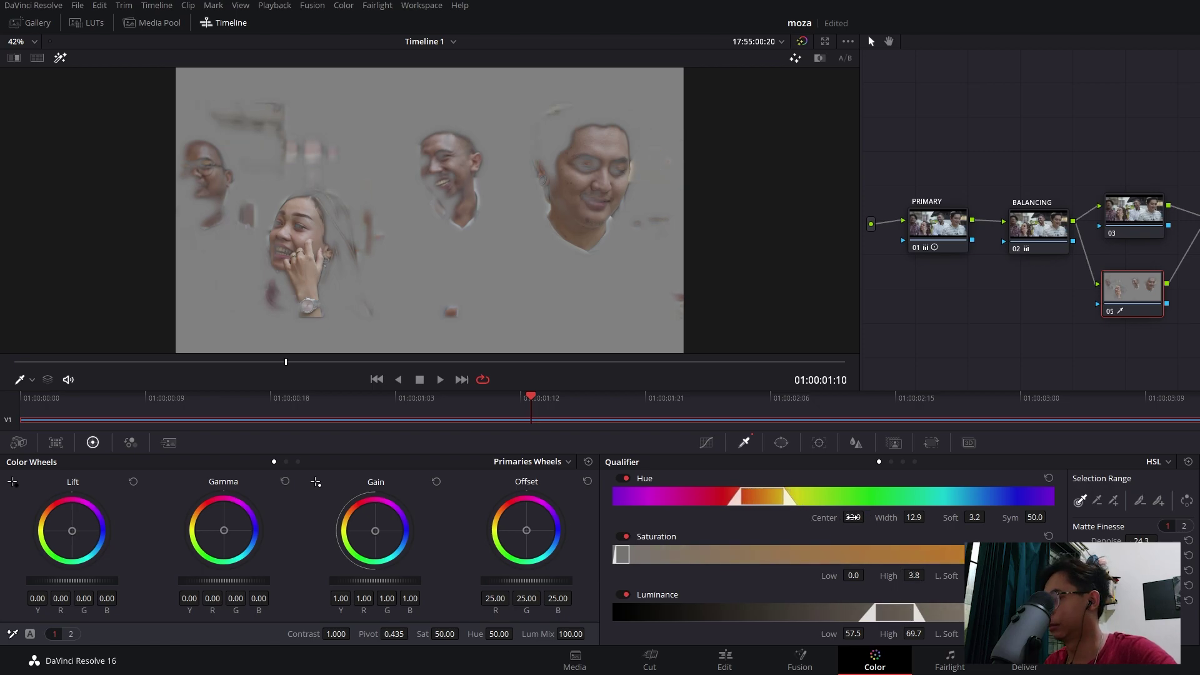
# - Turn off the highlight and warm the skin on node 05 with gain red 1.06, green 0.99 and blue 0.94
pyautogui.hotkey('shift', 'h')
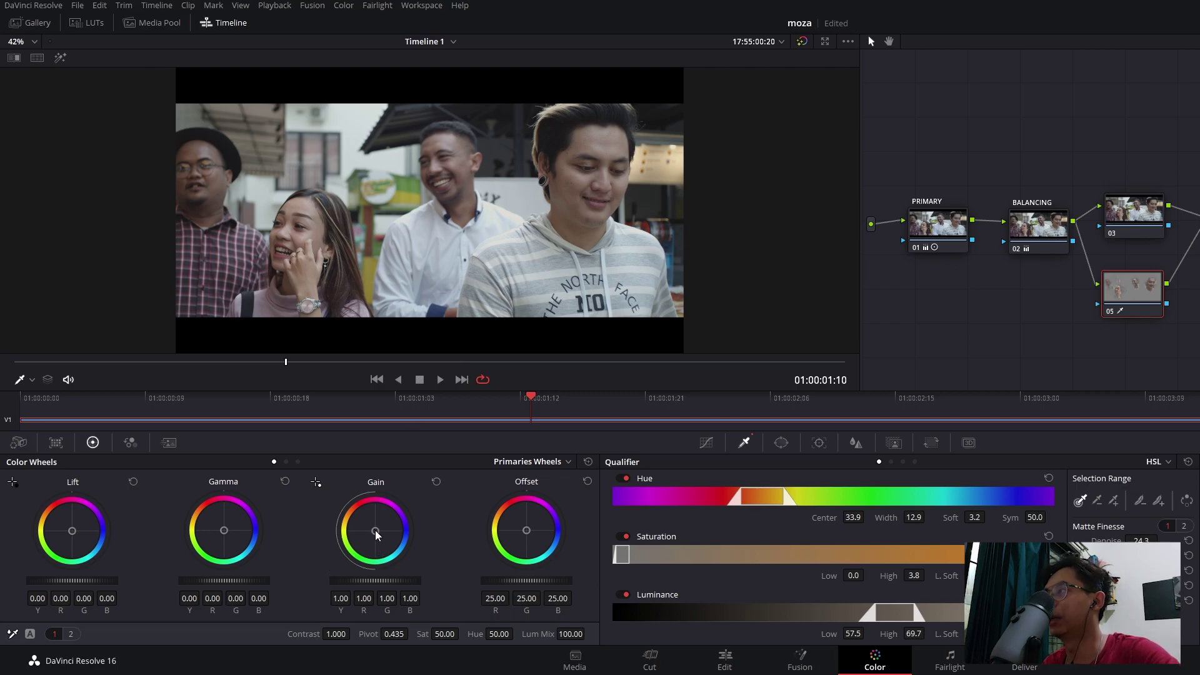
pyautogui.moveTo(375, 530); pyautogui.dragTo(373, 529)
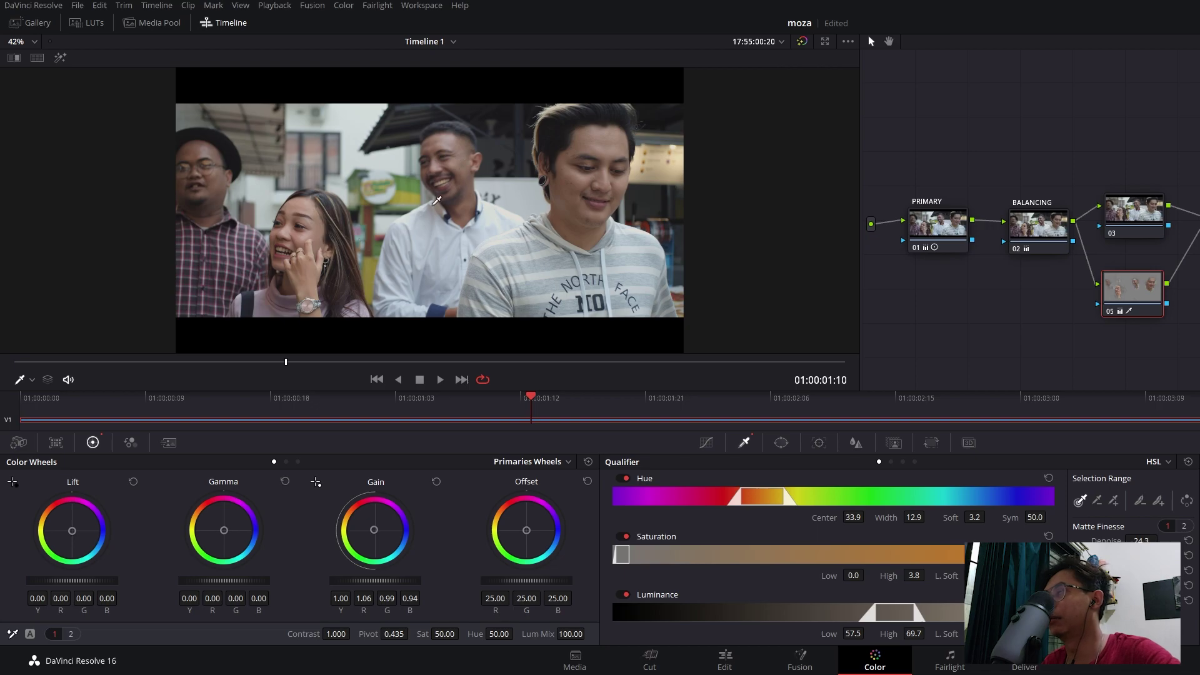
# - Play the clip in the viewer and full screen to review the skin grade, and return the playhead to 01:00:00:14
pyautogui.press('space')
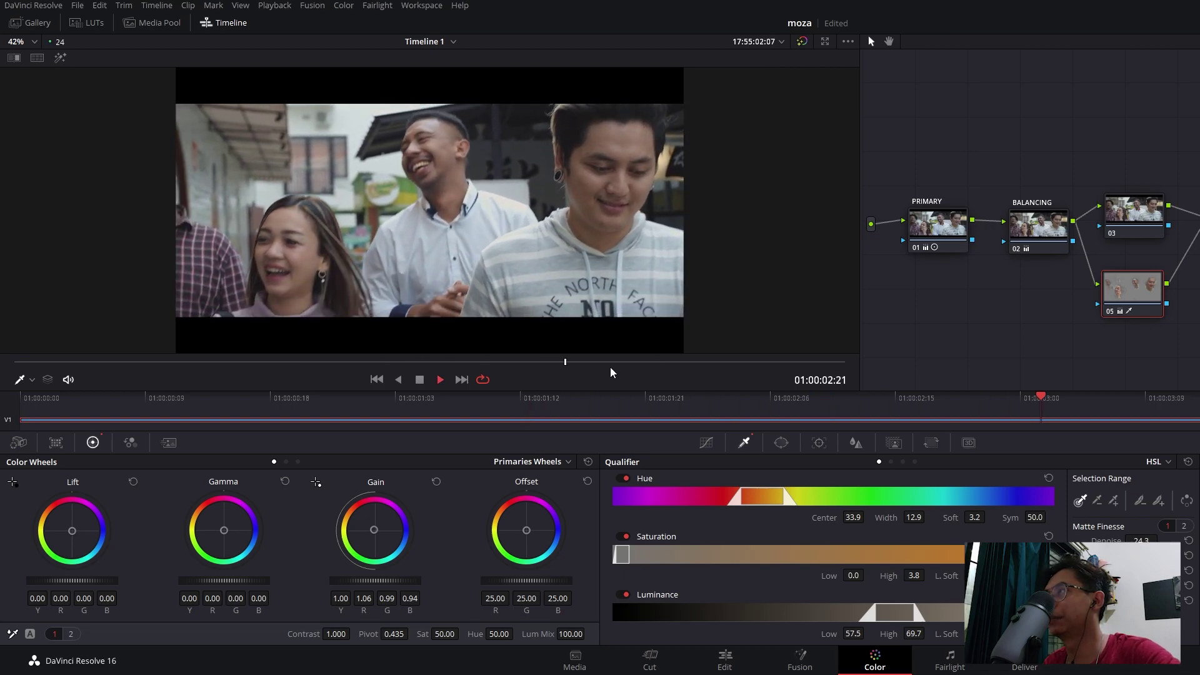
pyautogui.press('space')
pyautogui.press('Home')
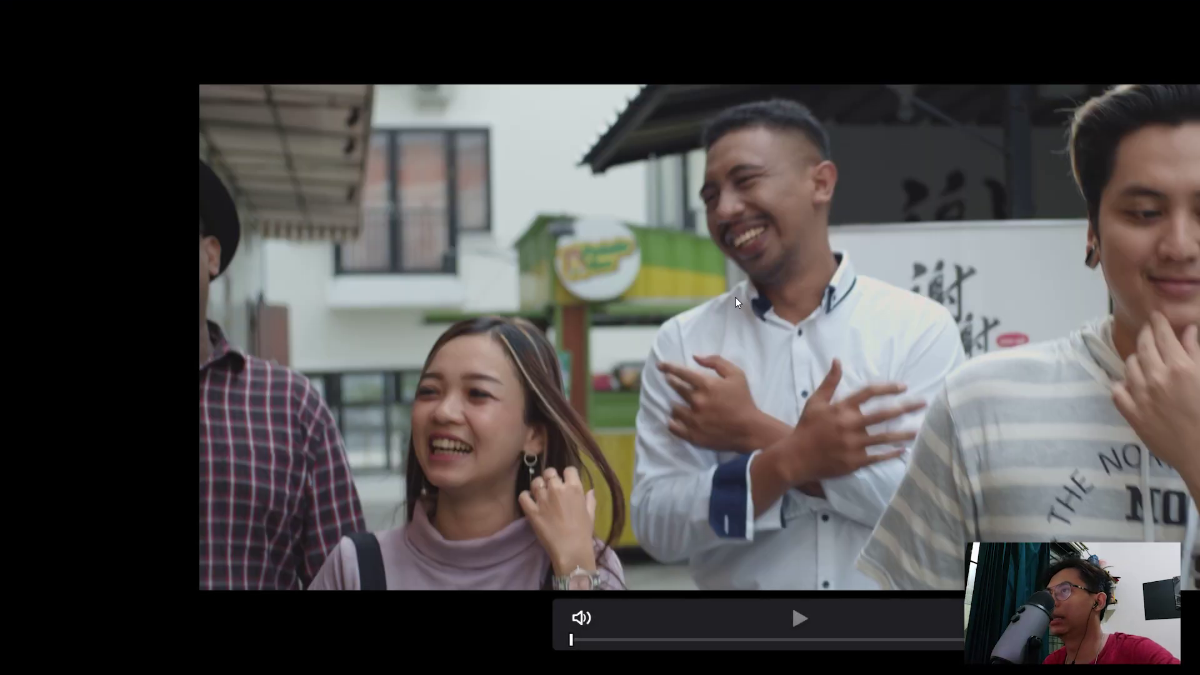
pyautogui.press('space')
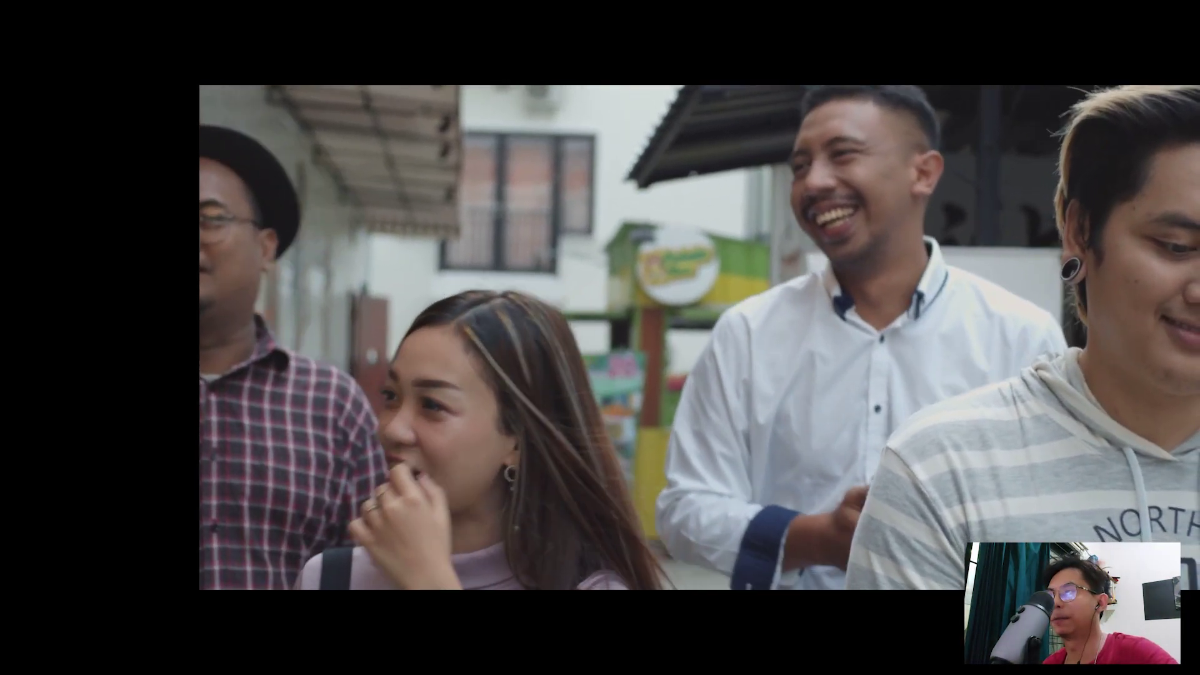
pyautogui.press('Escape')
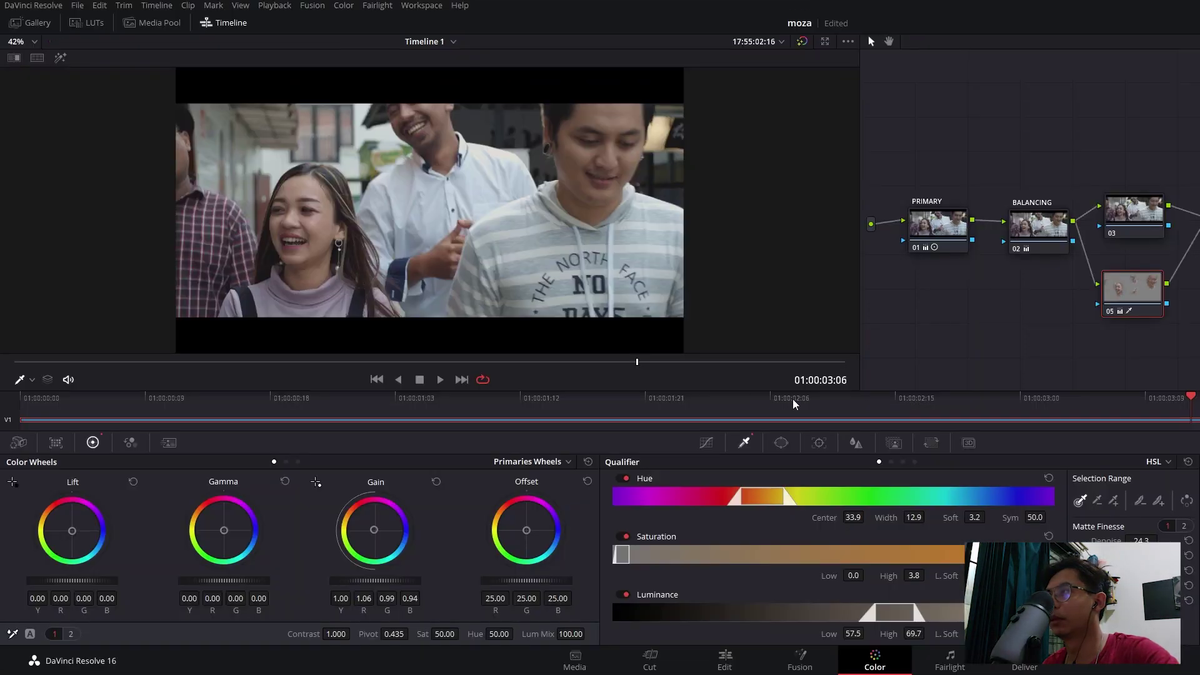
pyautogui.moveTo(768, 361); pyautogui.dragTo(126, 362)
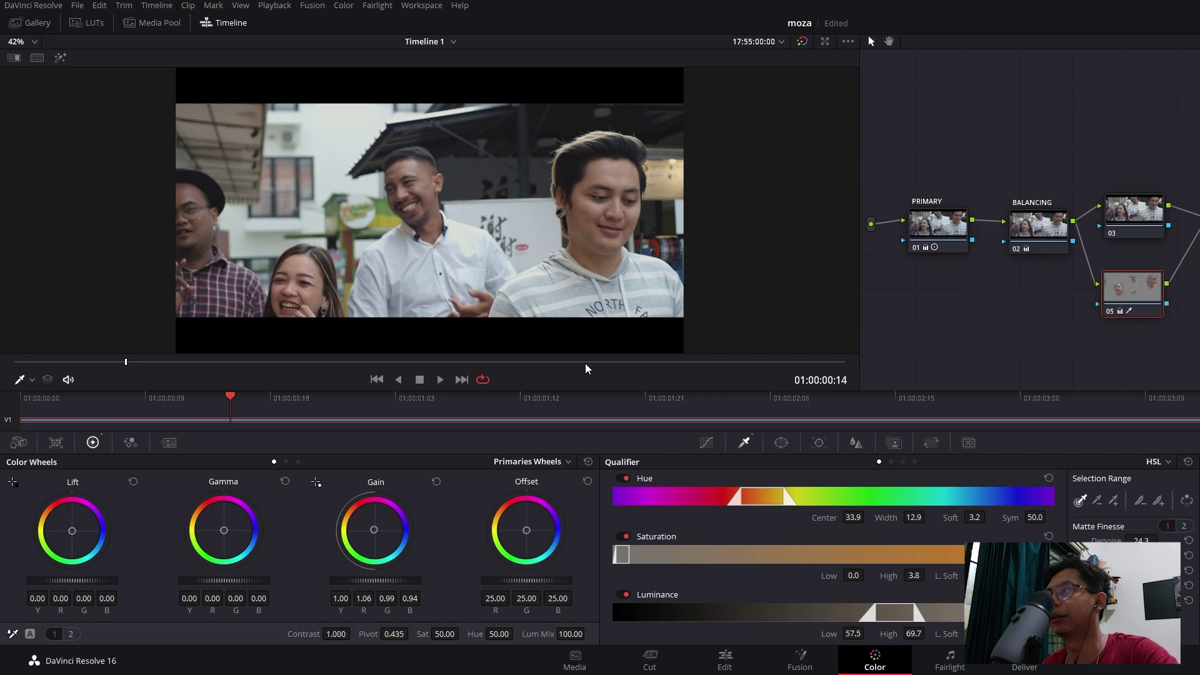
# - Try tinting node 03 toward yellow-green with gain red 0.97, green 1.02 and blue 0.93
pyautogui.click(1140, 219)
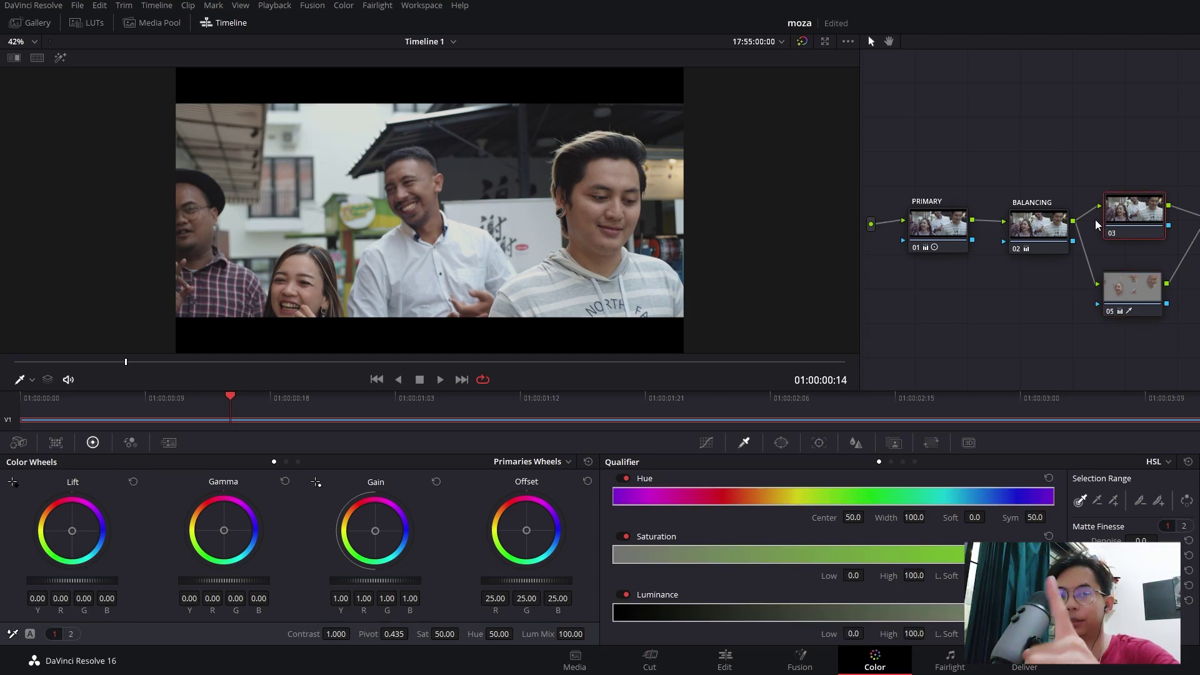
pyautogui.moveTo(1128, 209); pyautogui.dragTo(1119, 215)
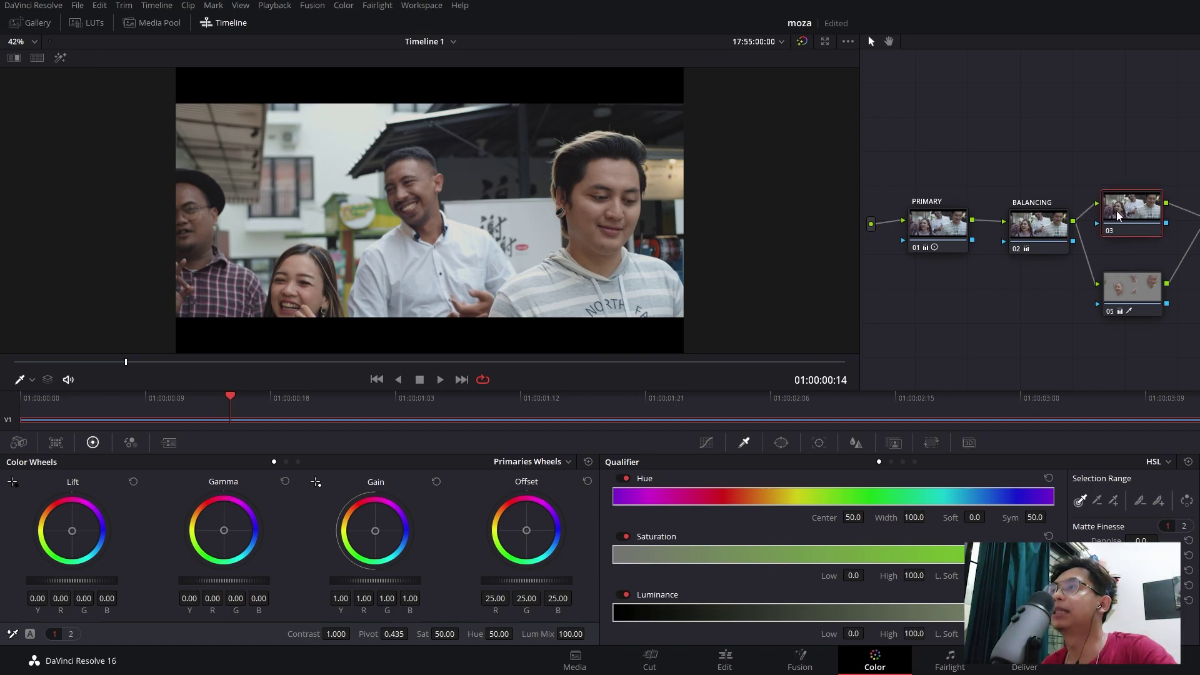
pyautogui.click(1136, 298)
pyautogui.click(1140, 213)
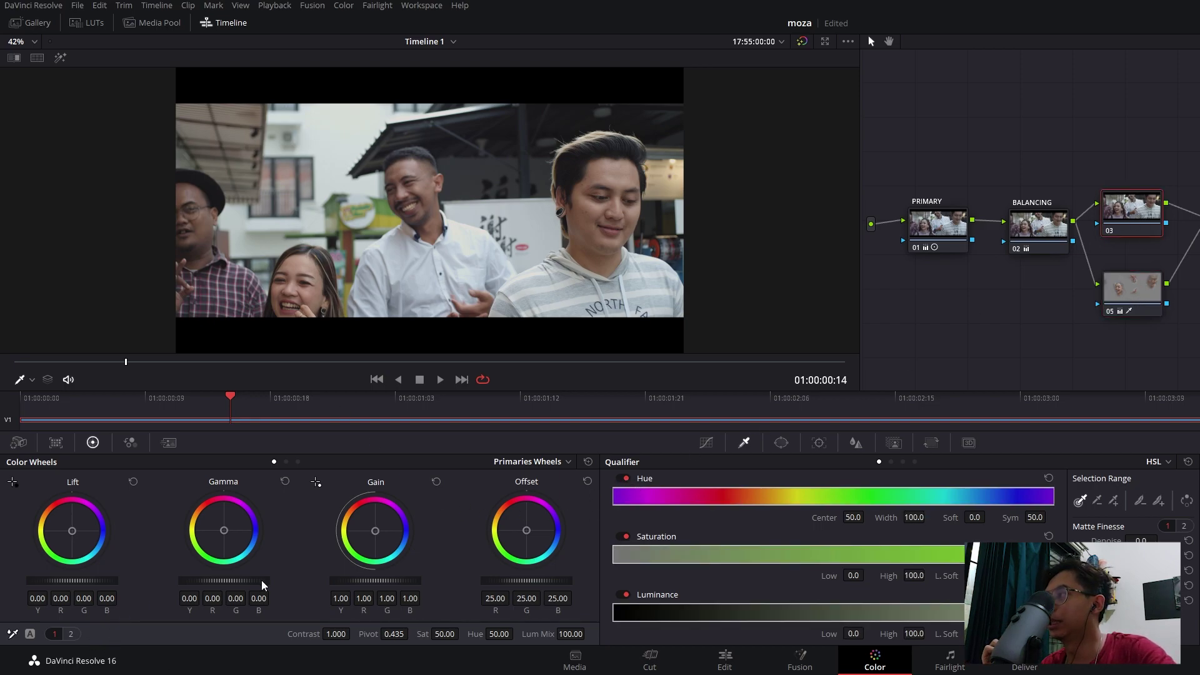
pyautogui.moveTo(377, 530); pyautogui.dragTo(374, 530)
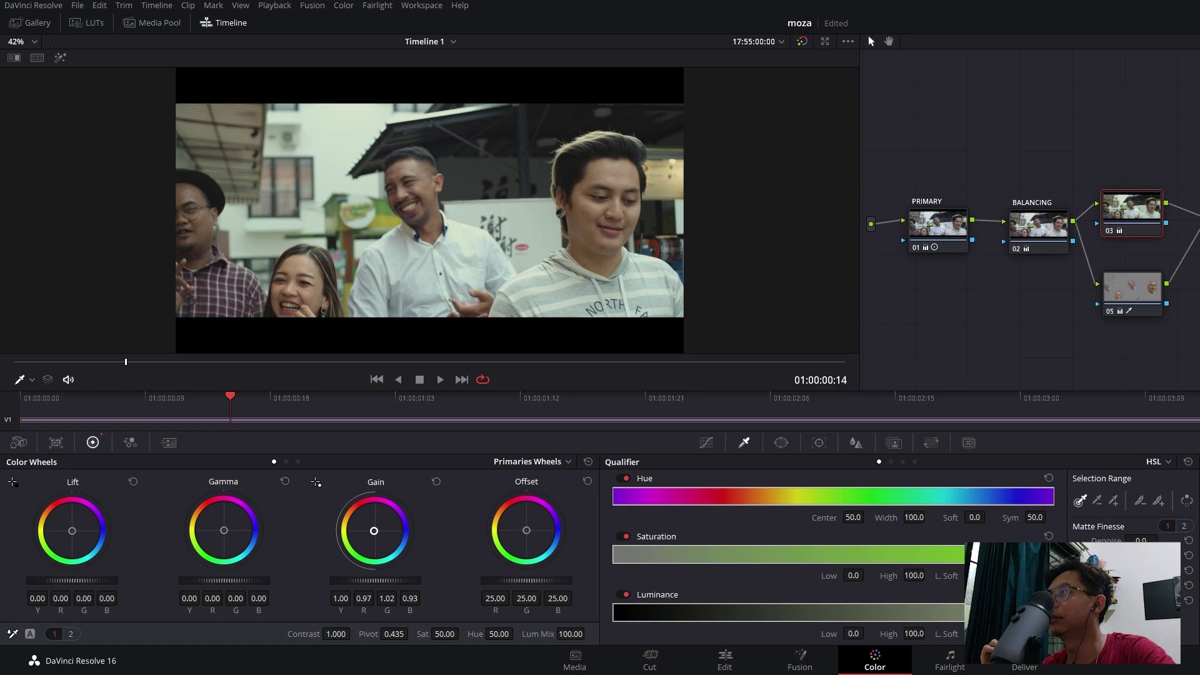
# - Copy node 05's grade and qualifier onto node 03, and set its gain to red 0.97, green 1.01 and blue 0.96
pyautogui.click(1137, 294)
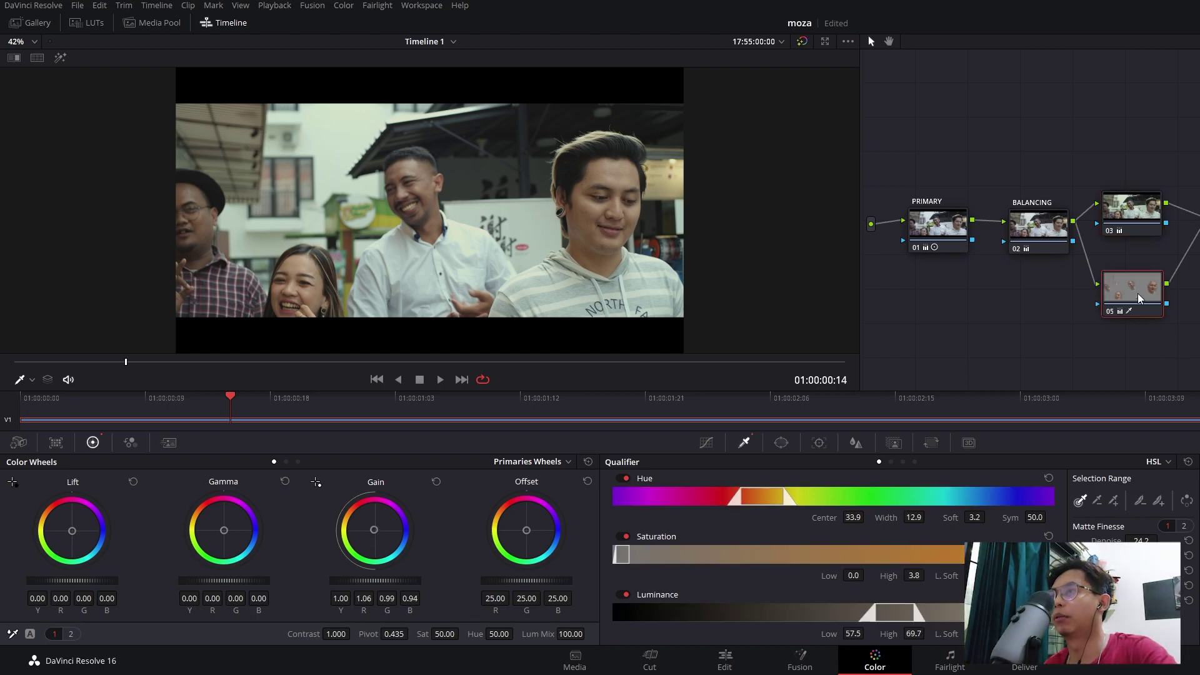
pyautogui.click(1131, 206)
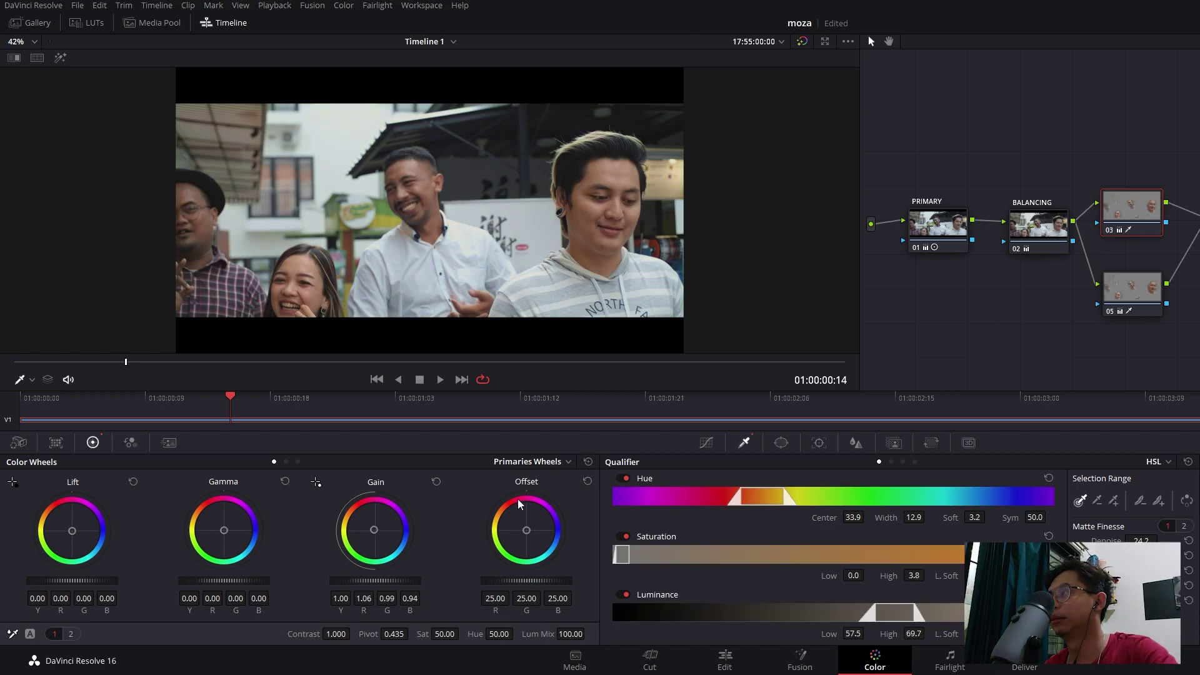
pyautogui.moveTo(374, 531); pyautogui.dragTo(375, 531)
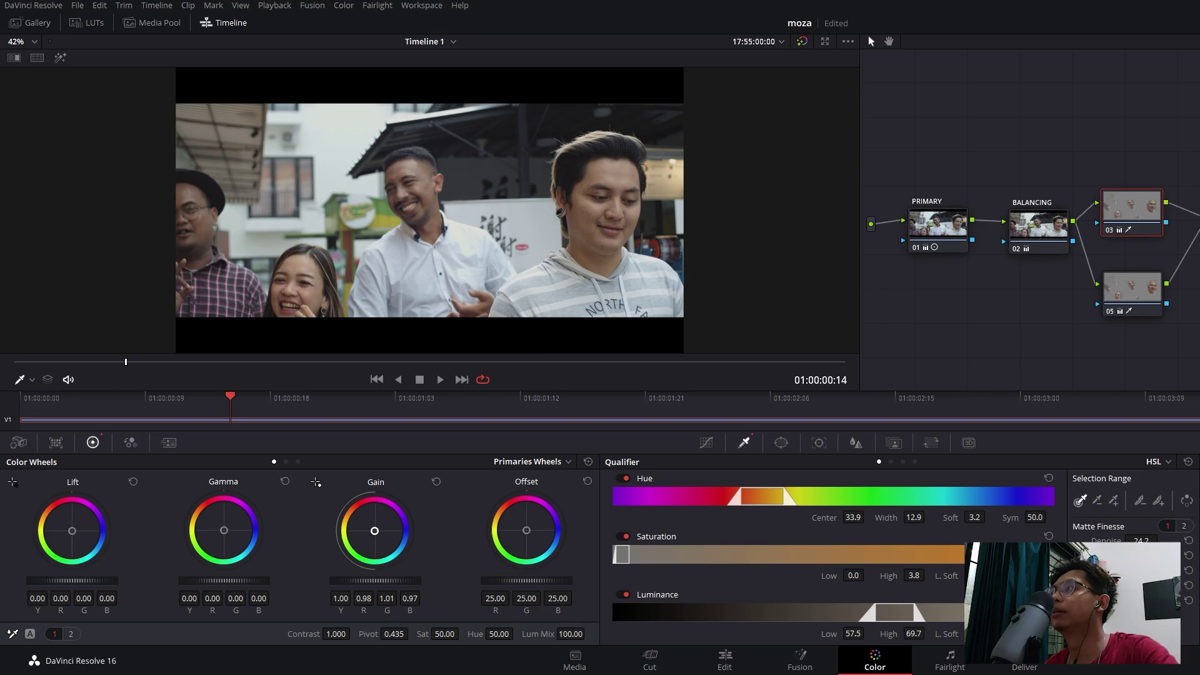
pyautogui.moveTo(375, 531); pyautogui.dragTo(375, 531)
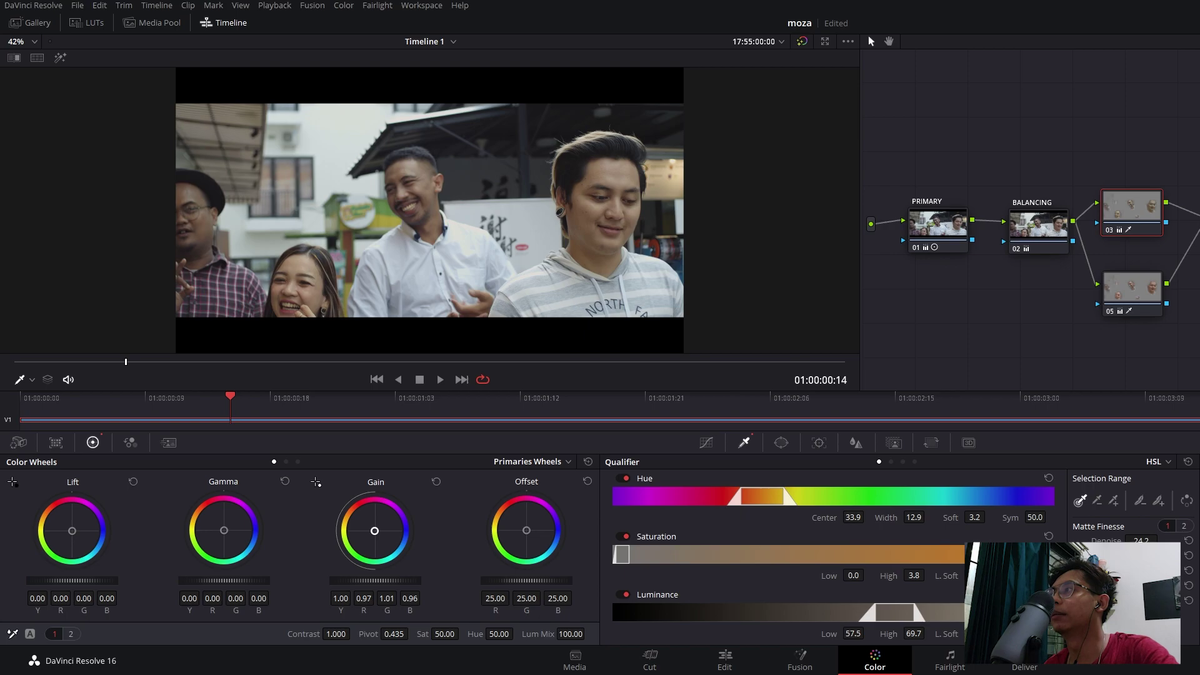
# - Review the graded clip in full-screen playback, pausing partway through
pyautogui.hotkey('ctrl', 'f')
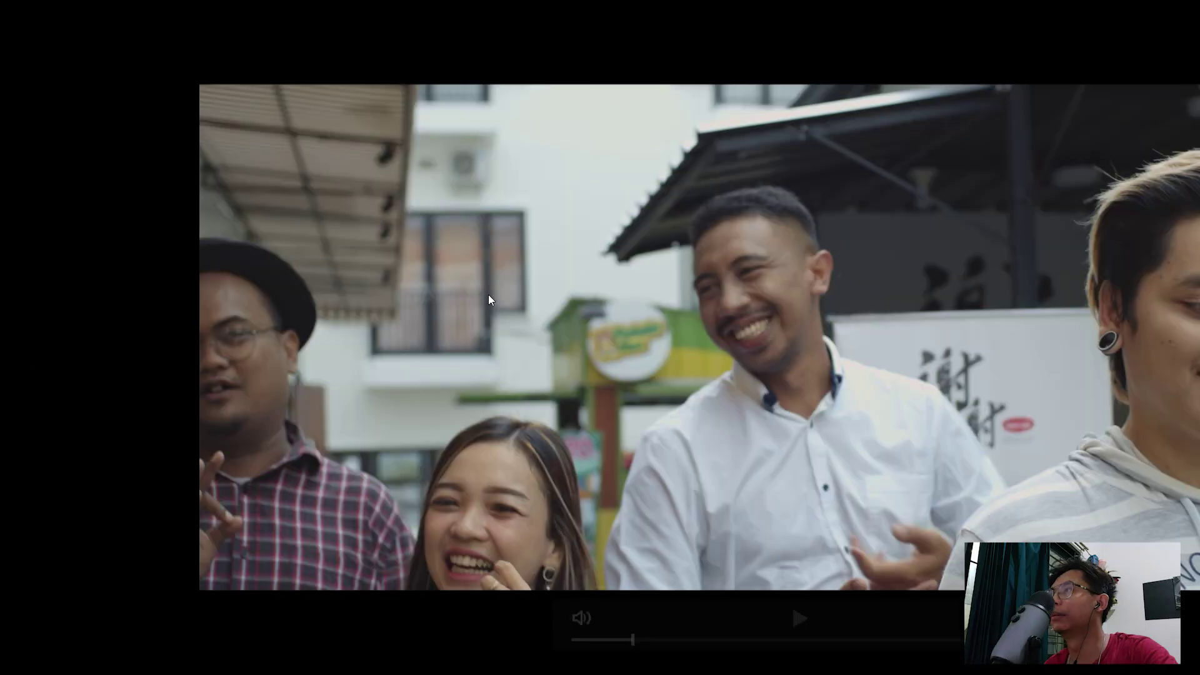
pyautogui.press('space')
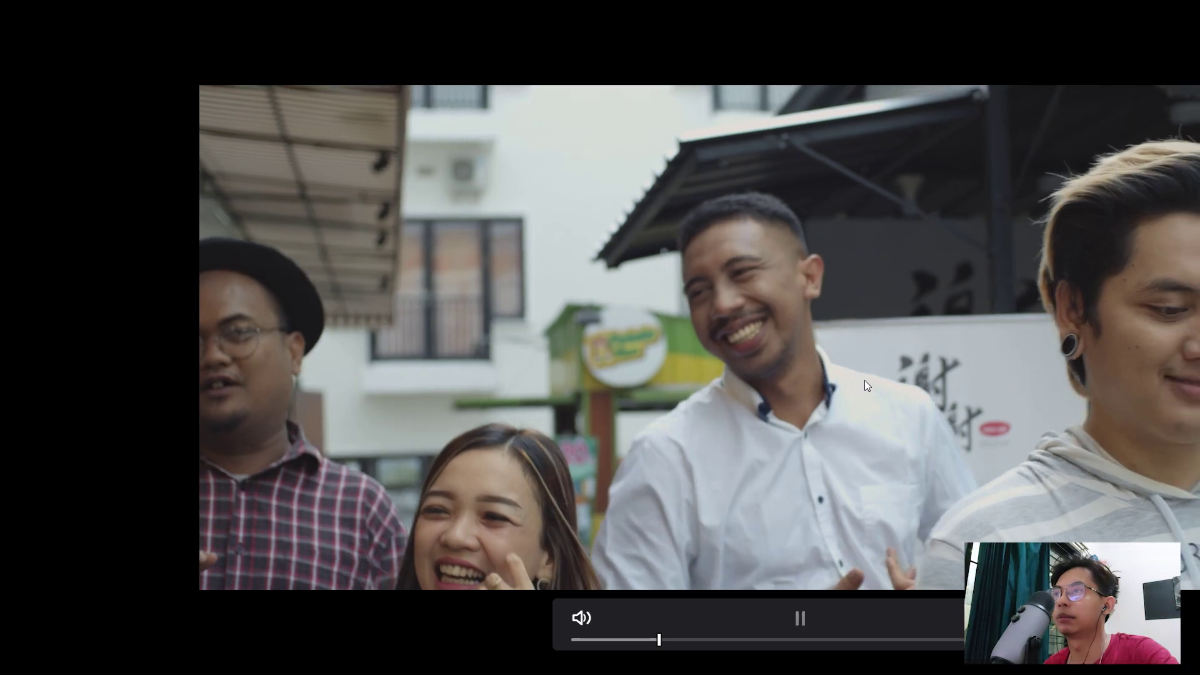
pyautogui.press('space')
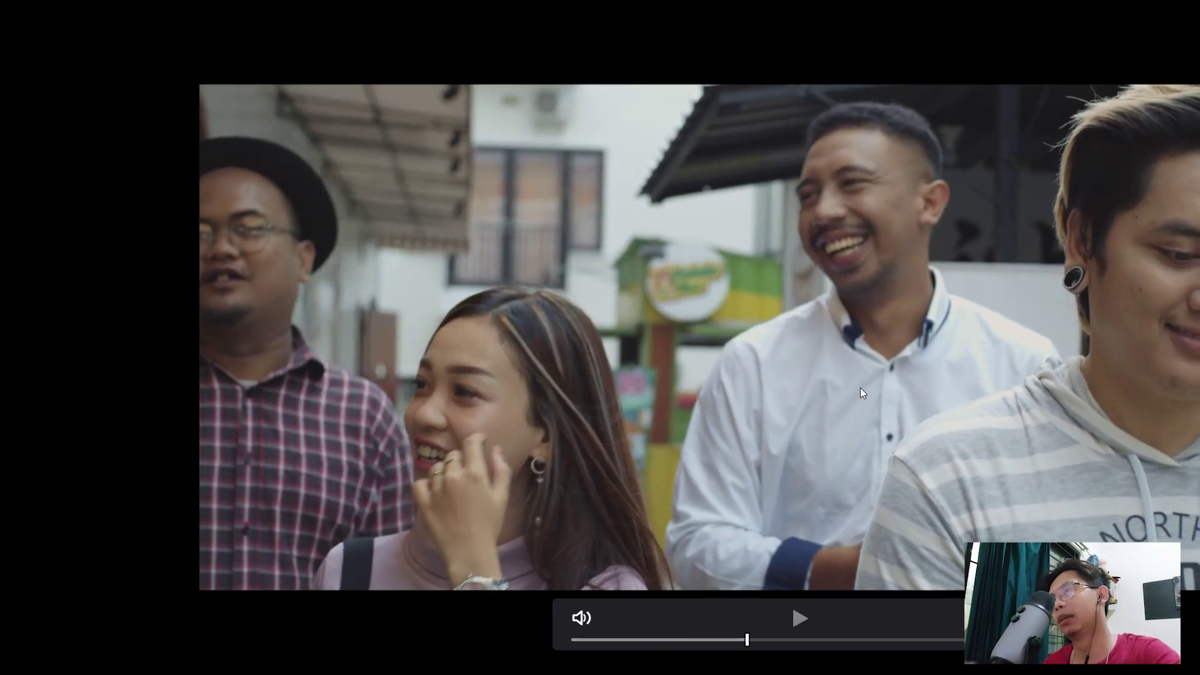
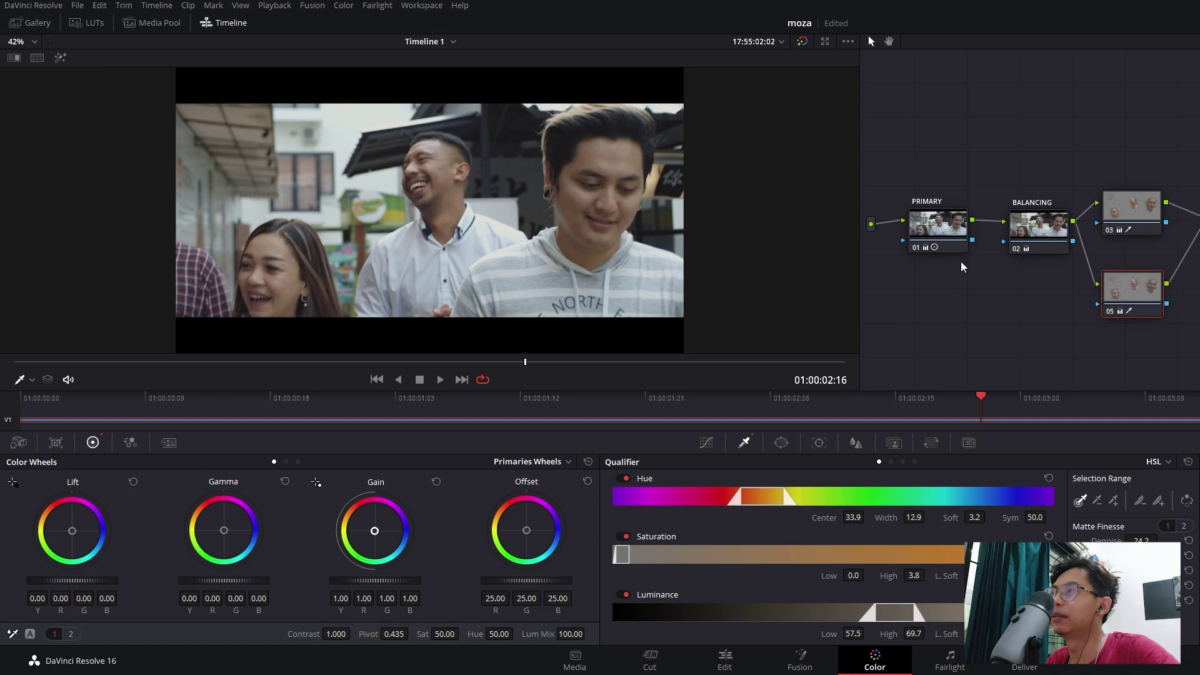
# - On node 03, play the clip to 01:00:01:11 and set the master lift to -0.01, gamma to 0.02 and gain to 1.05
pyautogui.click(1152, 217)
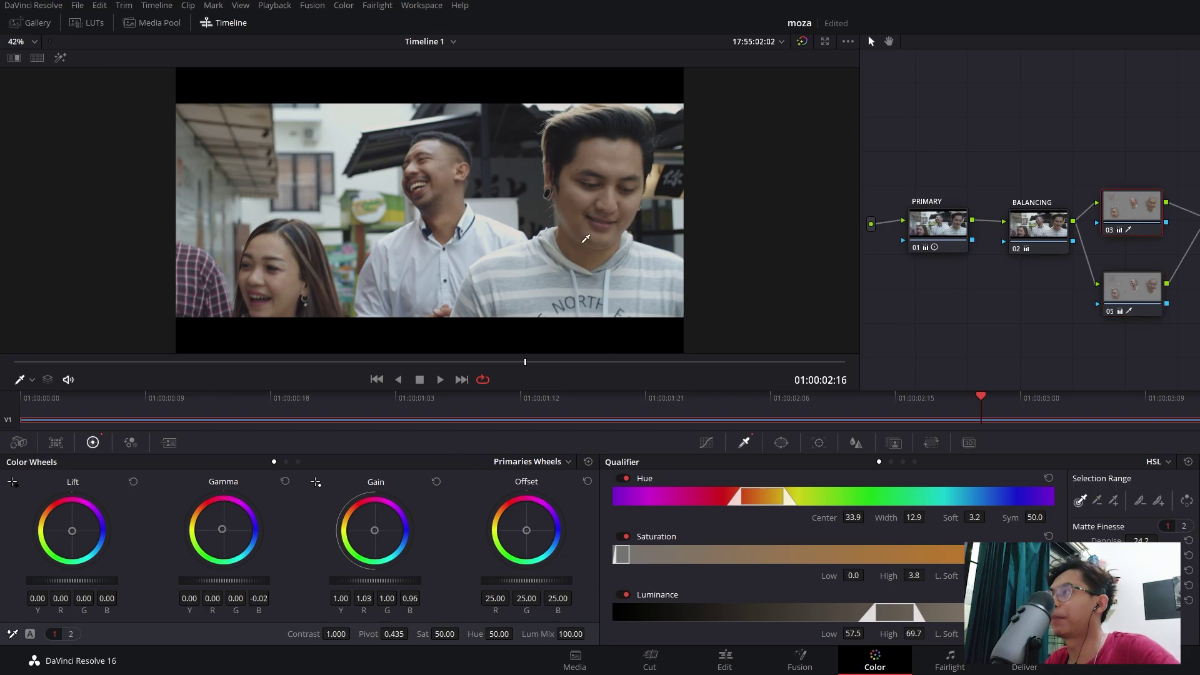
pyautogui.press('space')
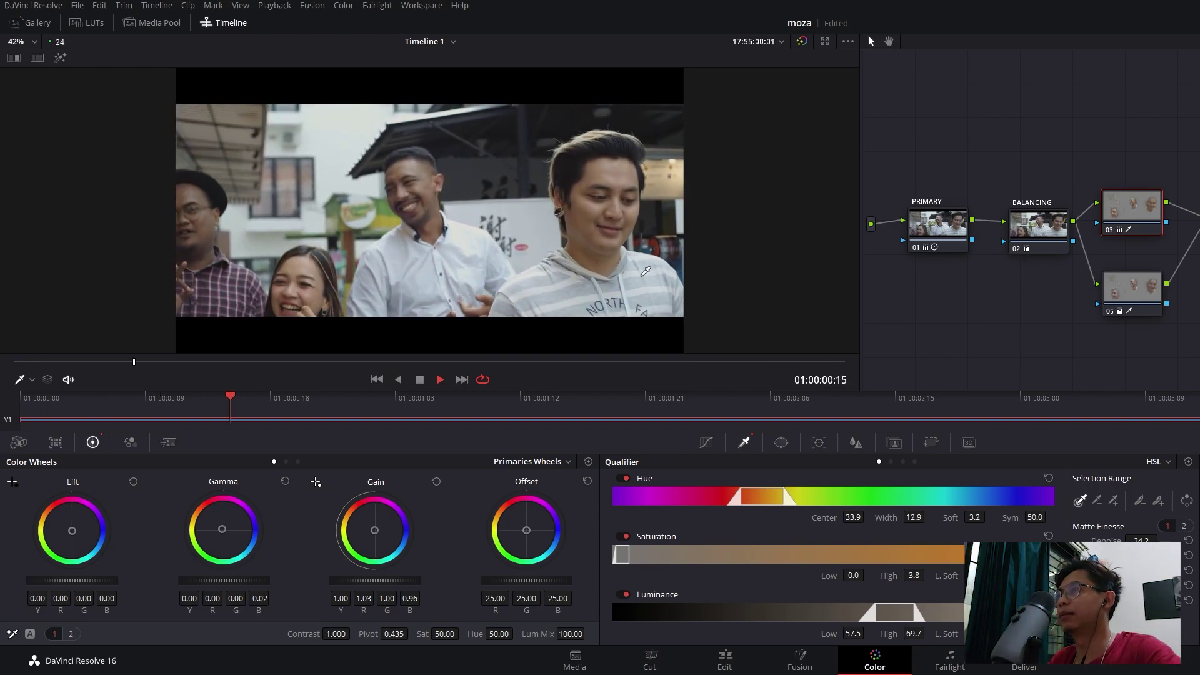
pyautogui.press('space')
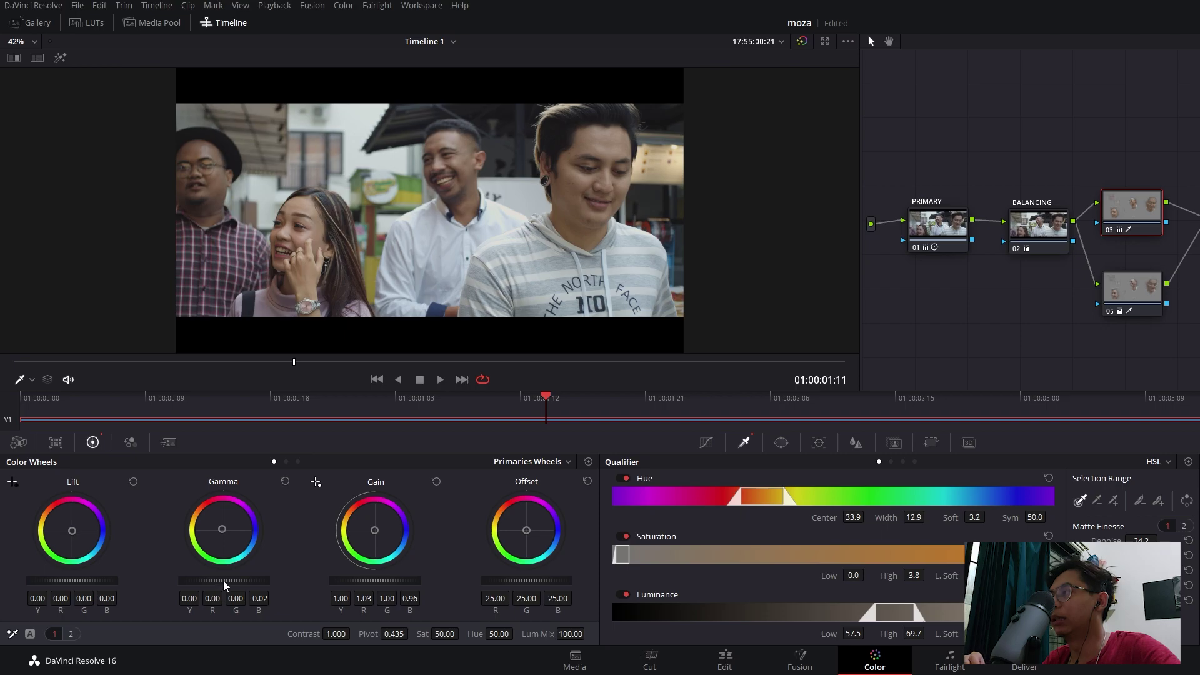
pyautogui.moveTo(226, 584); pyautogui.dragTo(227, 585)
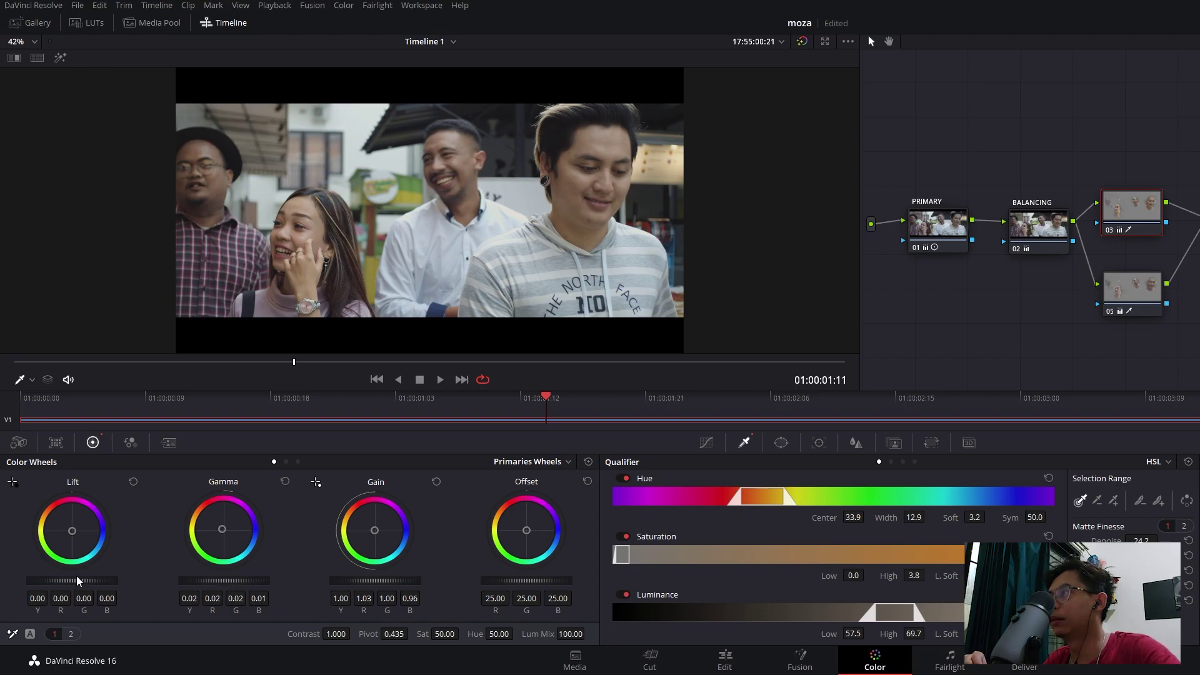
pyautogui.moveTo(77, 581); pyautogui.dragTo(77, 581)
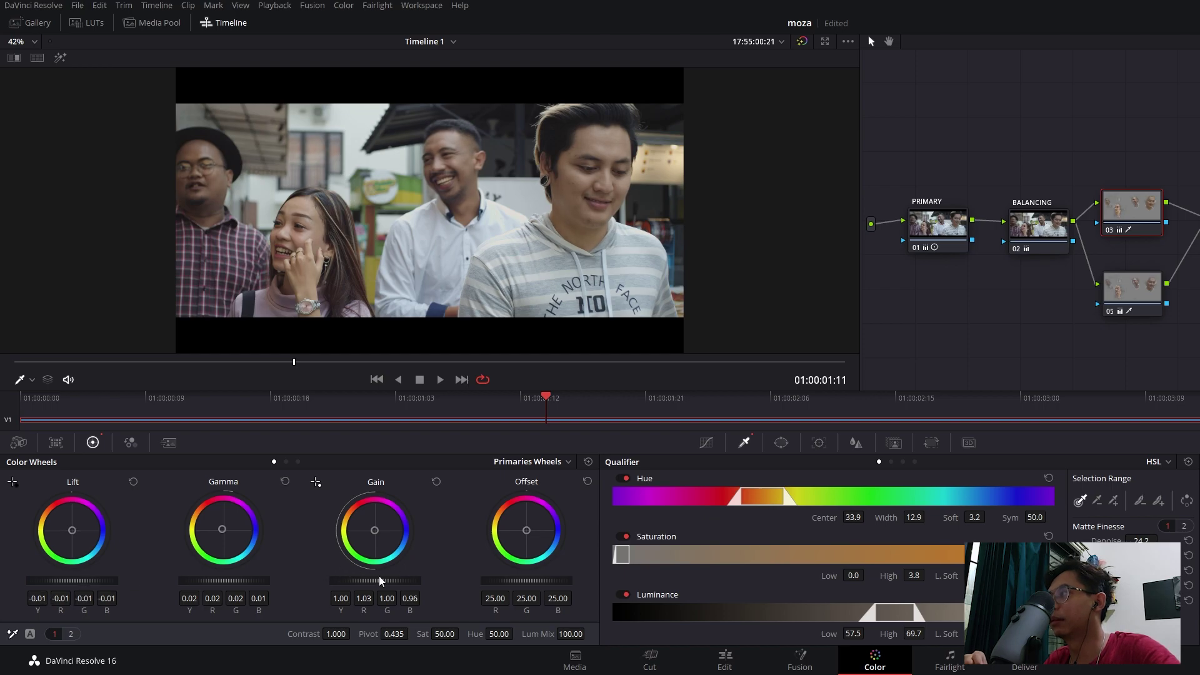
pyautogui.moveTo(379, 581); pyautogui.dragTo(380, 581)
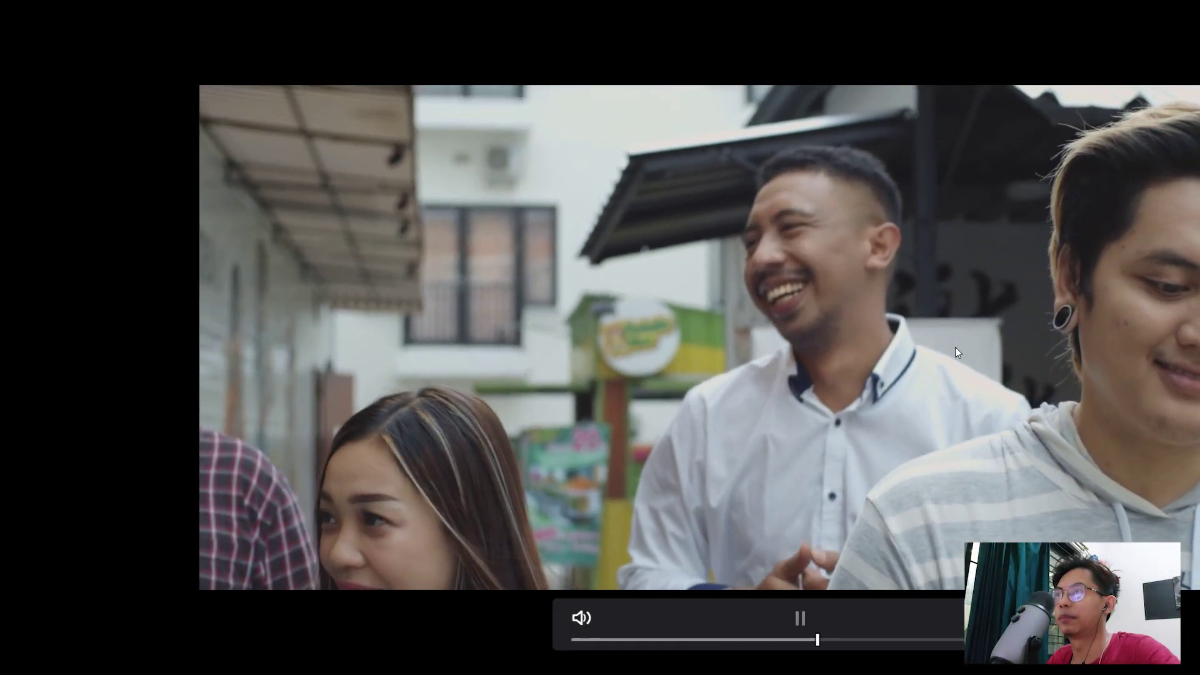
# - Check the full-screen playback and warm node 03's gamma to red 0.03, green 0.02 and blue -0.01
pyautogui.press('space')
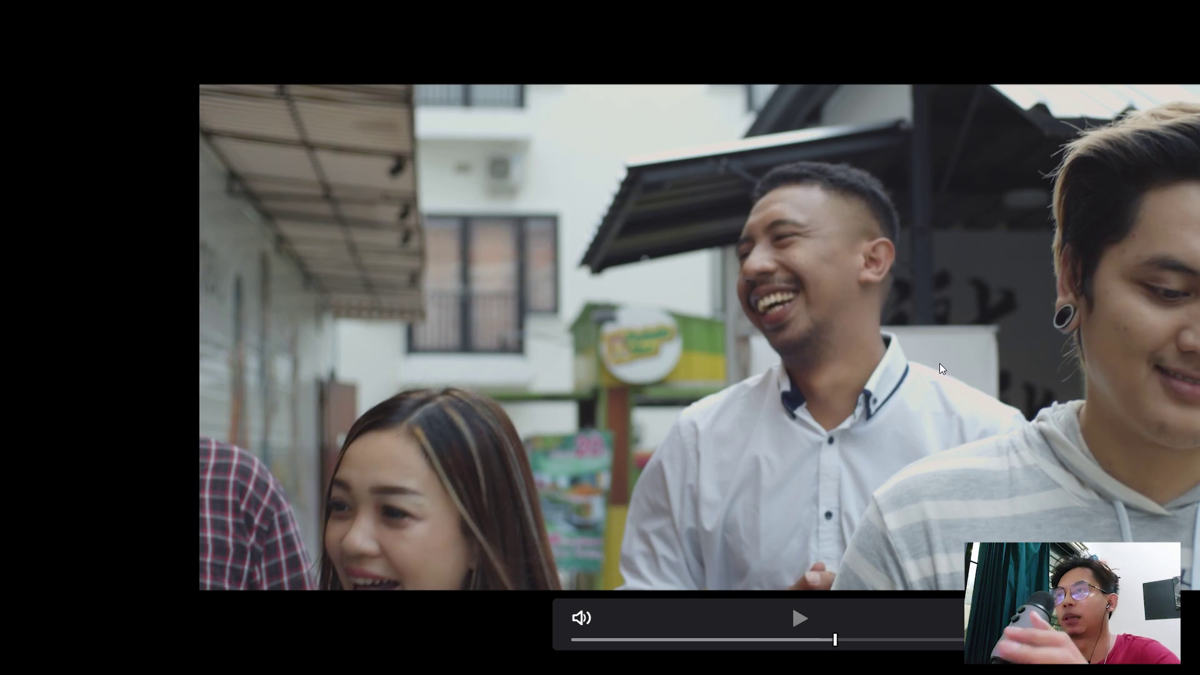
pyautogui.press('space')
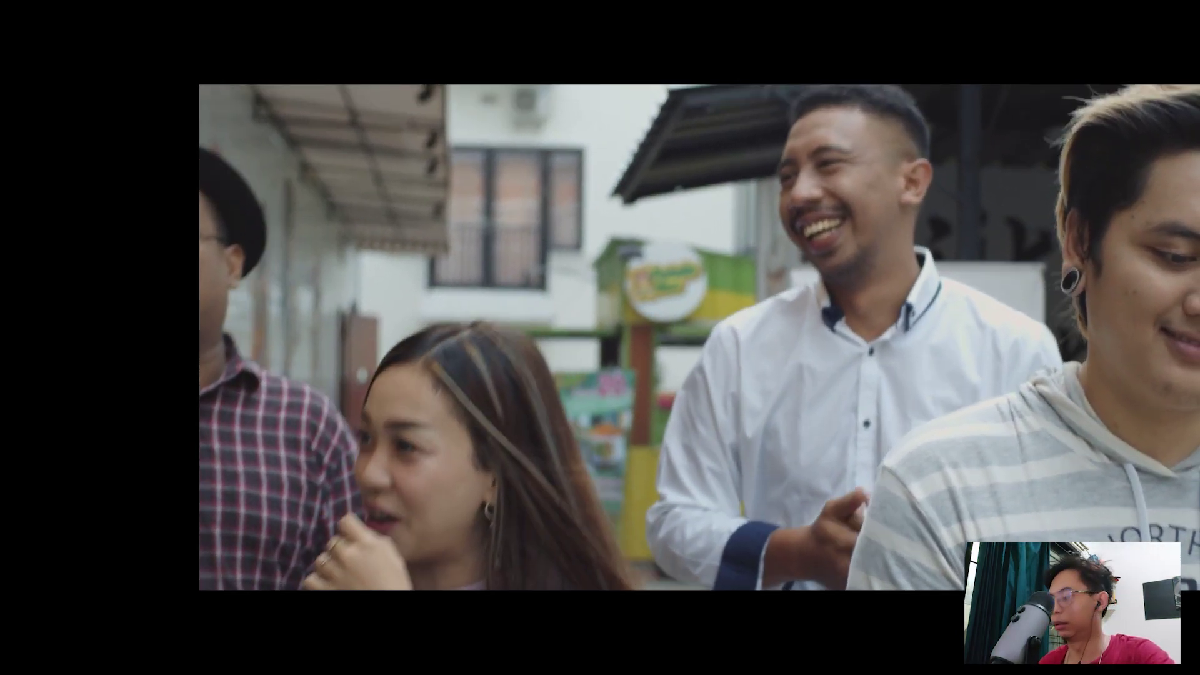
pyautogui.press('Escape')
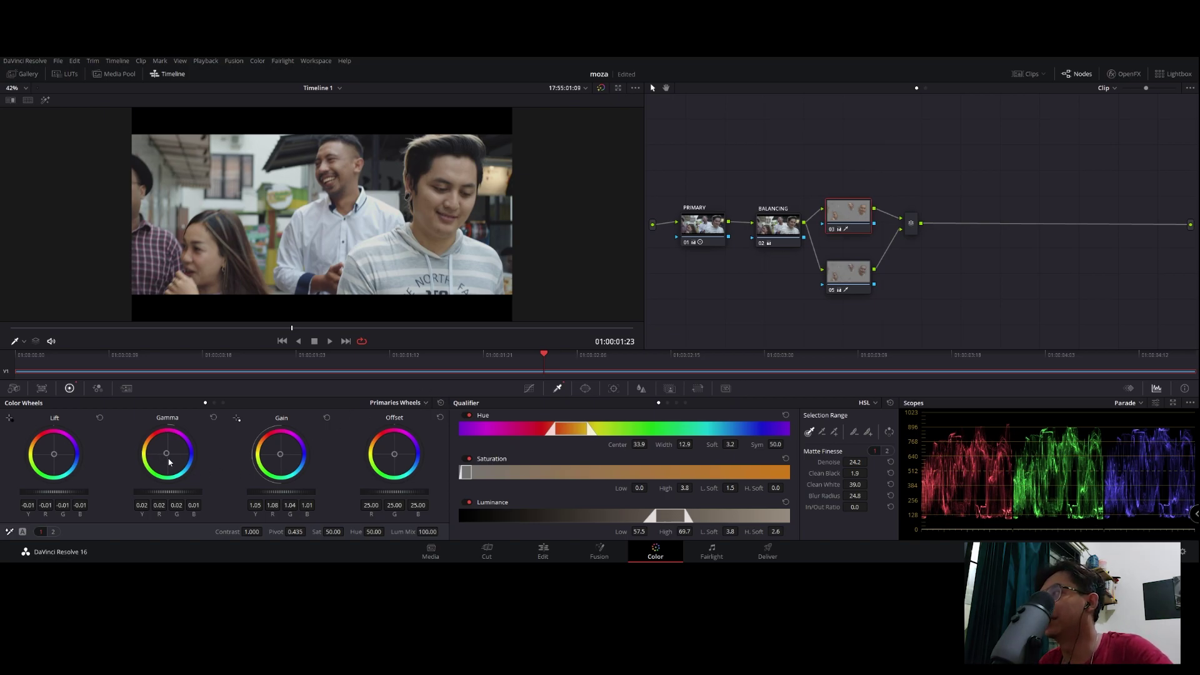
pyautogui.moveTo(167, 453); pyautogui.dragTo(165, 453)
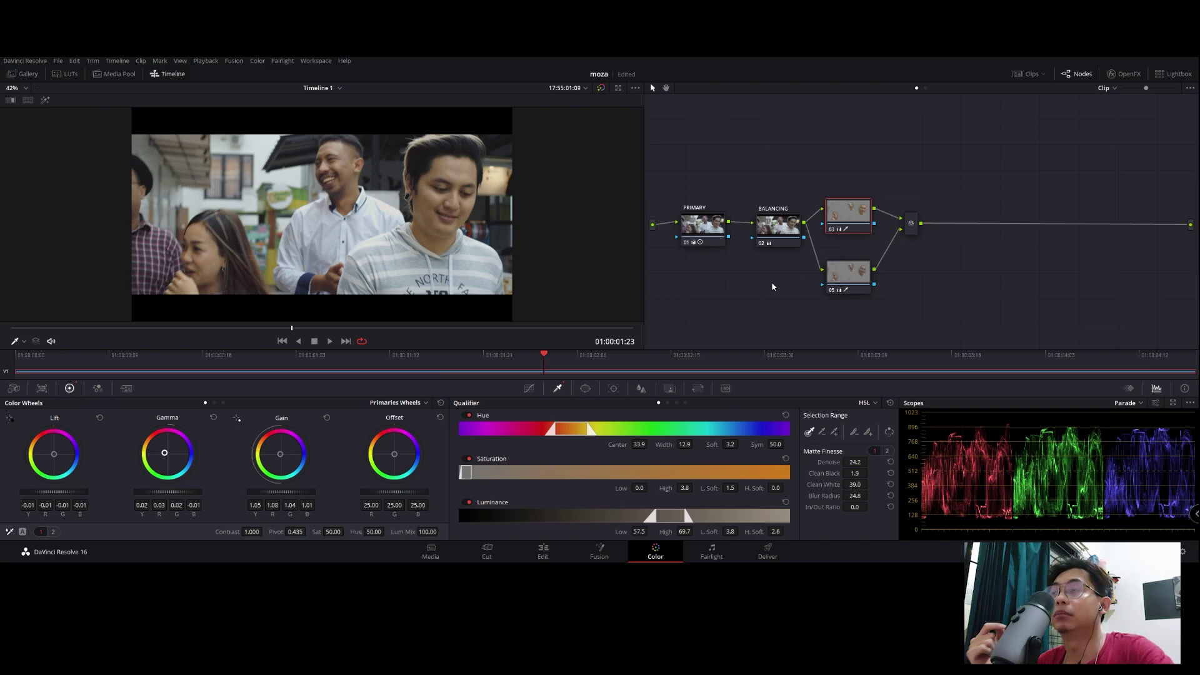
# - Look through the parallel mixer node's options, including morphing it into a layer mixer, and select node 05
pyautogui.click(911, 224)
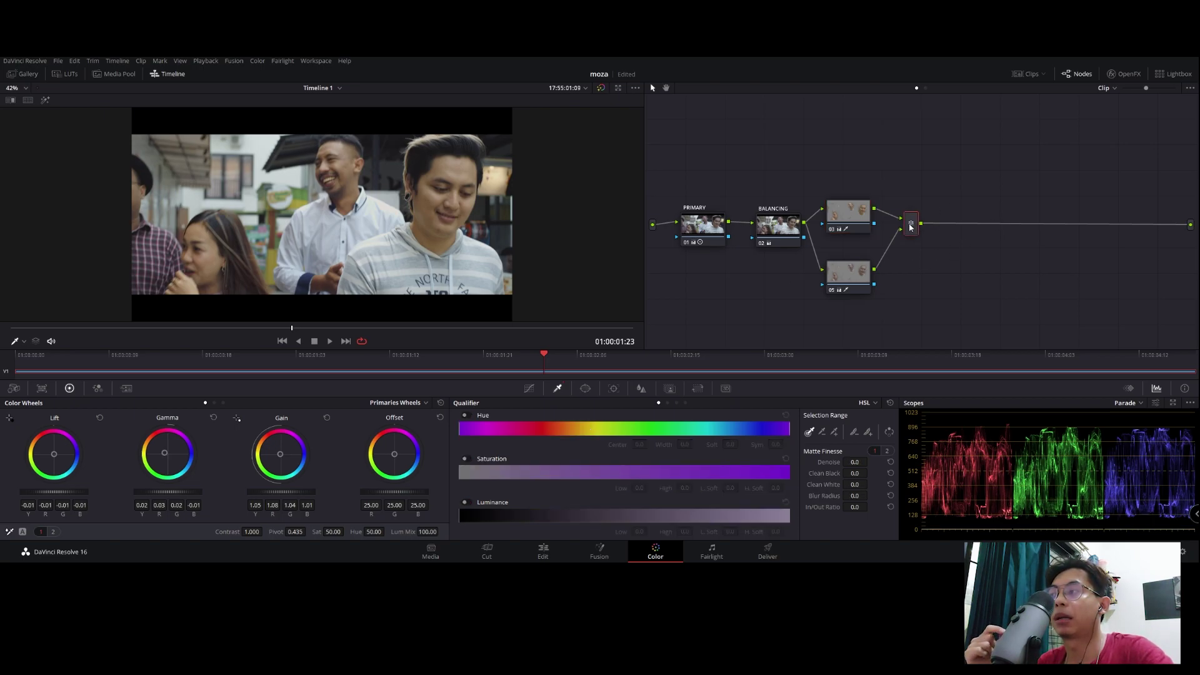
pyautogui.rightClick(910, 227)
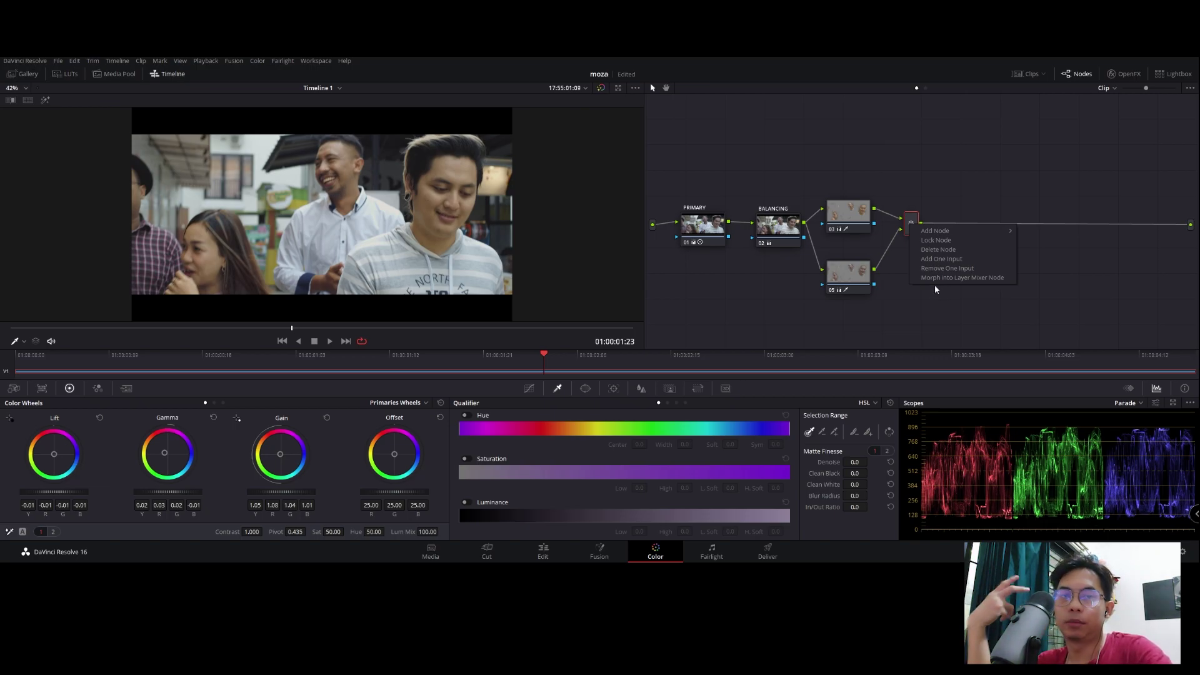
pyautogui.click(861, 276)
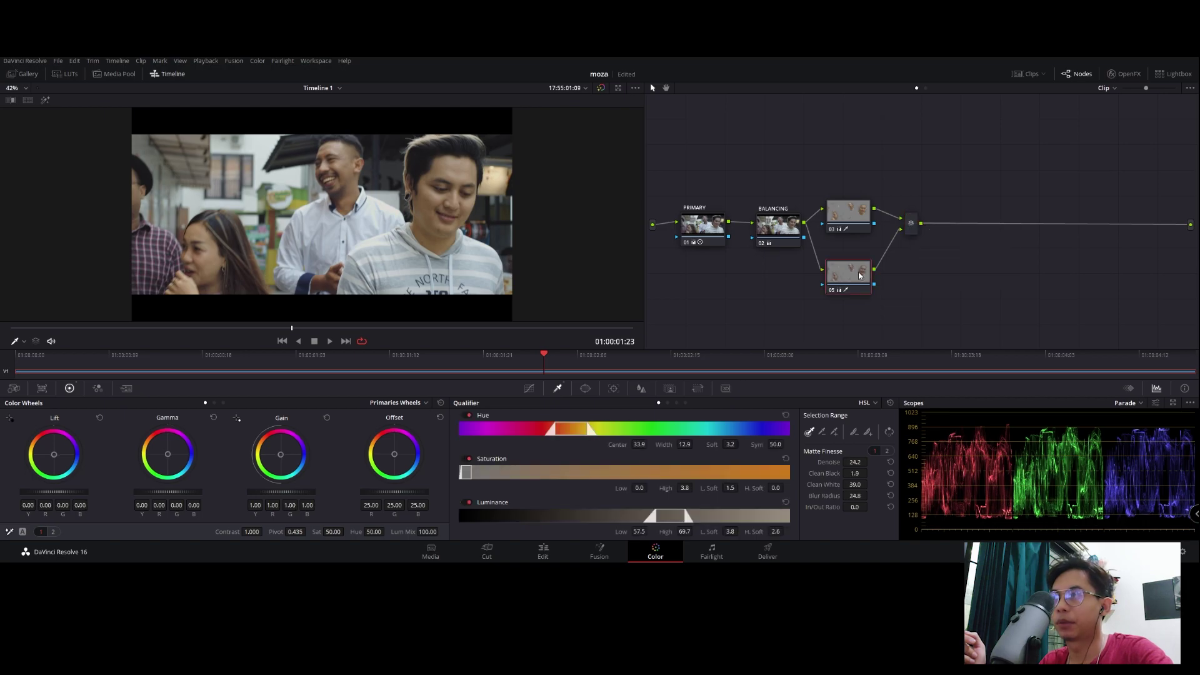
# - On node 03, lower the master gain to 1.01, ease gamma blue back to 0.00, and check the clip in playback
pyautogui.click(849, 219)
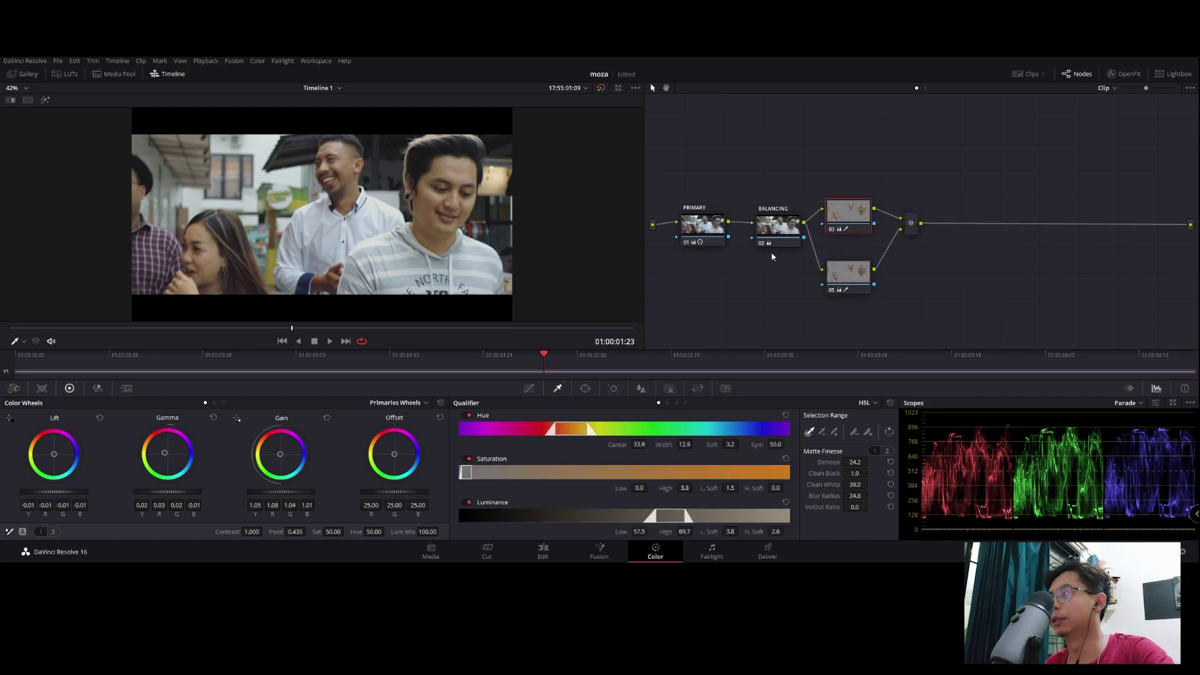
pyautogui.moveTo(289, 500); pyautogui.dragTo(284, 503)
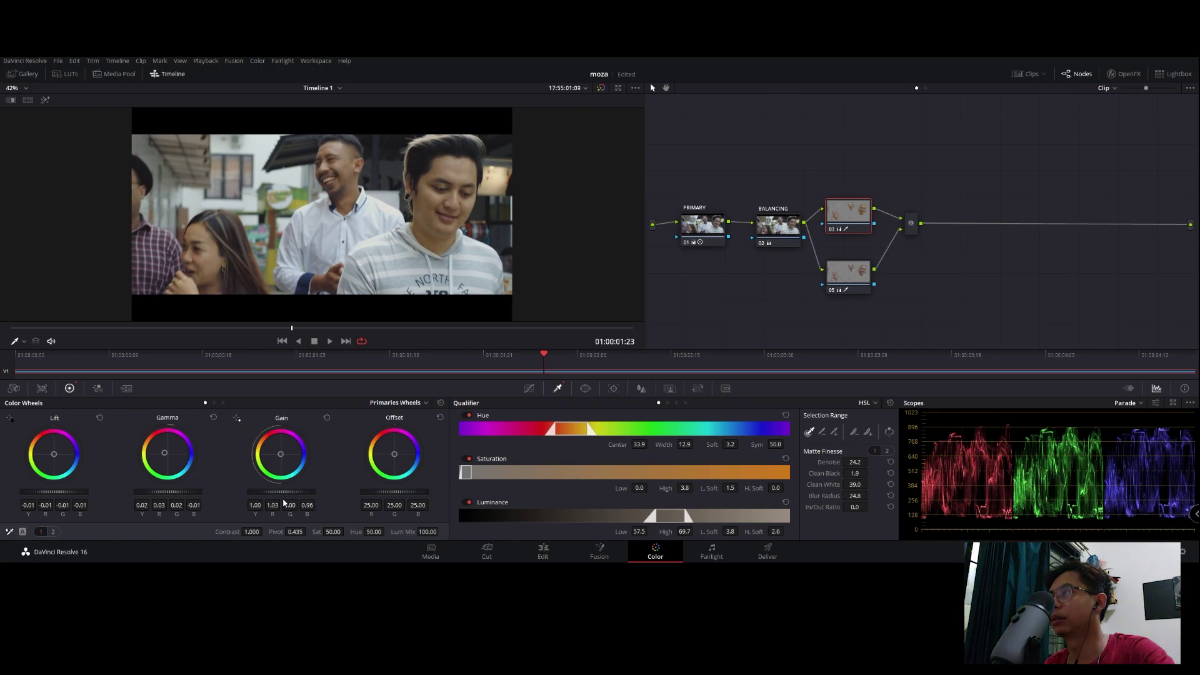
pyautogui.press('space')
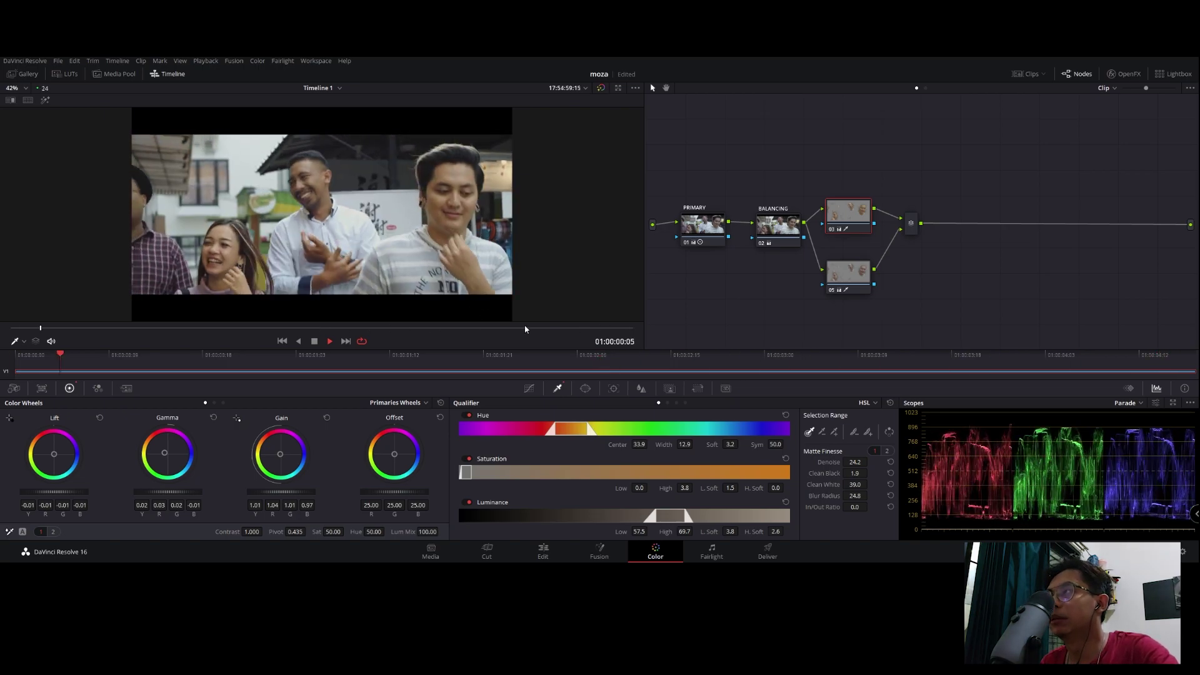
pyautogui.press('space')
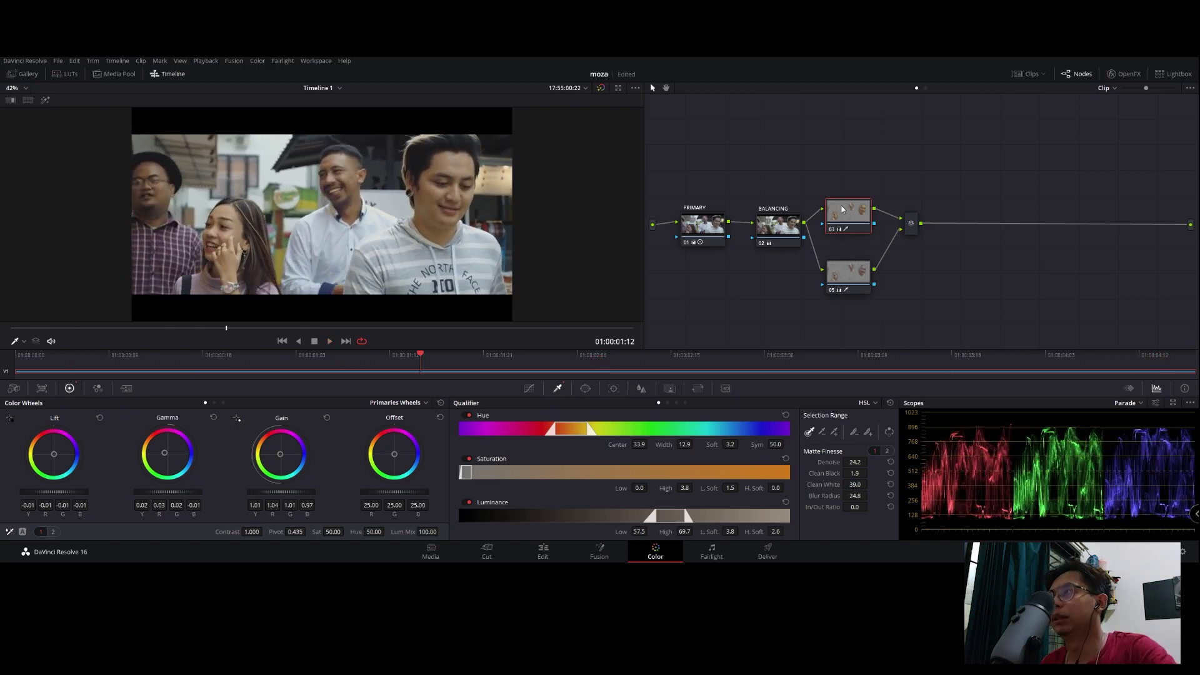
pyautogui.press('space')
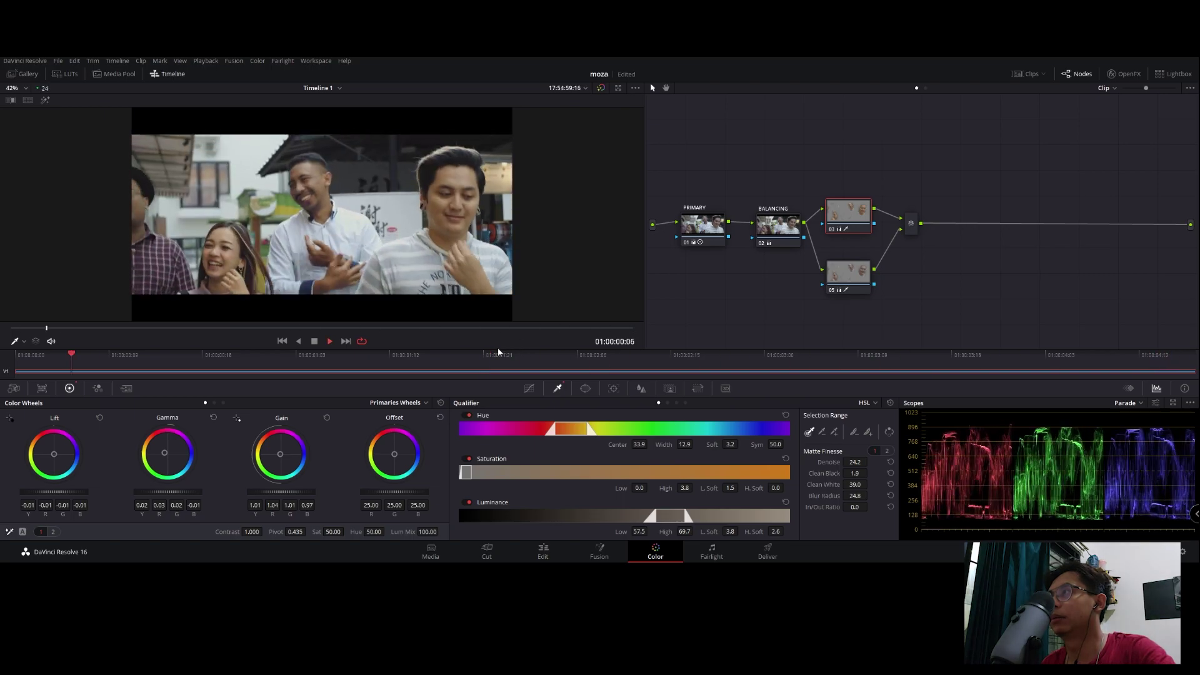
pyautogui.press('space')
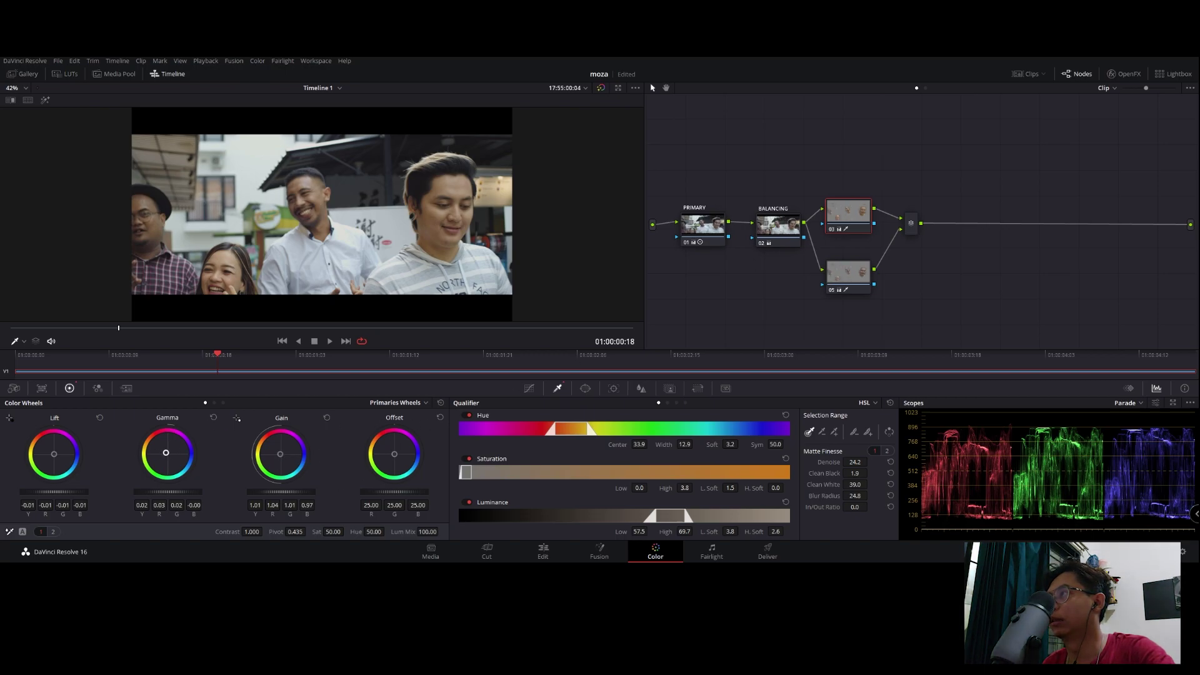
# - Cool node 05's gamma slightly to blue 0.01 and reselect node 03
pyautogui.click(848, 272)
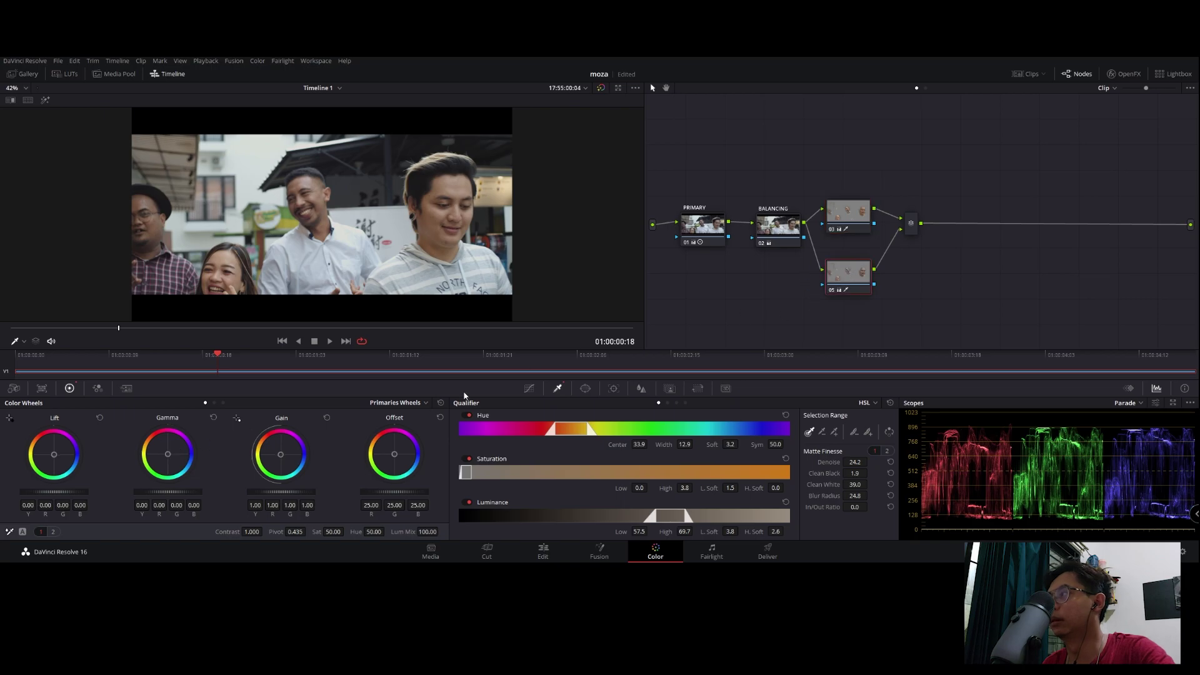
pyautogui.moveTo(168, 458); pyautogui.dragTo(167, 454)
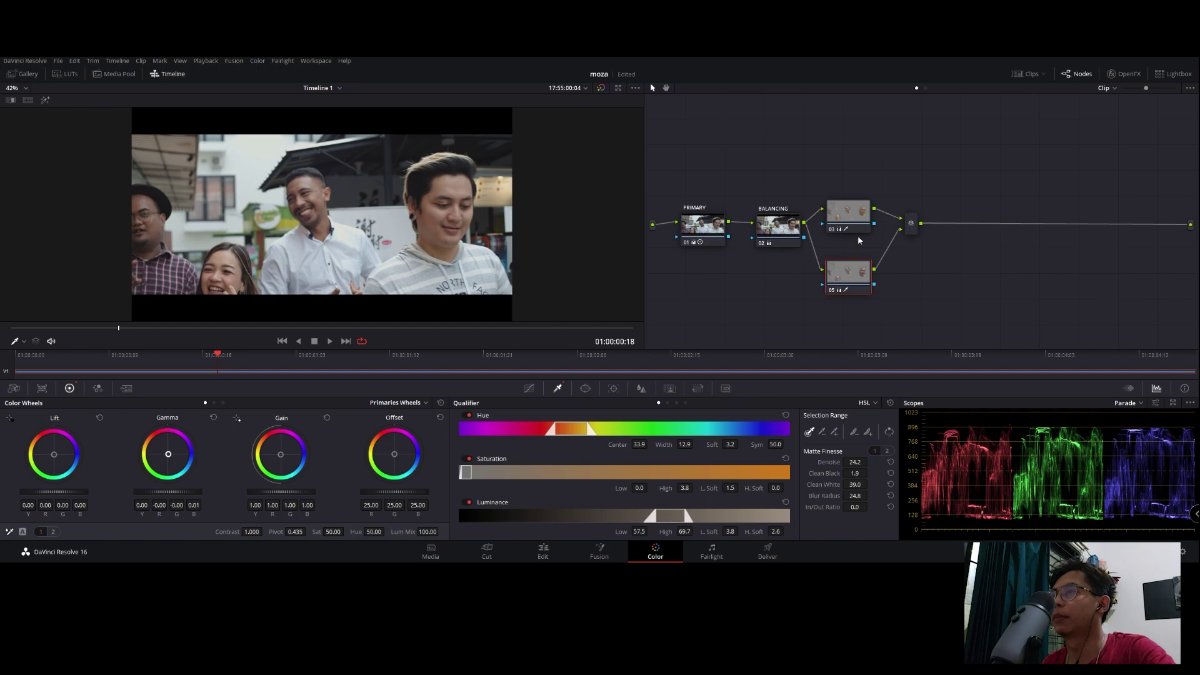
pyautogui.click(828, 210)
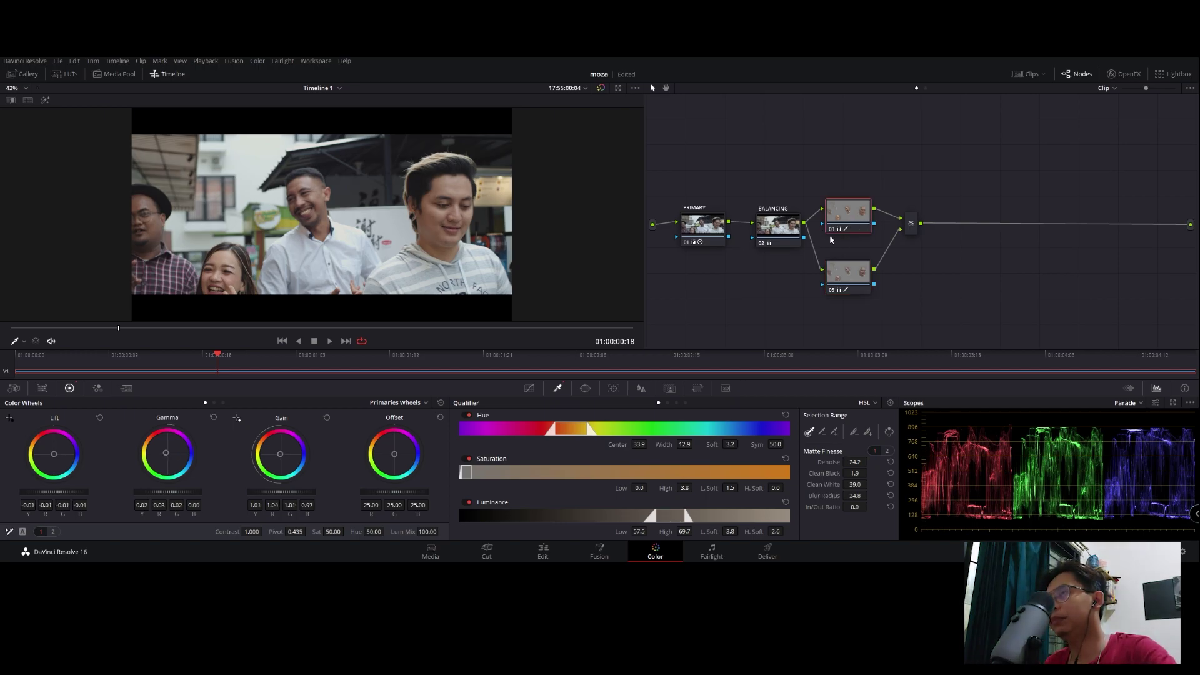
# - Add a serial node after the parallel mixer and label it GLOBAL ADJUSTMENT
pyautogui.click(911, 225)
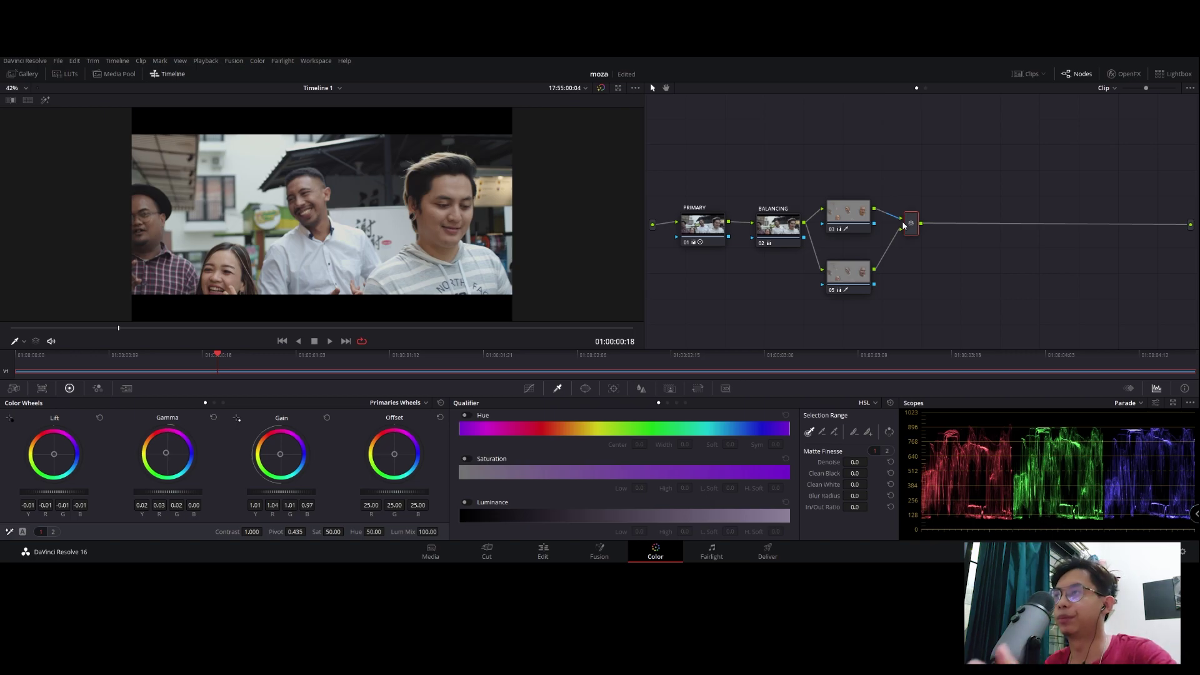
pyautogui.hotkey('alt', 's')
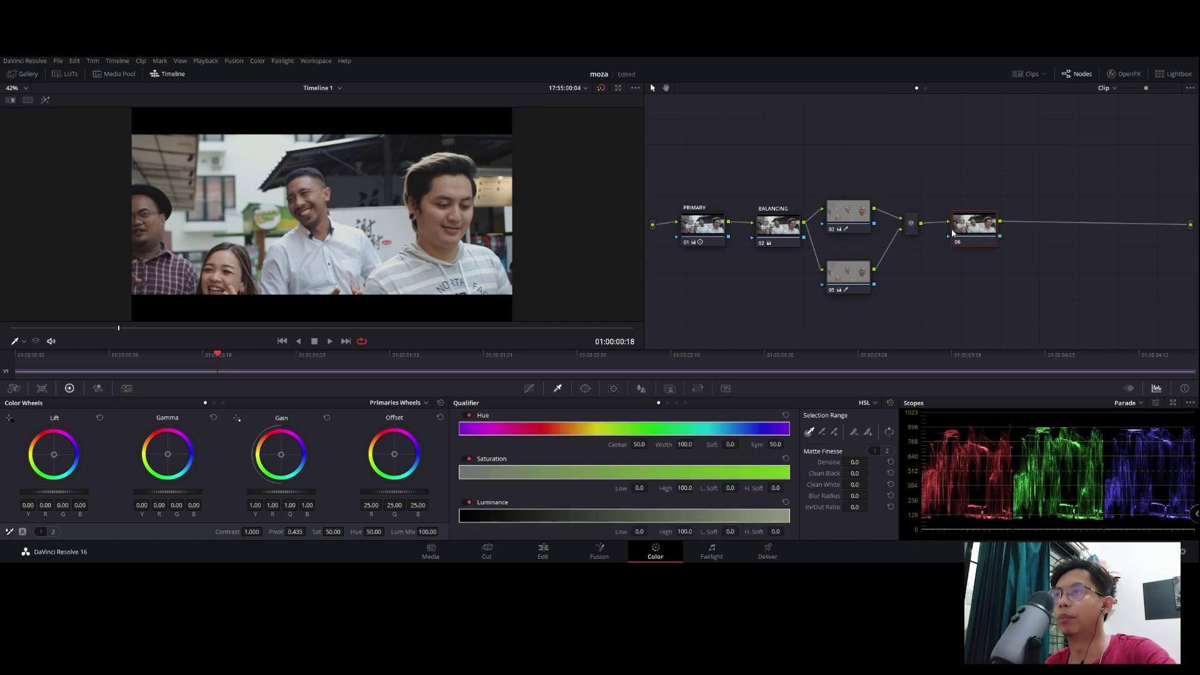
pyautogui.rightClick(983, 235)
pyautogui.click(1001, 241)
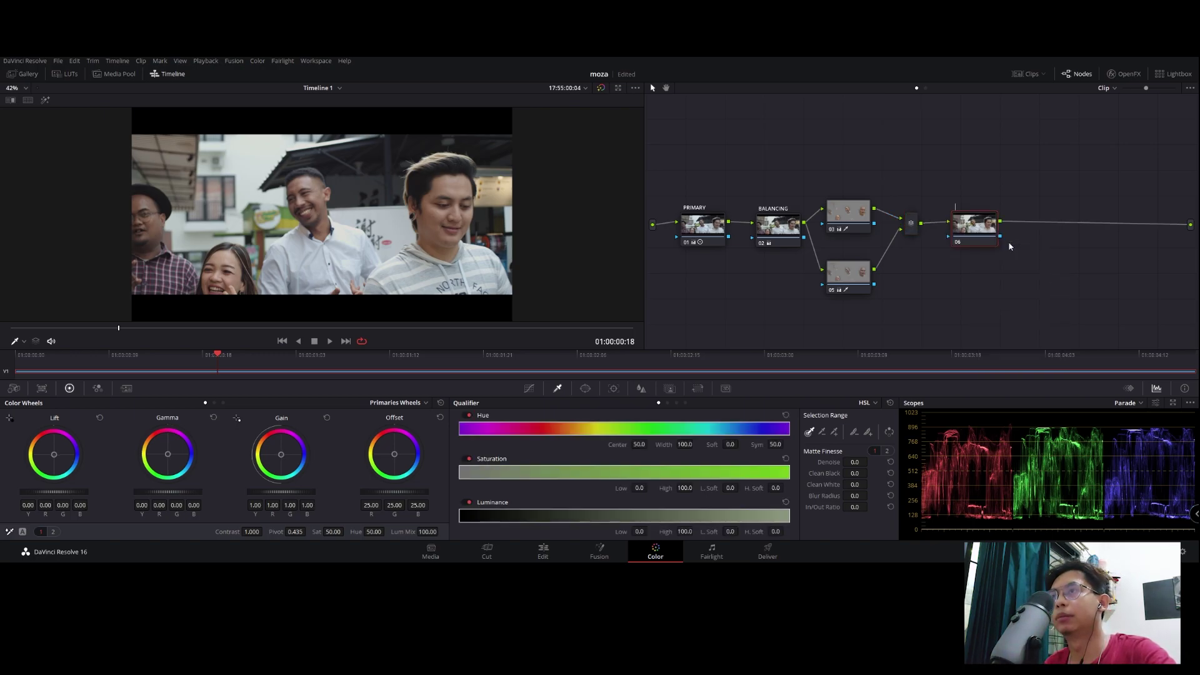
pyautogui.write('GLO')
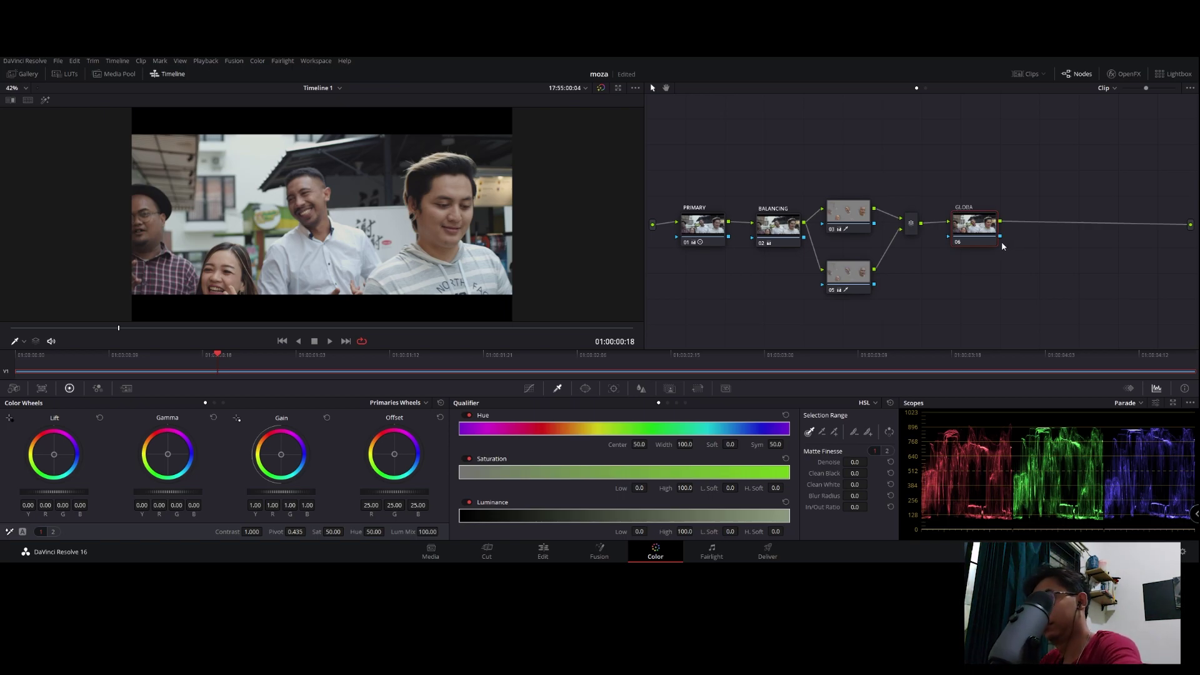
pyautogui.write('BAL ADJUSTM')
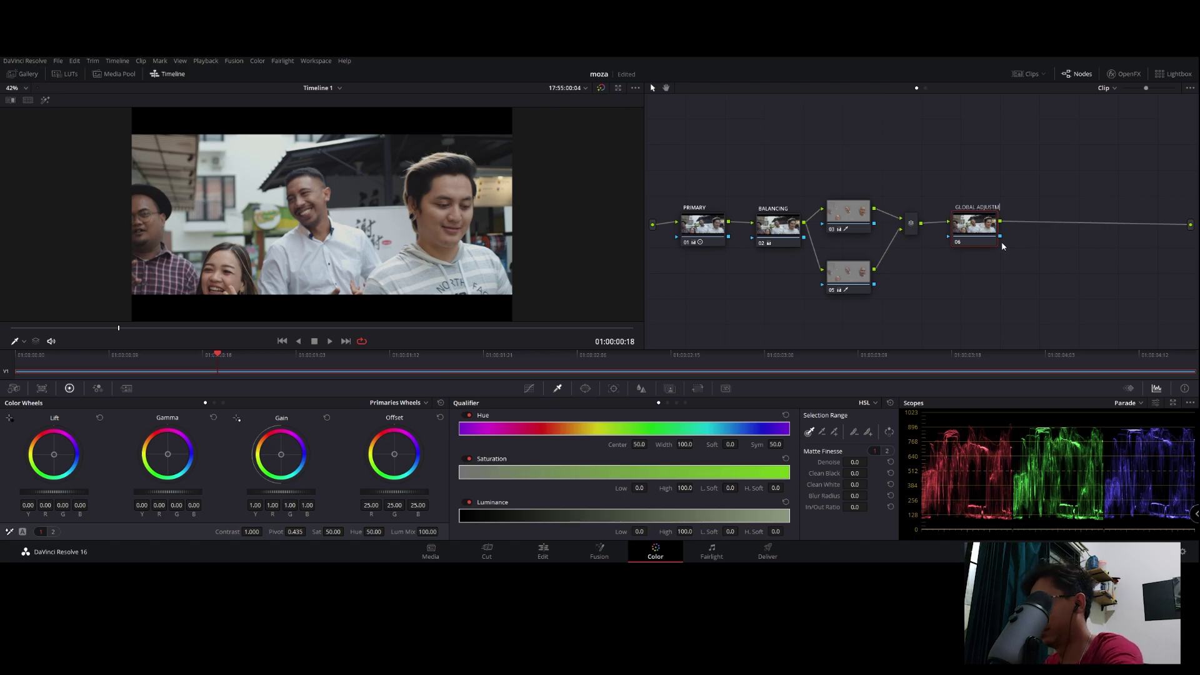
pyautogui.write('ENT')
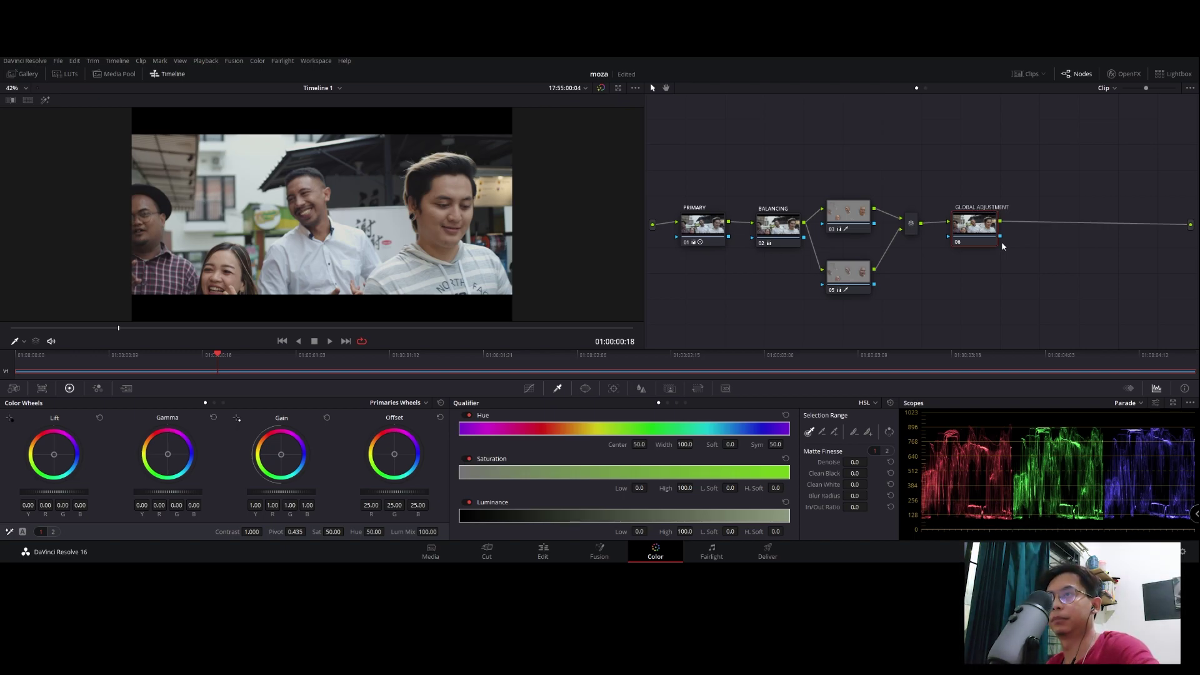
pyautogui.press('Return')
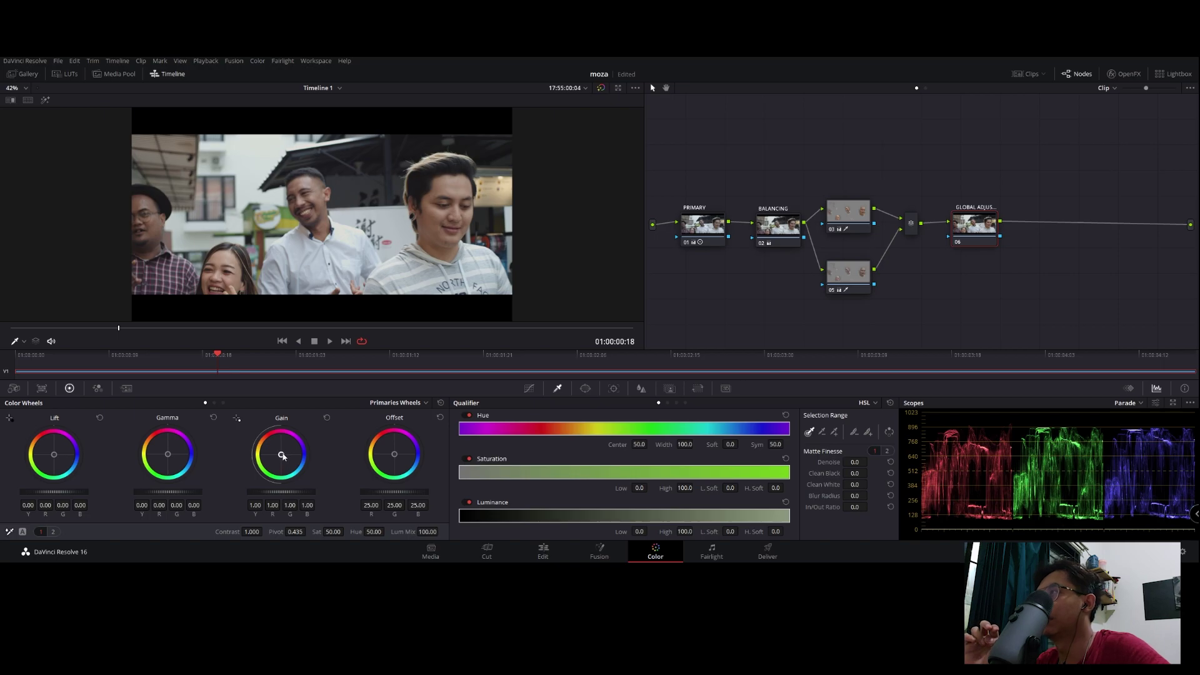
# - Tint the GLOBAL ADJUSTMENT node's gain to red 0.98, green 1.01 and blue 0.91, and play the clip to check it
pyautogui.moveTo(283, 456); pyautogui.dragTo(283, 458)
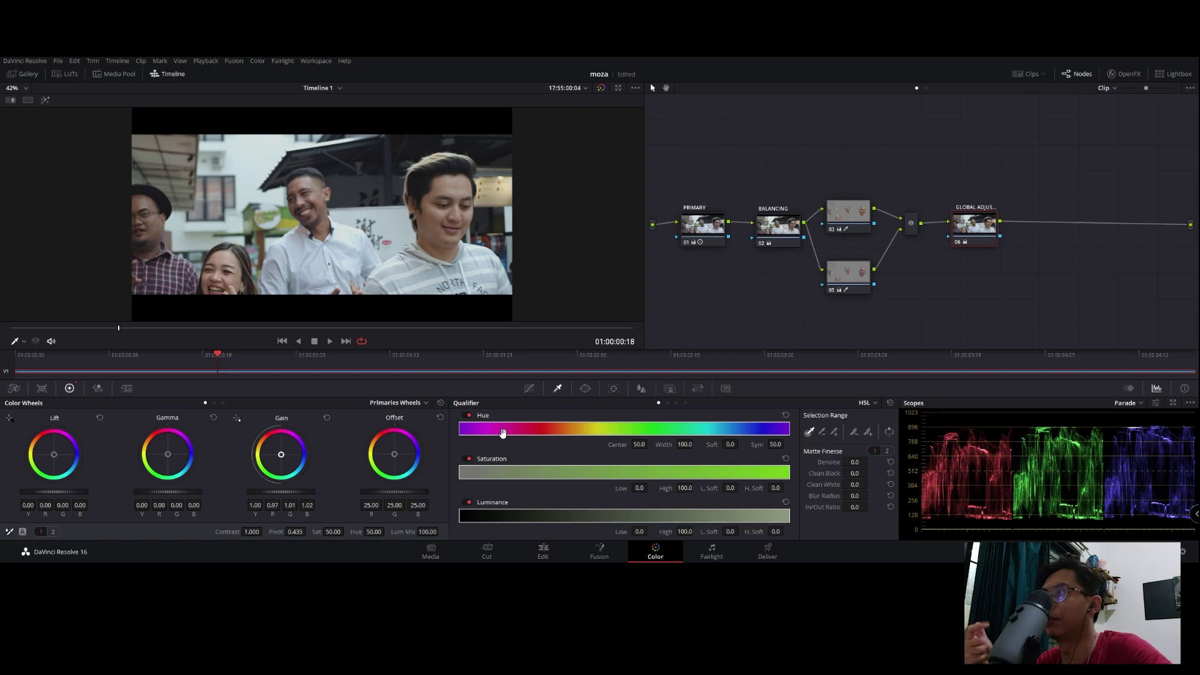
pyautogui.click(856, 214)
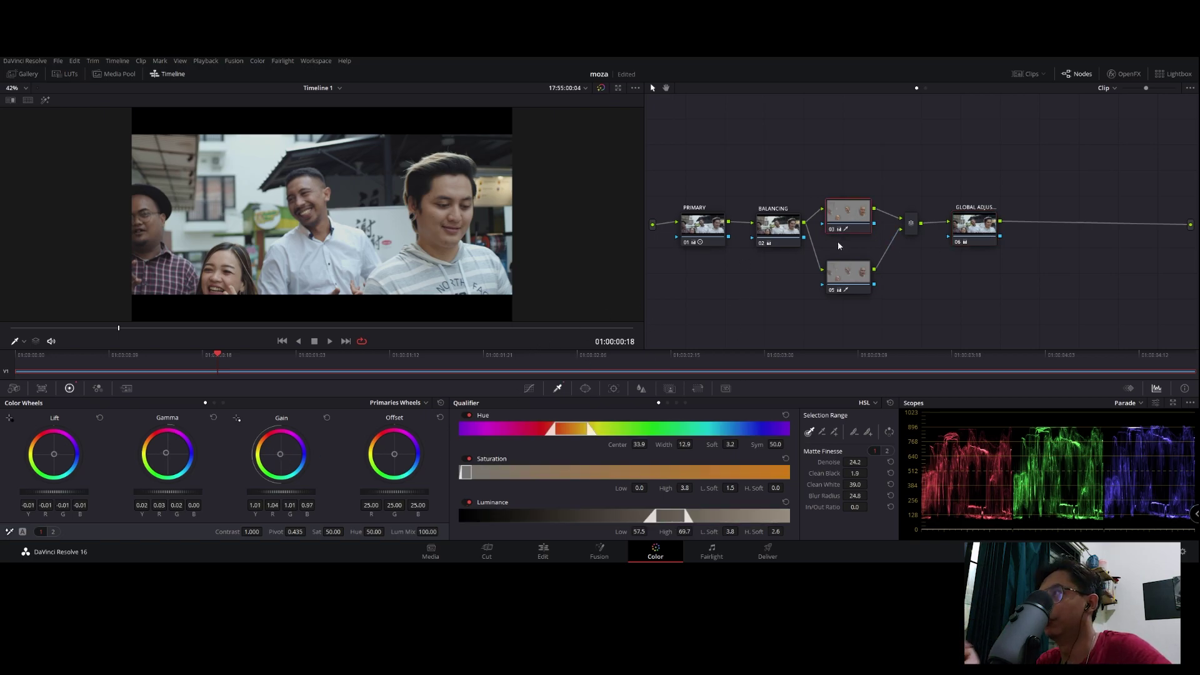
pyautogui.click(975, 227)
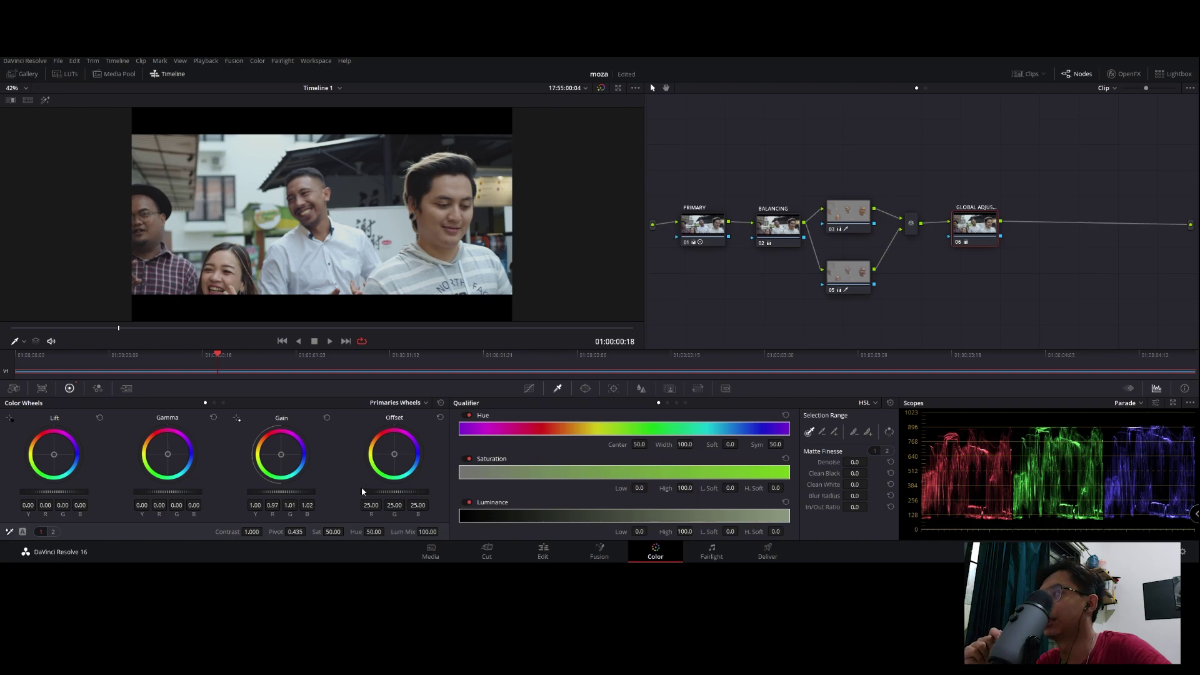
pyautogui.moveTo(281, 454); pyautogui.dragTo(282, 455)
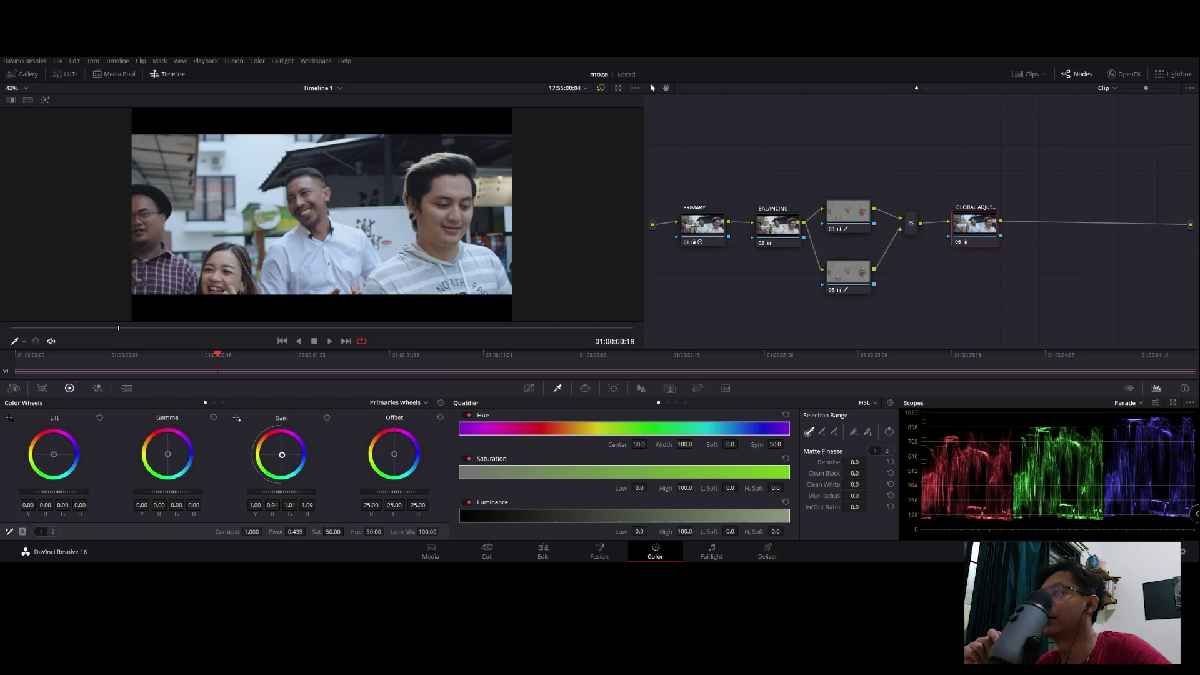
pyautogui.moveTo(282, 455); pyautogui.dragTo(281, 454)
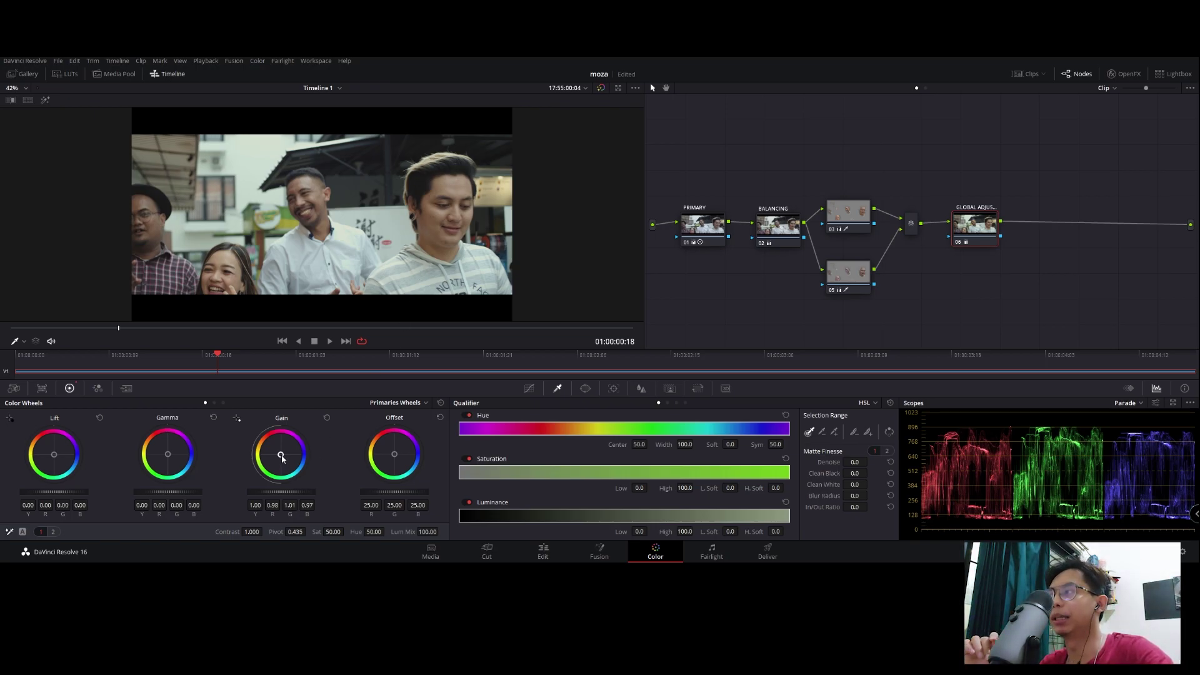
pyautogui.moveTo(281, 454); pyautogui.dragTo(279, 454)
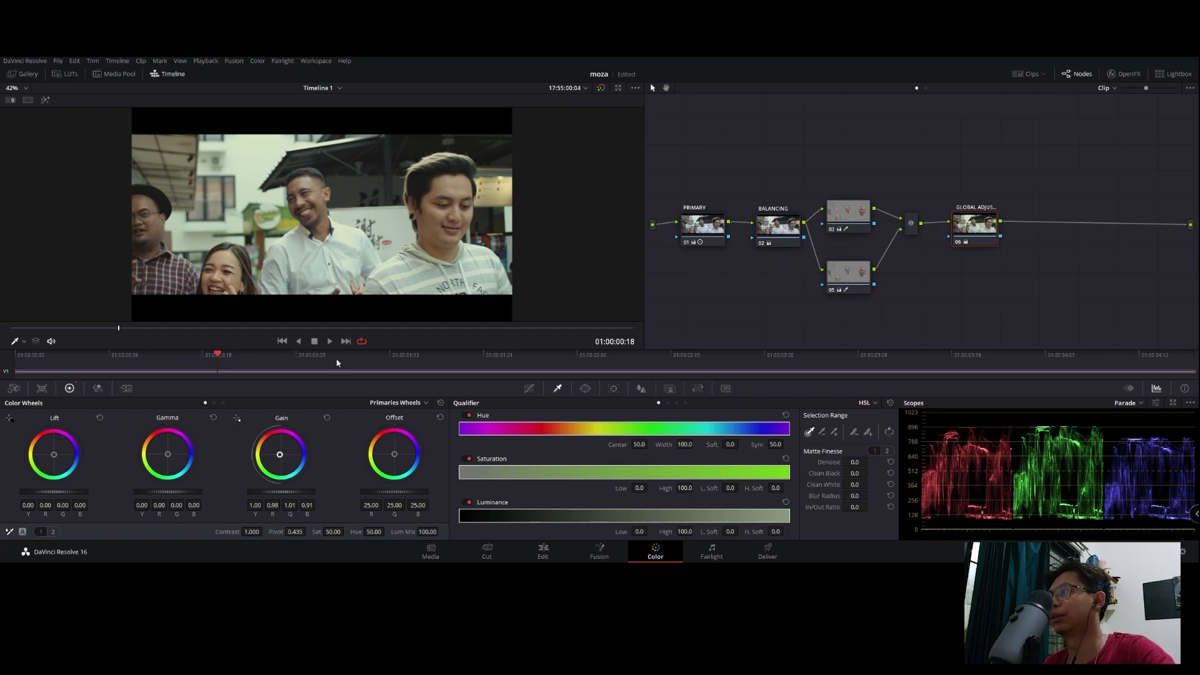
pyautogui.press('space')
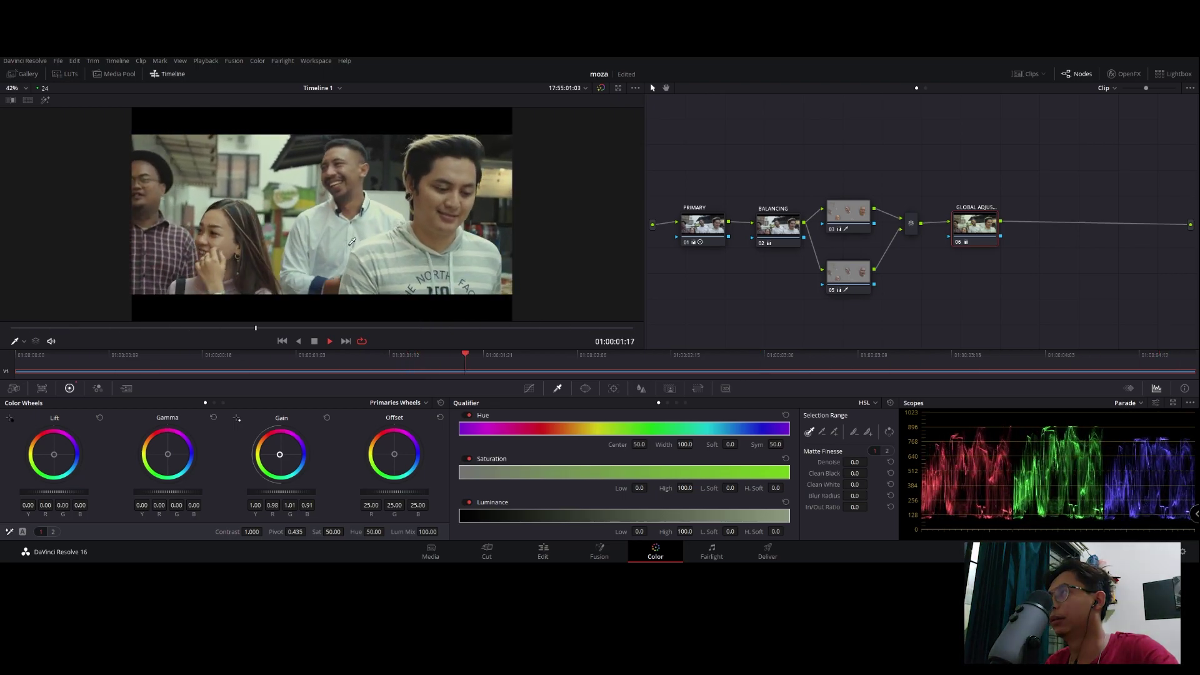
# - Lower the BALANCING node's master gain to 0.90 and review the clip in full-screen playback
pyautogui.click(779, 228)
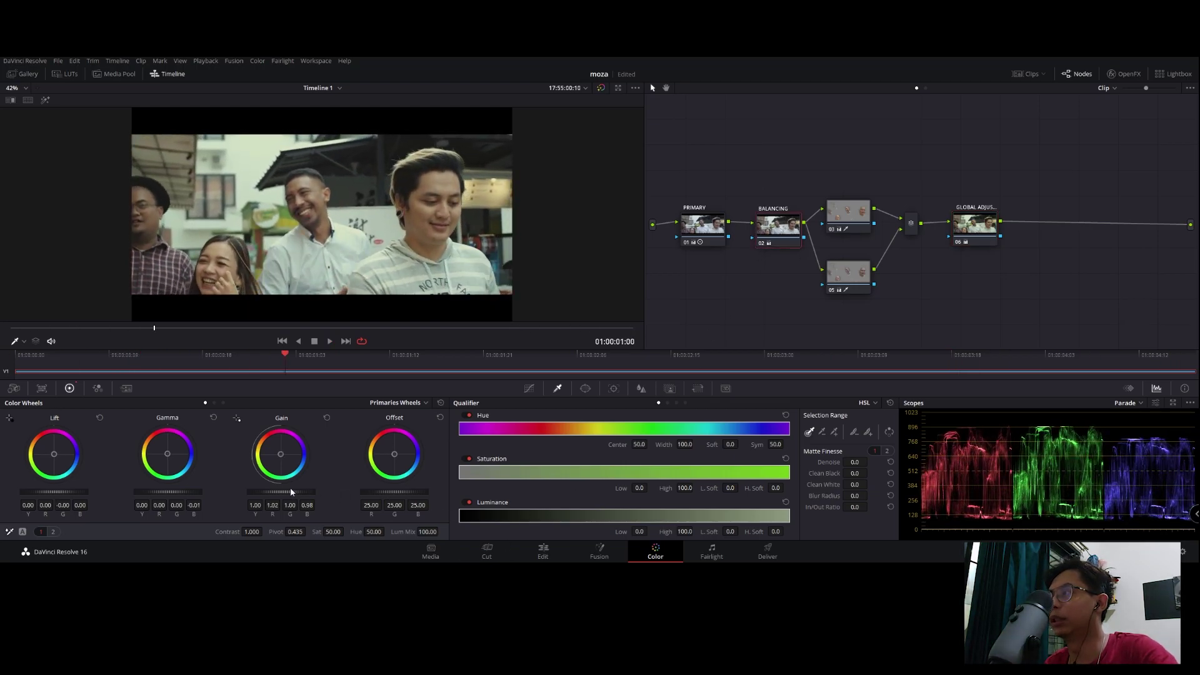
pyautogui.scroll(-8, 290, 496)
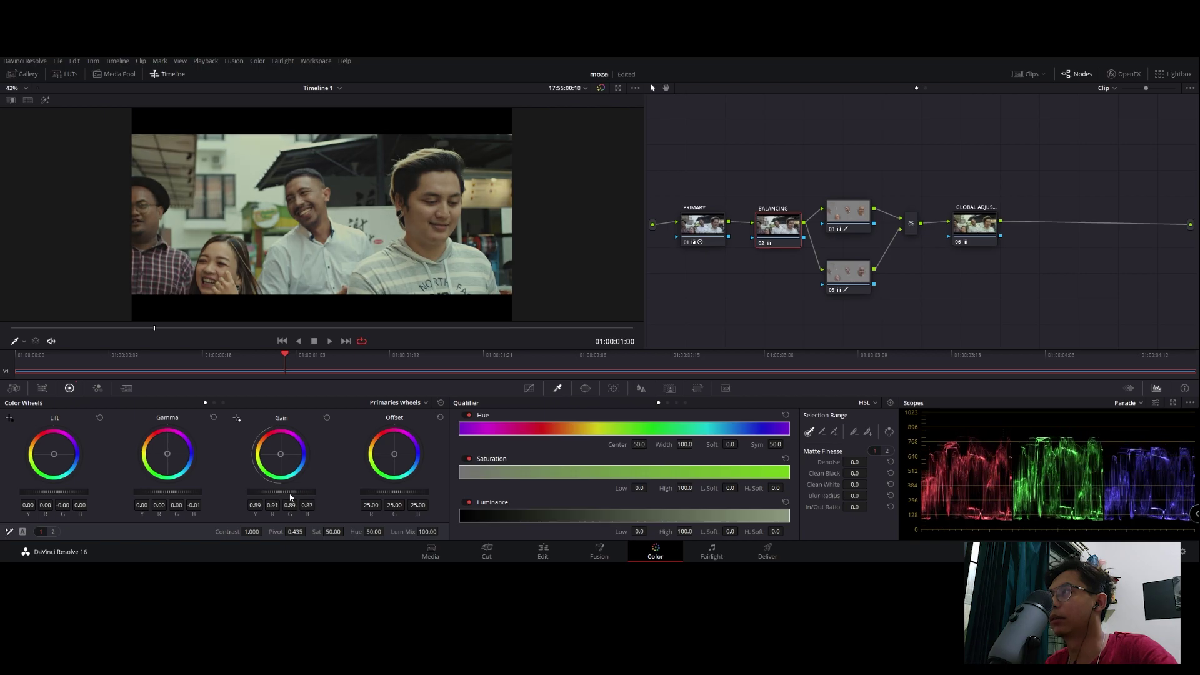
pyautogui.scroll(-4, 290, 497)
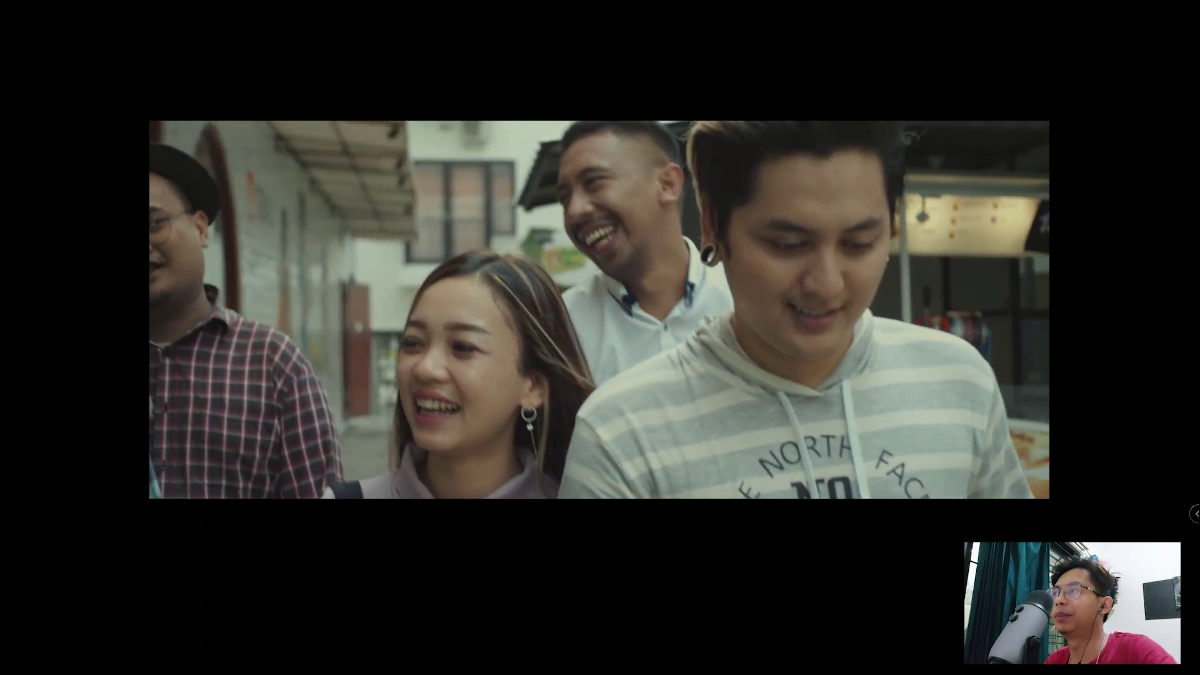
pyautogui.press('Escape')
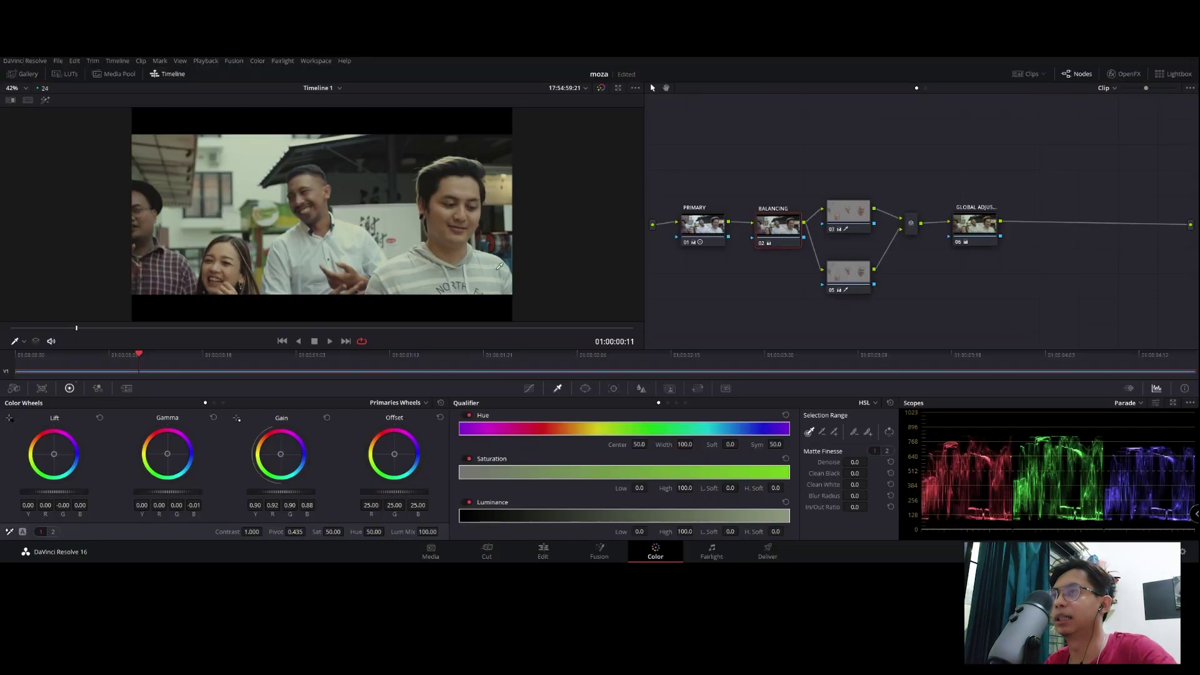
# - Add a serial node after GLOBAL ADJUSTMENT and place it below the PRIMARY node
pyautogui.click(981, 228)
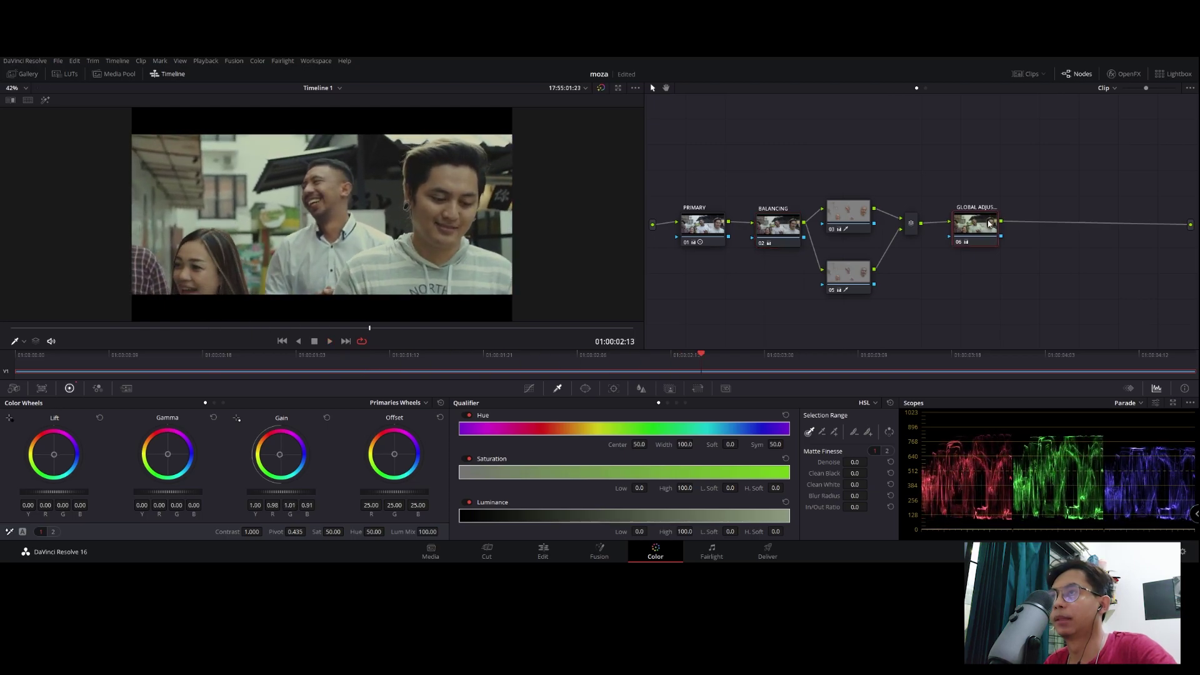
pyautogui.moveTo(990, 223); pyautogui.dragTo(975, 226)
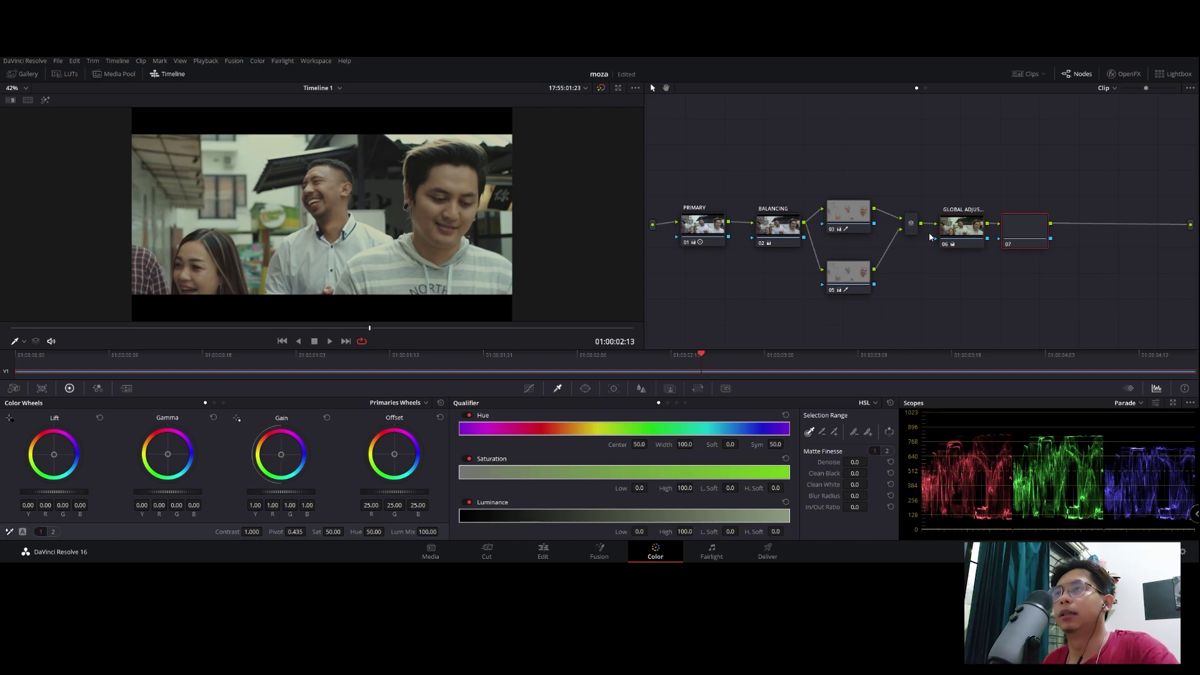
pyautogui.moveTo(1013, 242); pyautogui.dragTo(989, 284)
pyautogui.moveTo(837, 320); pyautogui.dragTo(717, 318)
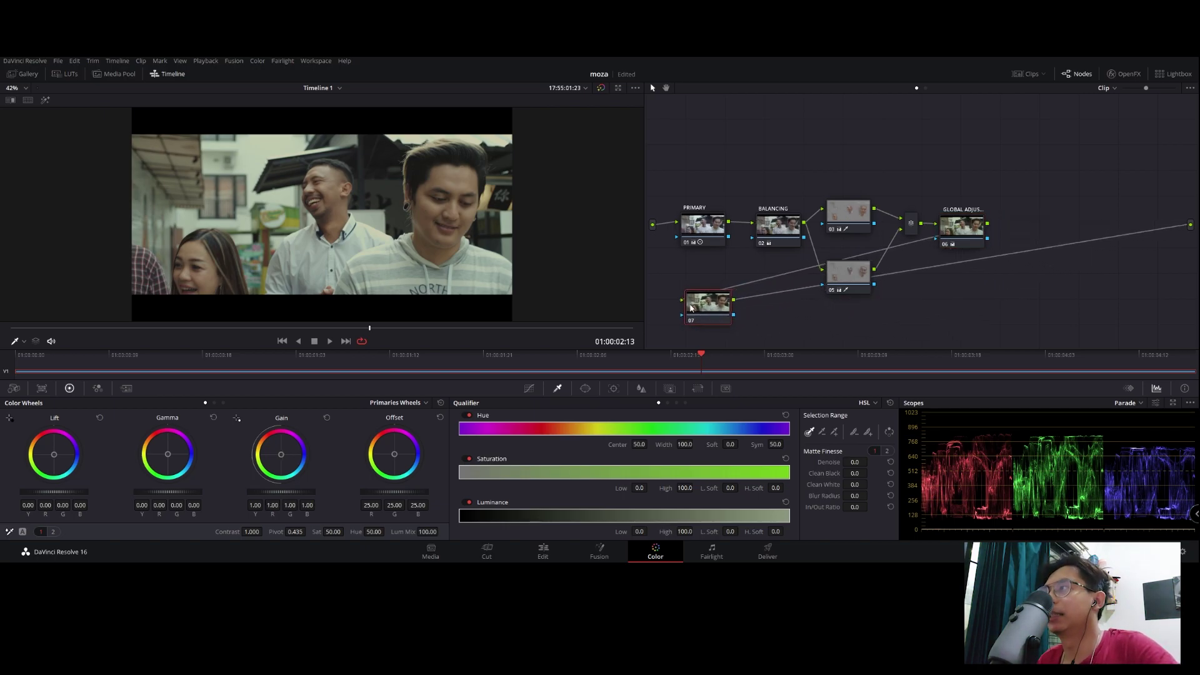
# - Sharpen node 07 by setting the linked blur radius to 0.46 and check the result full screen
pyautogui.click(639, 391)
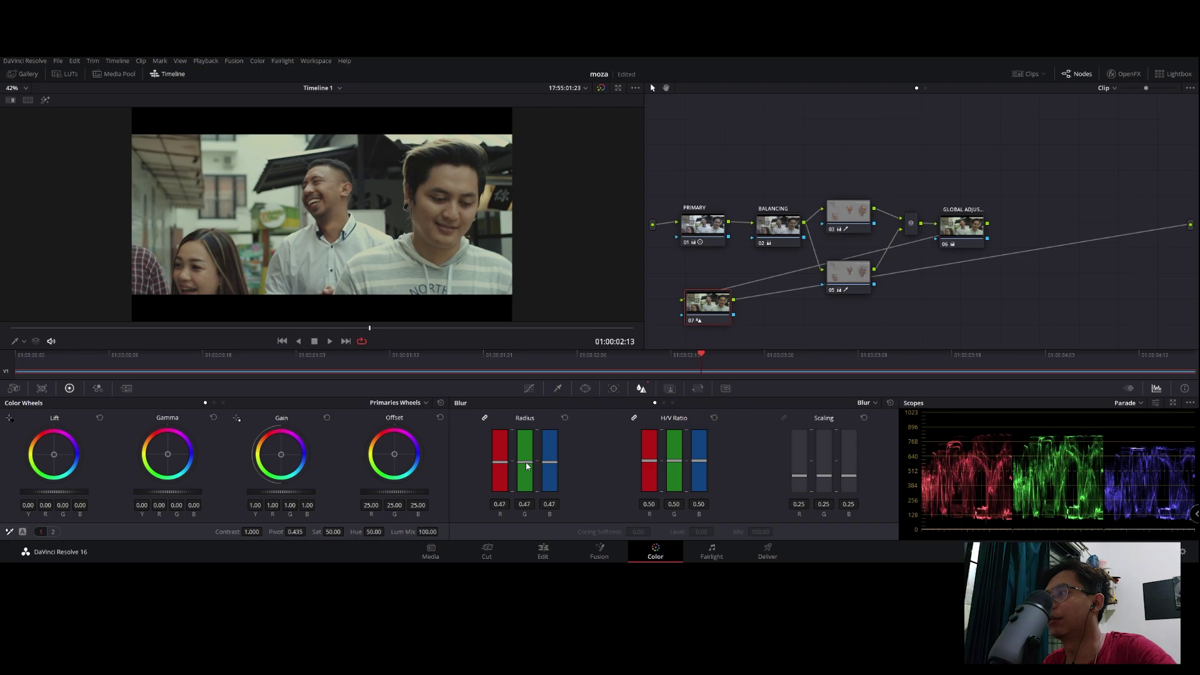
pyautogui.moveTo(526, 448); pyautogui.dragTo(527, 447)
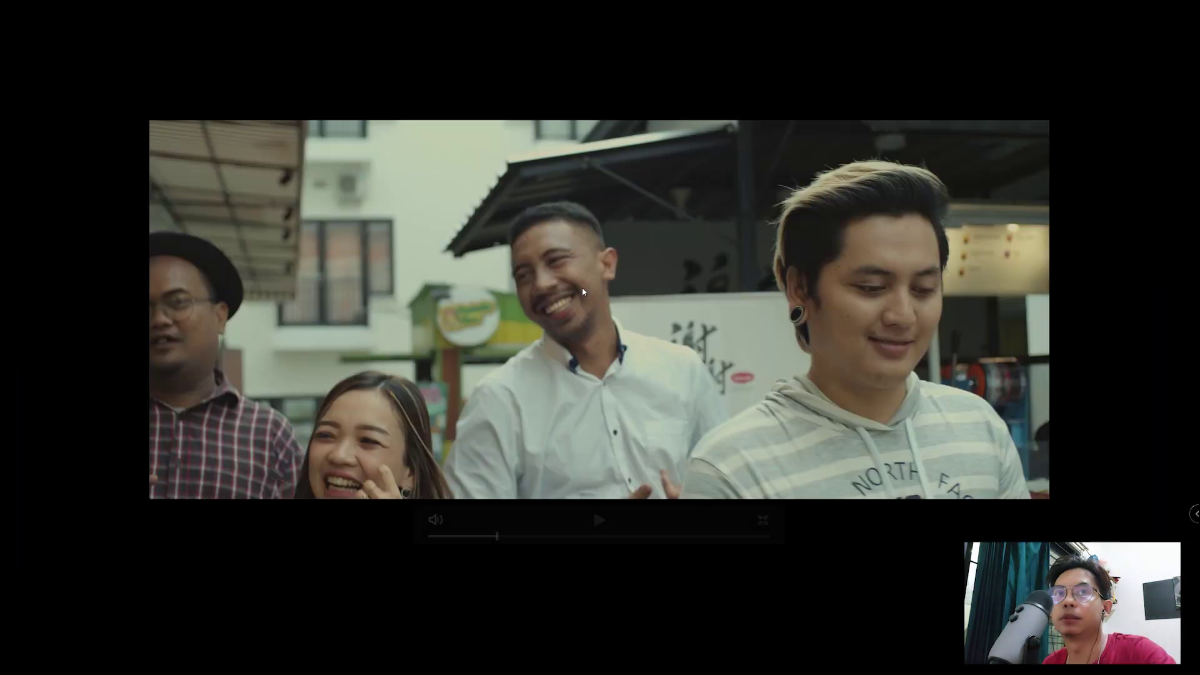
pyautogui.press('Escape')
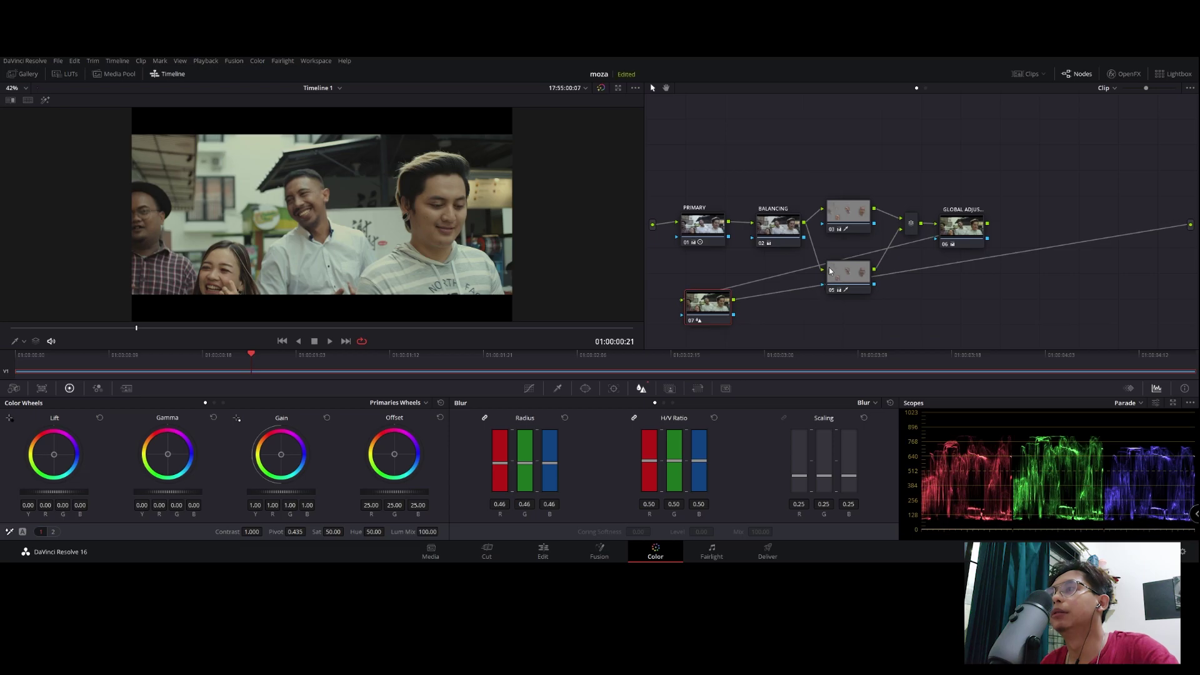
# - Rearrange nodes 05 and 07 in the node graph and add serial node 08 after node 07
pyautogui.moveTo(721, 312); pyautogui.dragTo(768, 335)
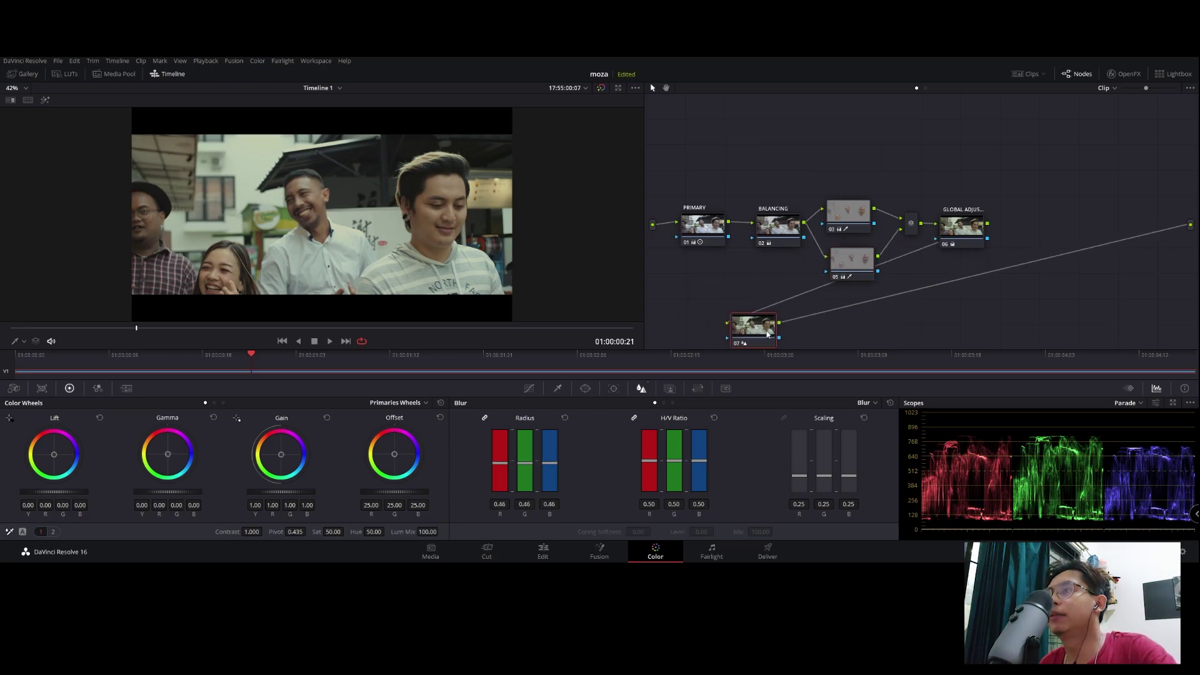
pyautogui.scroll(-3, 730, 314)
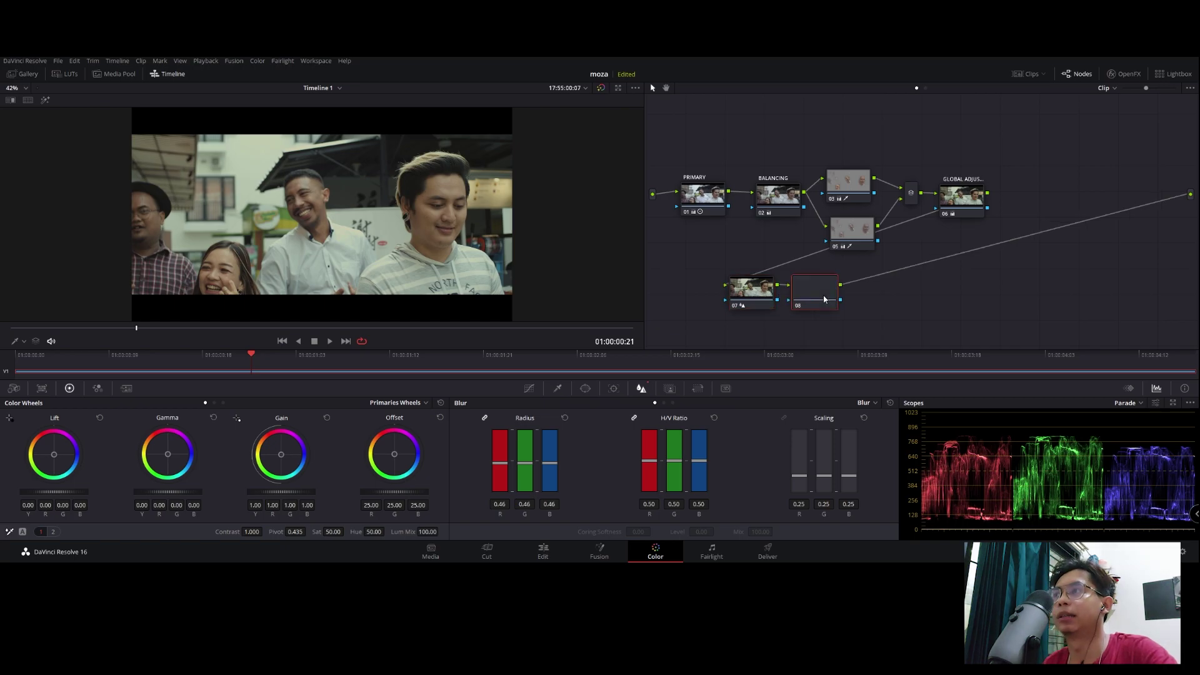
# - Search the effects library for "GRA" and apply Film Grain to node 08 with the 35mm 400T preset
pyautogui.click(1126, 74)
pyautogui.click(1173, 89)
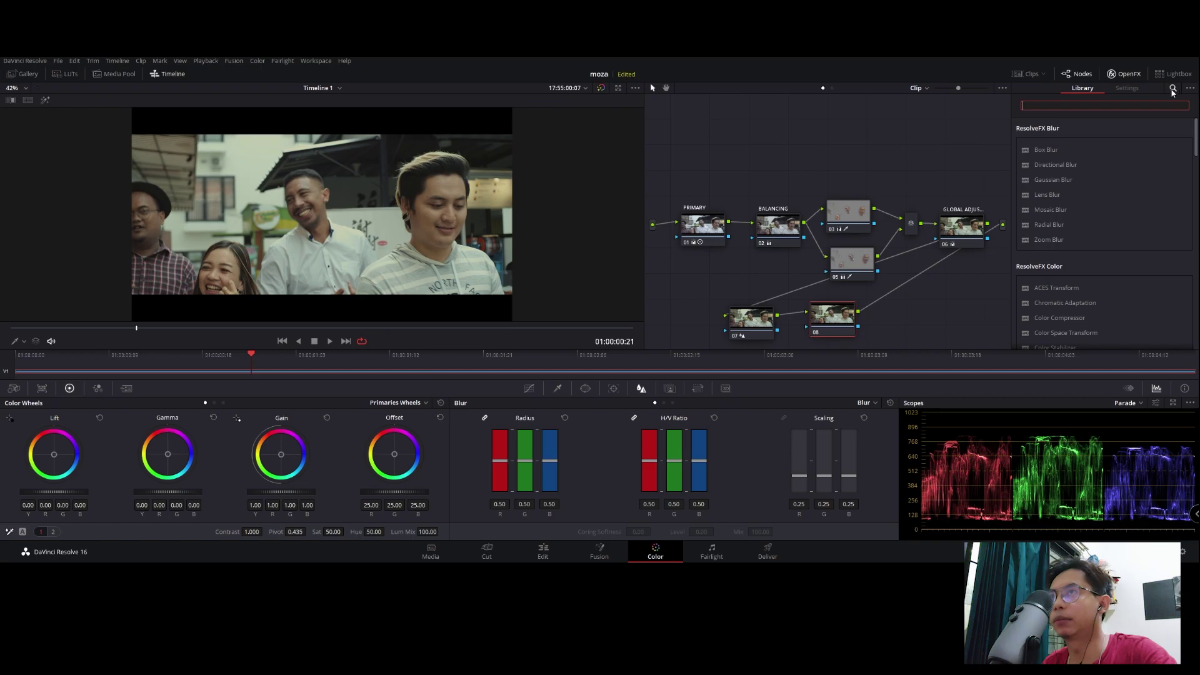
pyautogui.write('GRA')
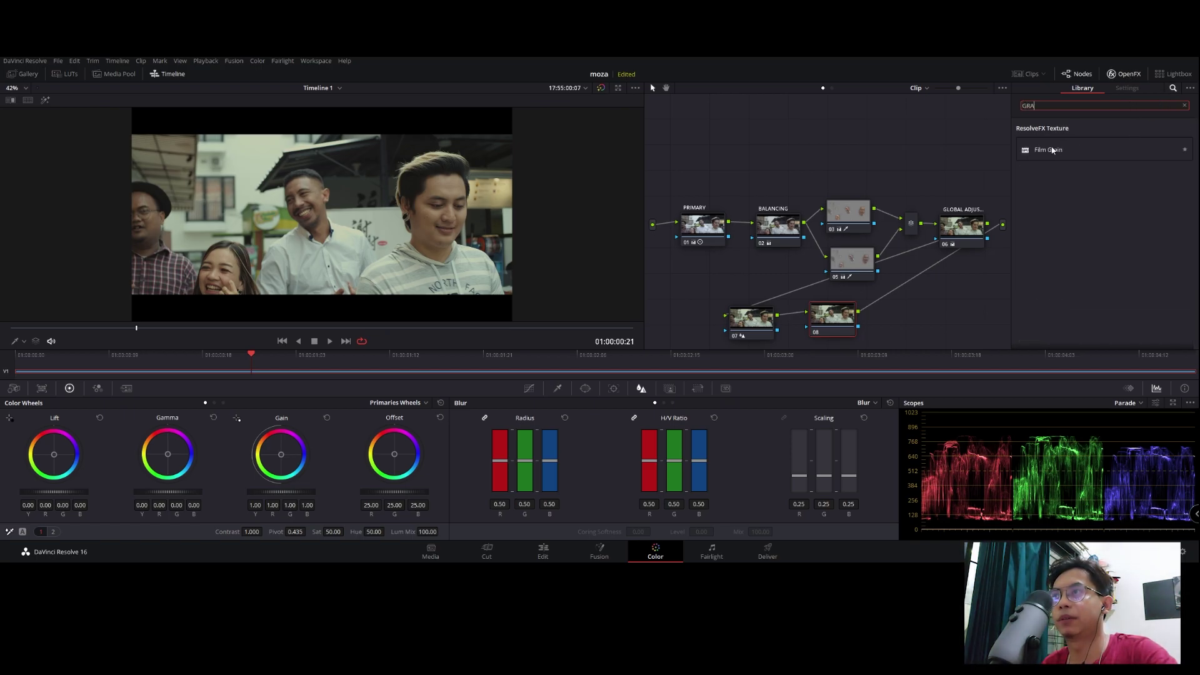
pyautogui.moveTo(830, 318); pyautogui.dragTo(841, 323)
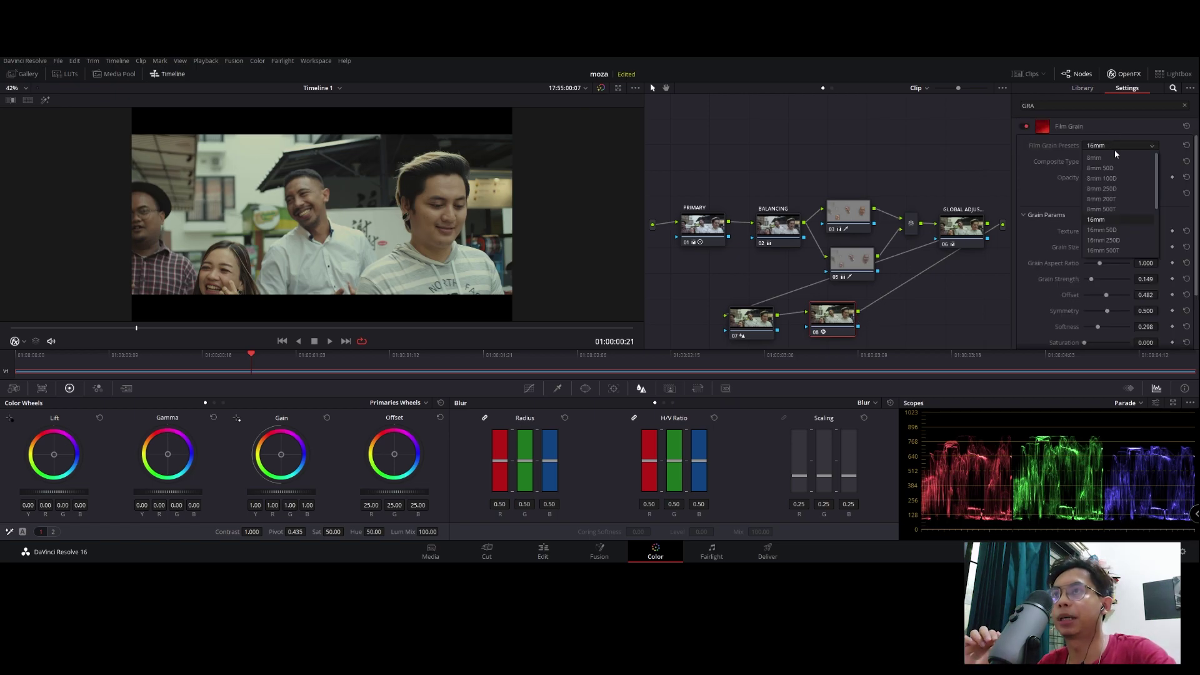
pyautogui.click(1111, 231)
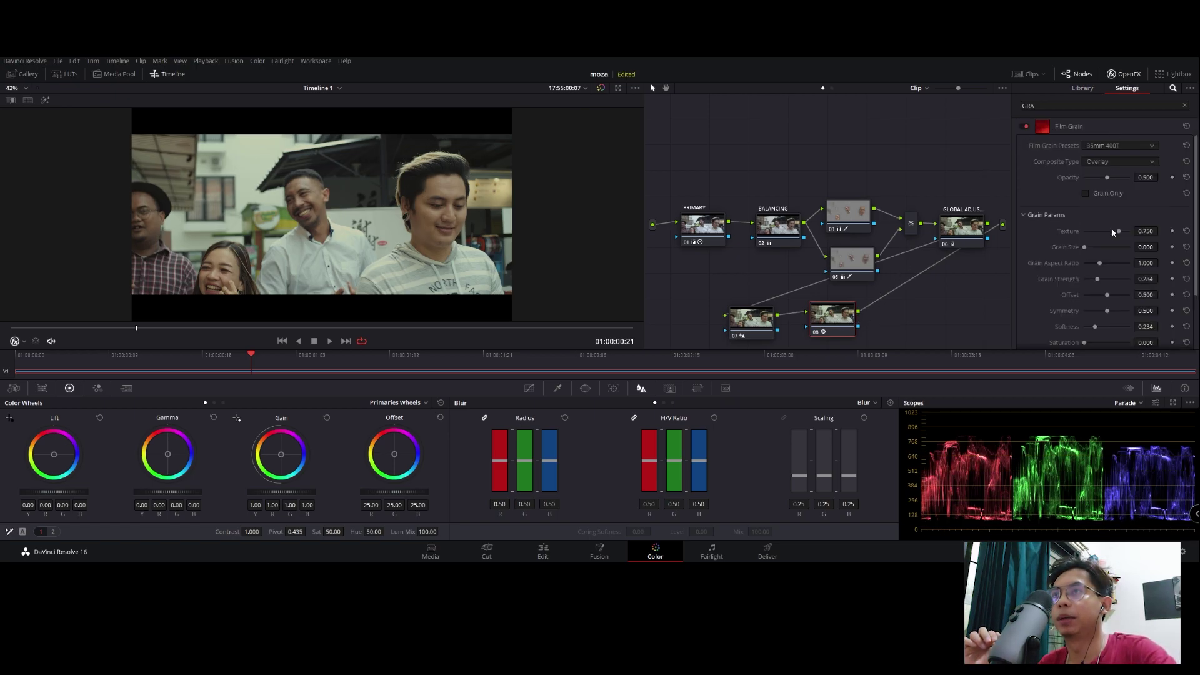
# - Preview node 08's film grain on its own, restore the composited image and review the clip in full-screen playback
pyautogui.click(1085, 194)
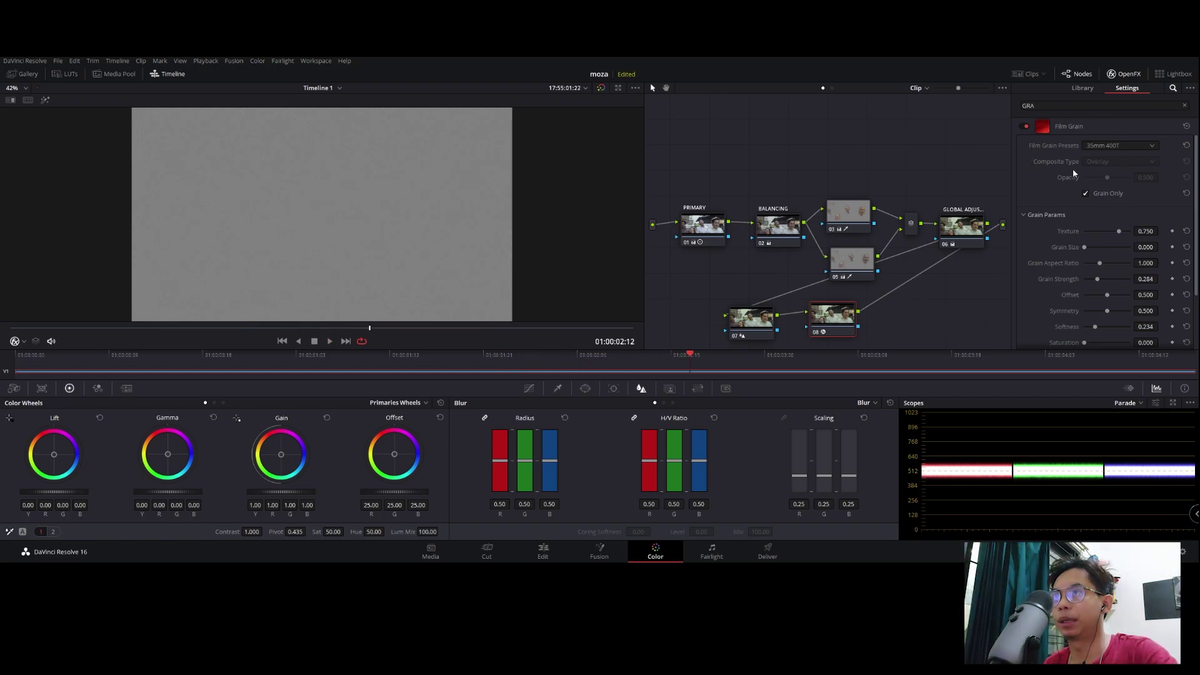
pyautogui.click(1086, 193)
pyautogui.press('p')
pyautogui.press('space')
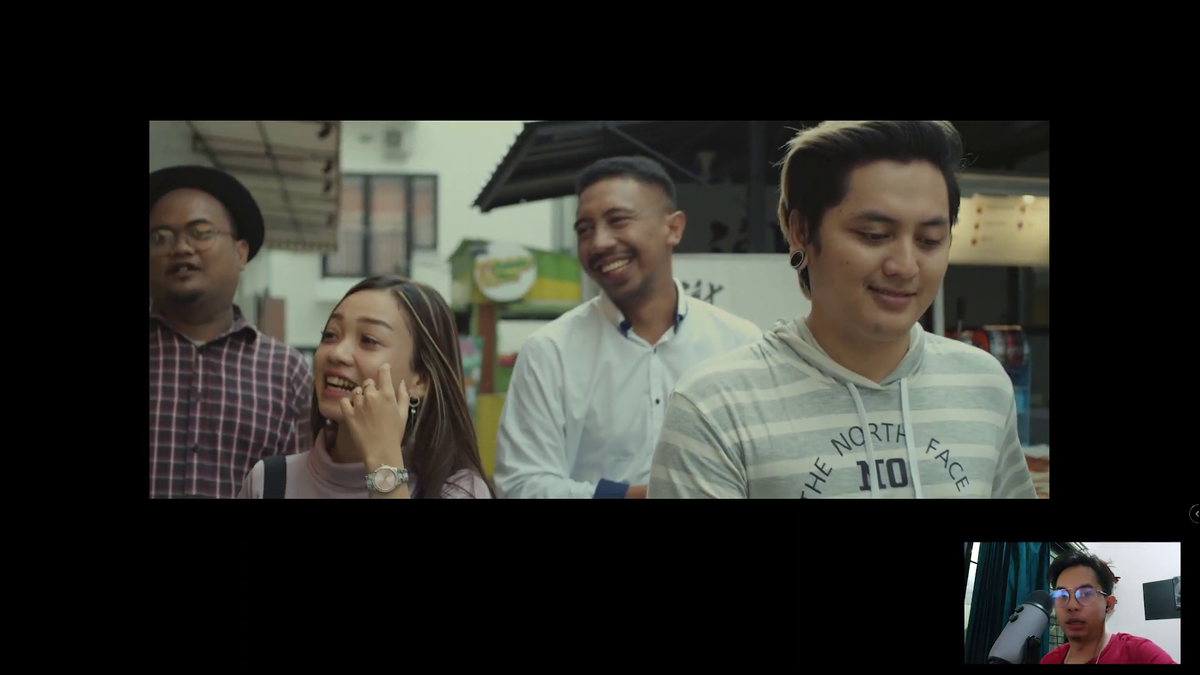
pyautogui.moveTo(628, 350)
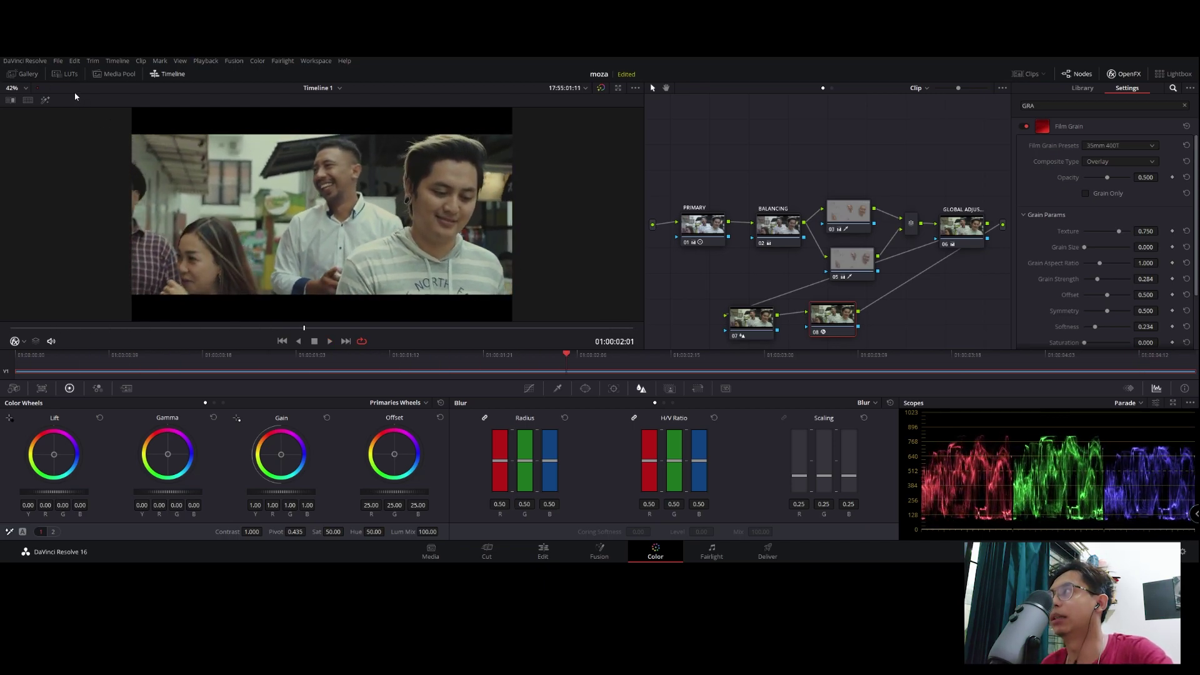
pyautogui.hotkey('ctrl', 'f')
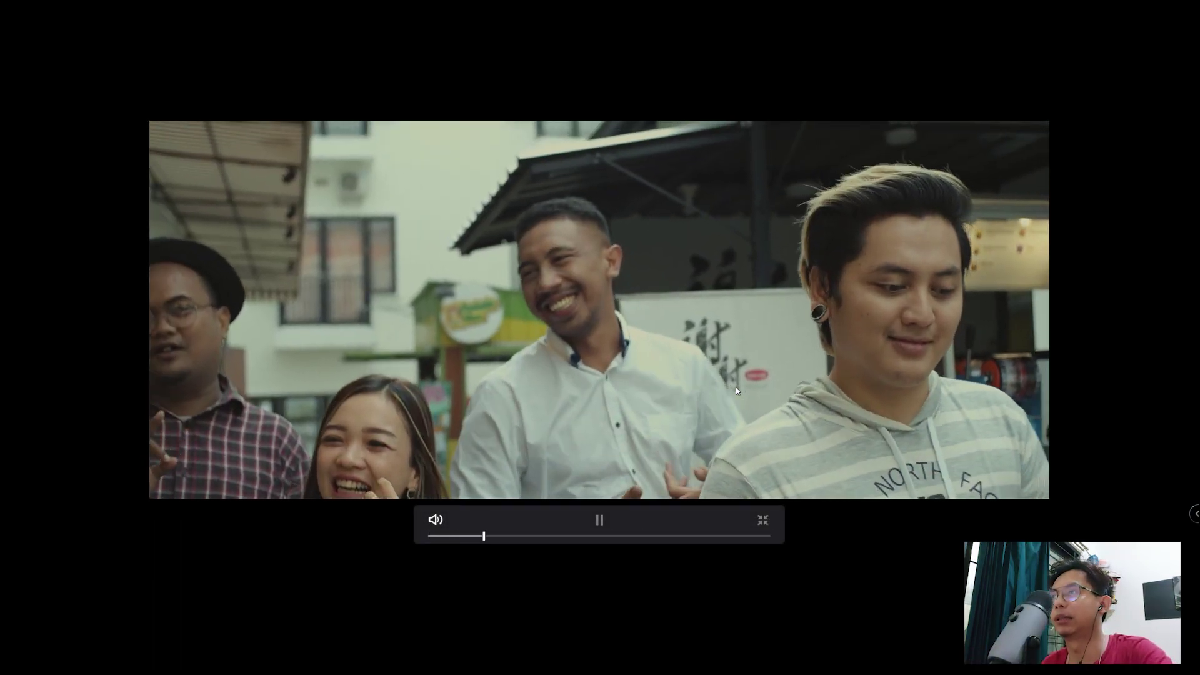
pyautogui.press('space')
pyautogui.press('Escape')
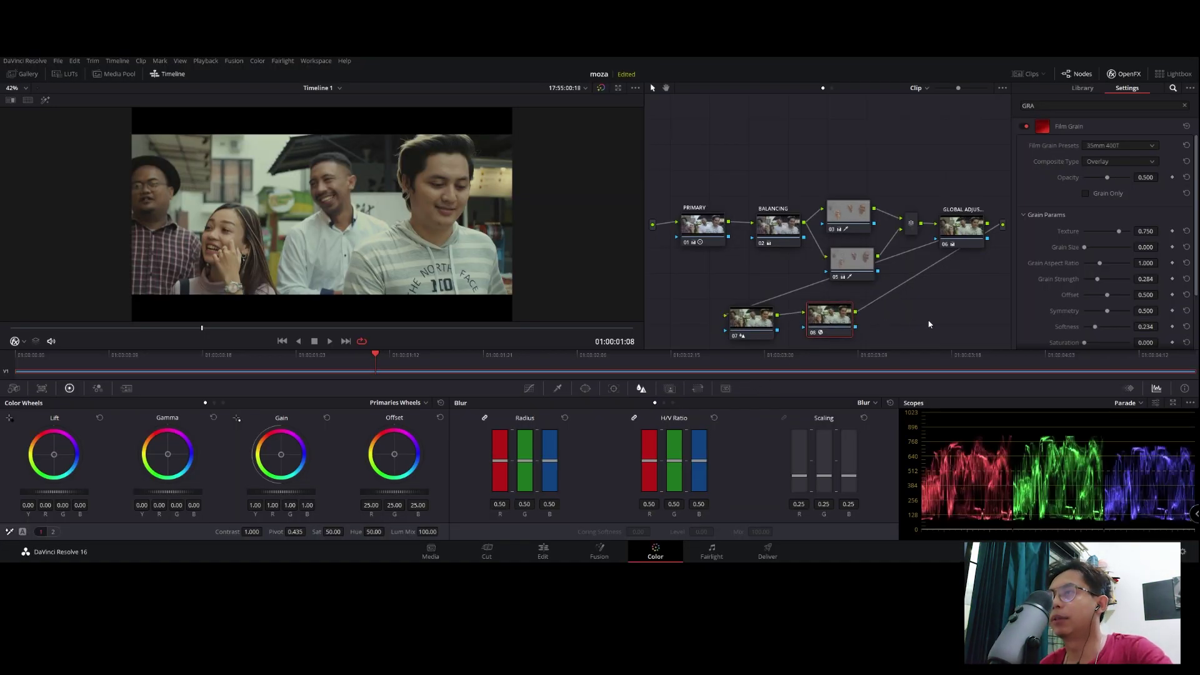
# - Add serial node 09 after node 08 and tint its Offset to about 24.74 red, 24.18 green and 19.86 blue while reviewing playback
pyautogui.hotkey('alt', 's')
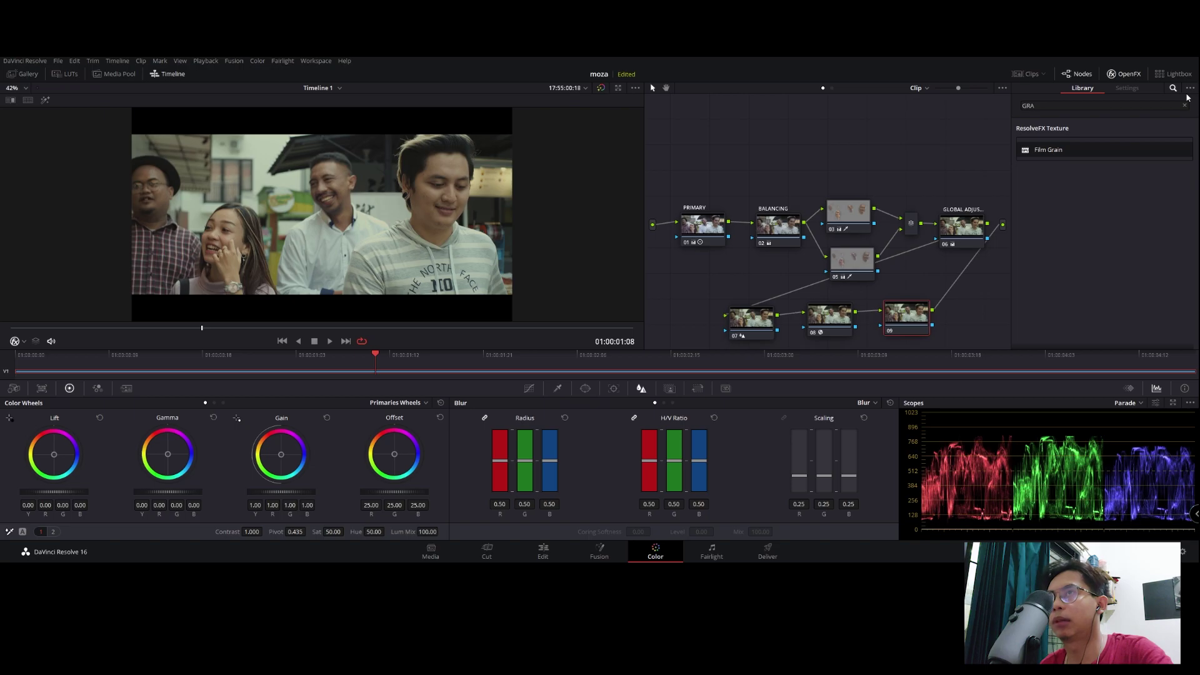
pyautogui.click(1184, 105)
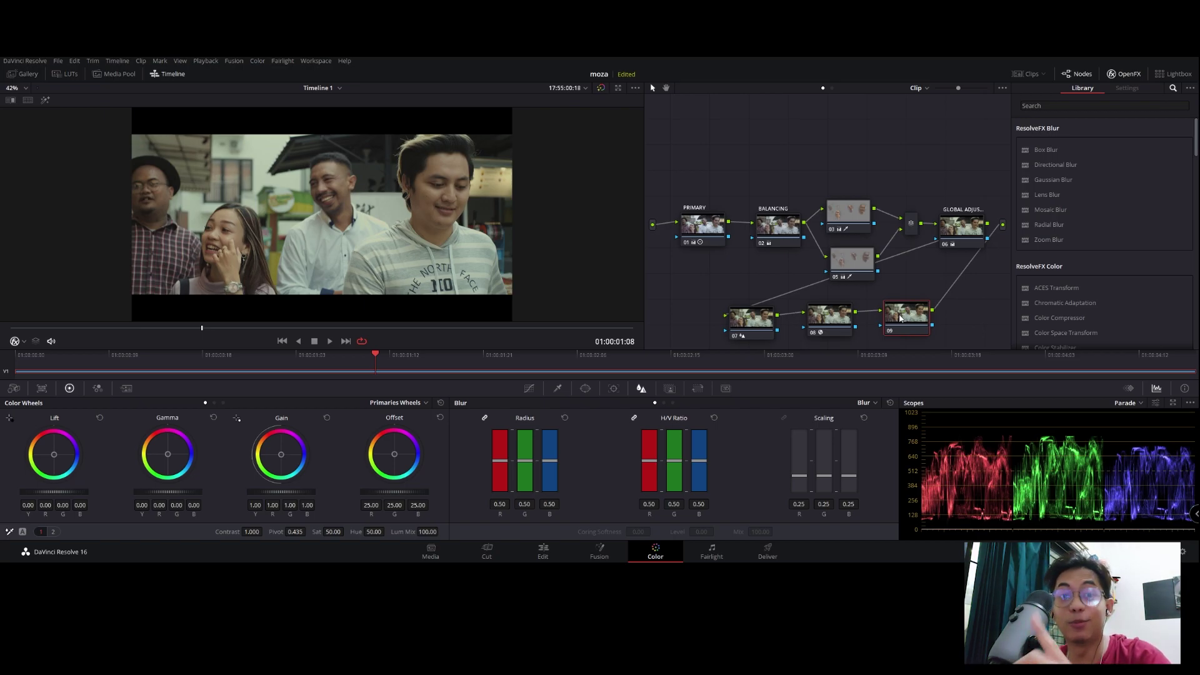
pyautogui.press('space')
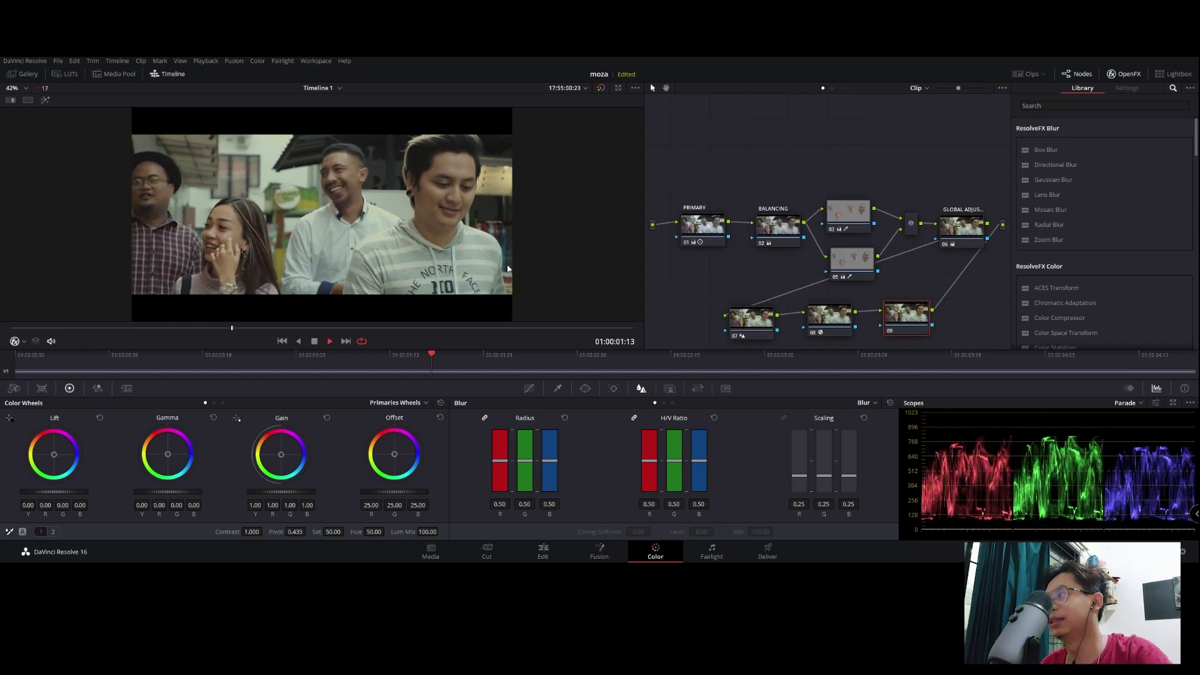
pyautogui.press('space')
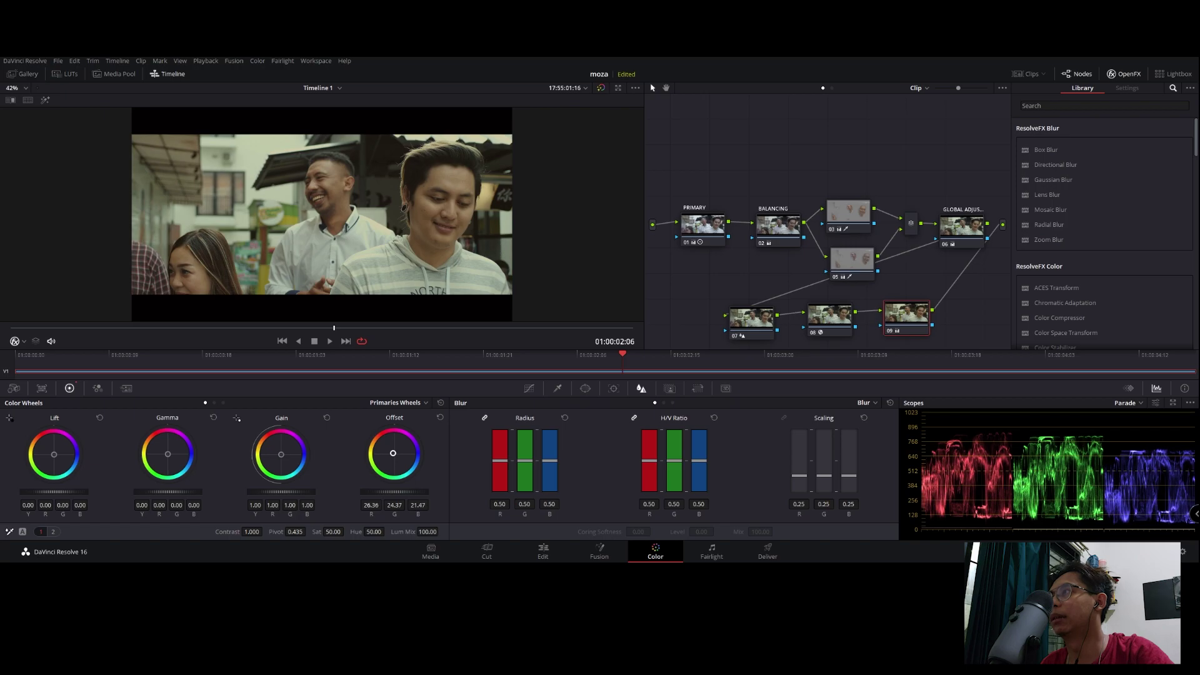
pyautogui.press('space')
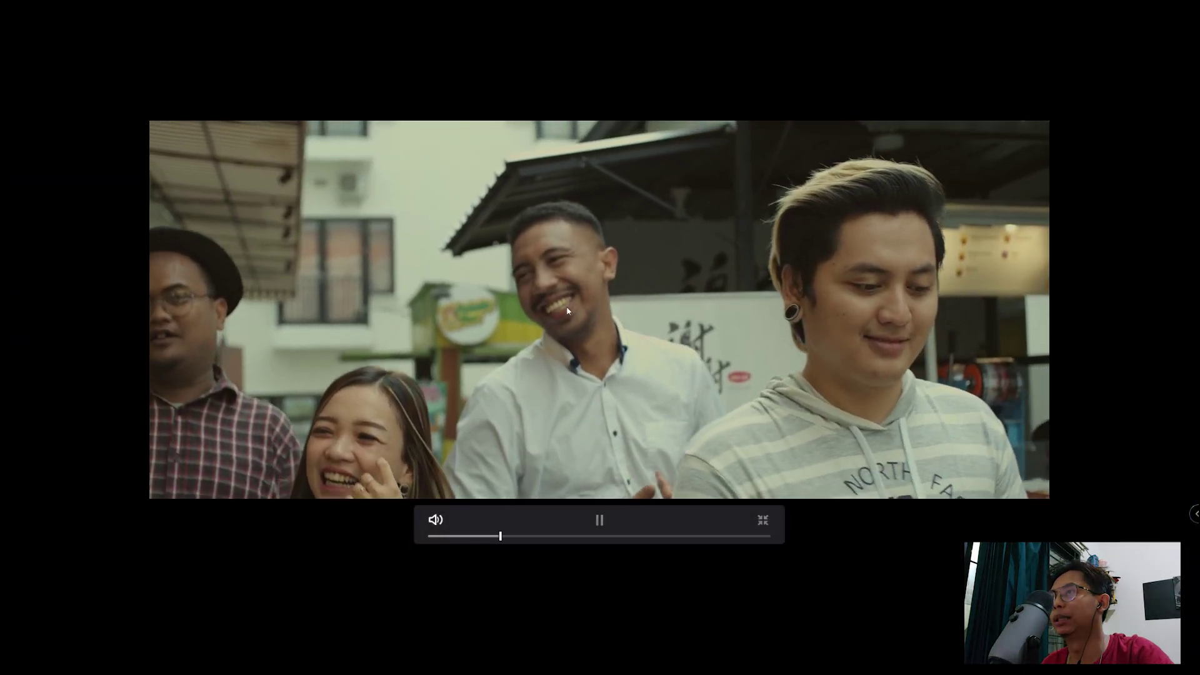
pyautogui.press('space')
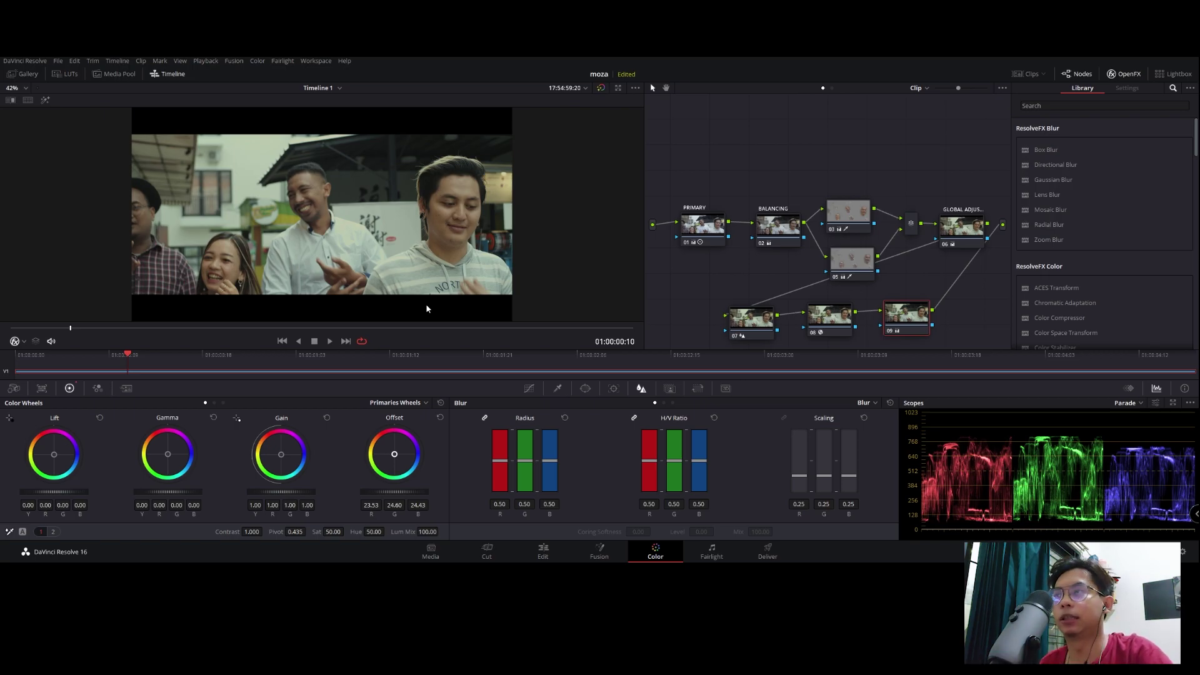
pyautogui.press('space')
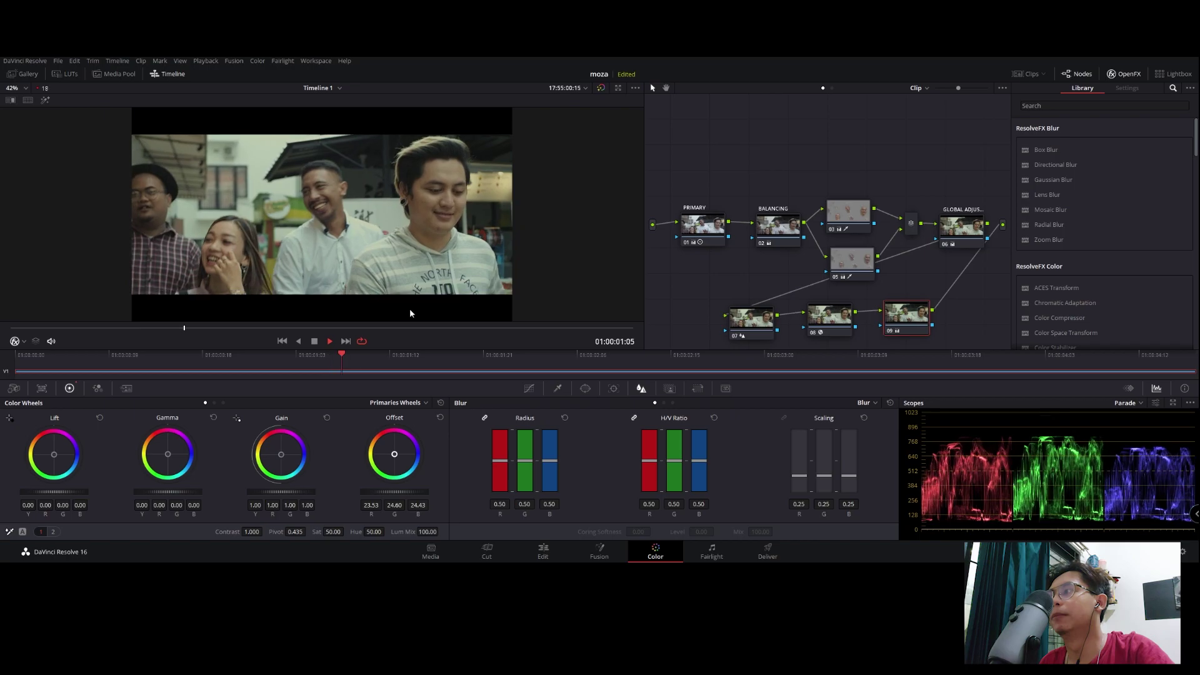
pyautogui.moveTo(394, 453); pyautogui.dragTo(393, 453)
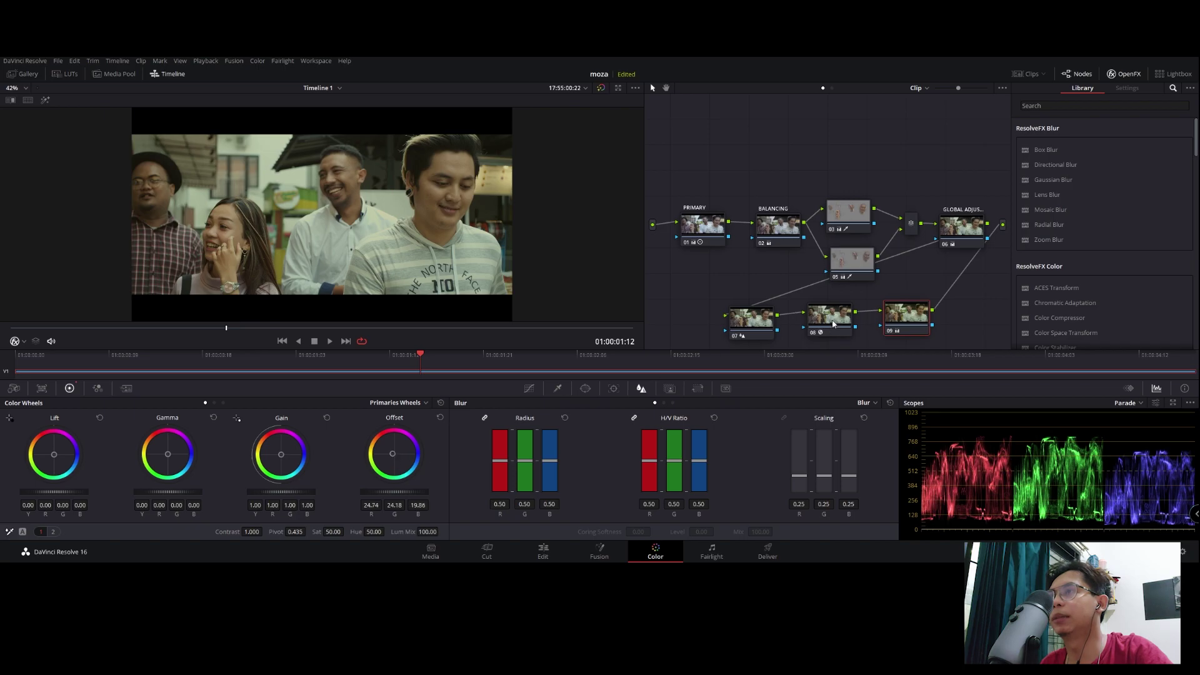
# - Shift node 05's Gain color balance to about 0.99 red, 1.00 green and 0.98 blue, and review the clip full screen
pyautogui.click(851, 259)
pyautogui.click(911, 314)
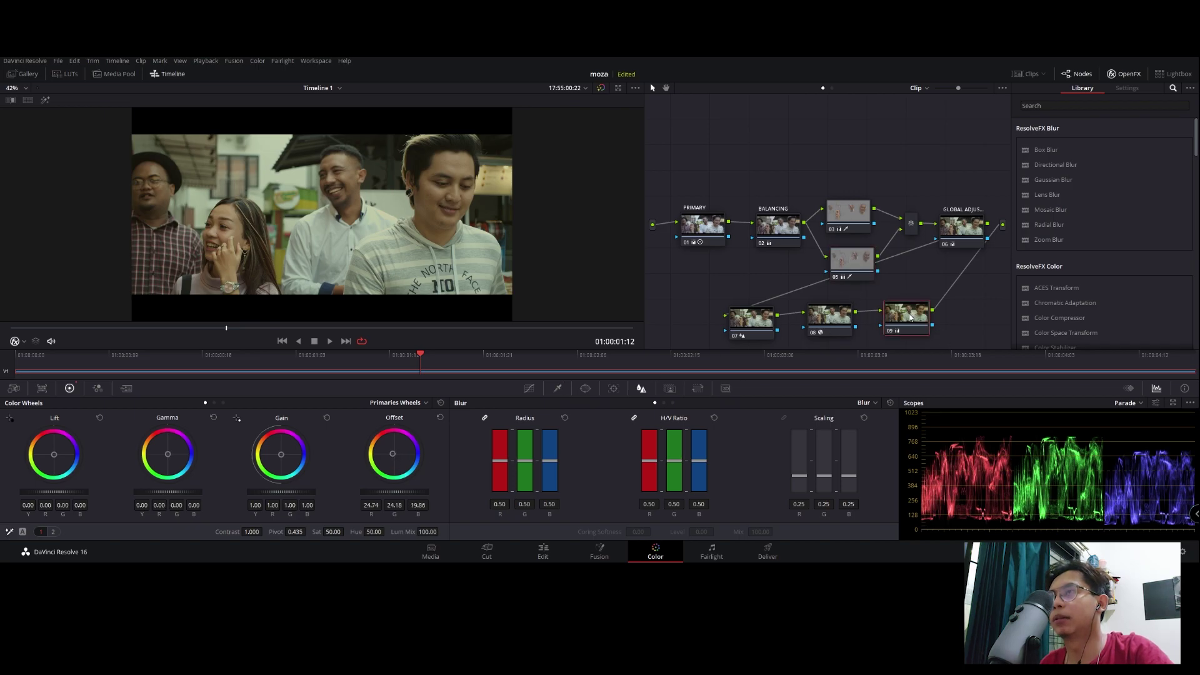
pyautogui.click(857, 265)
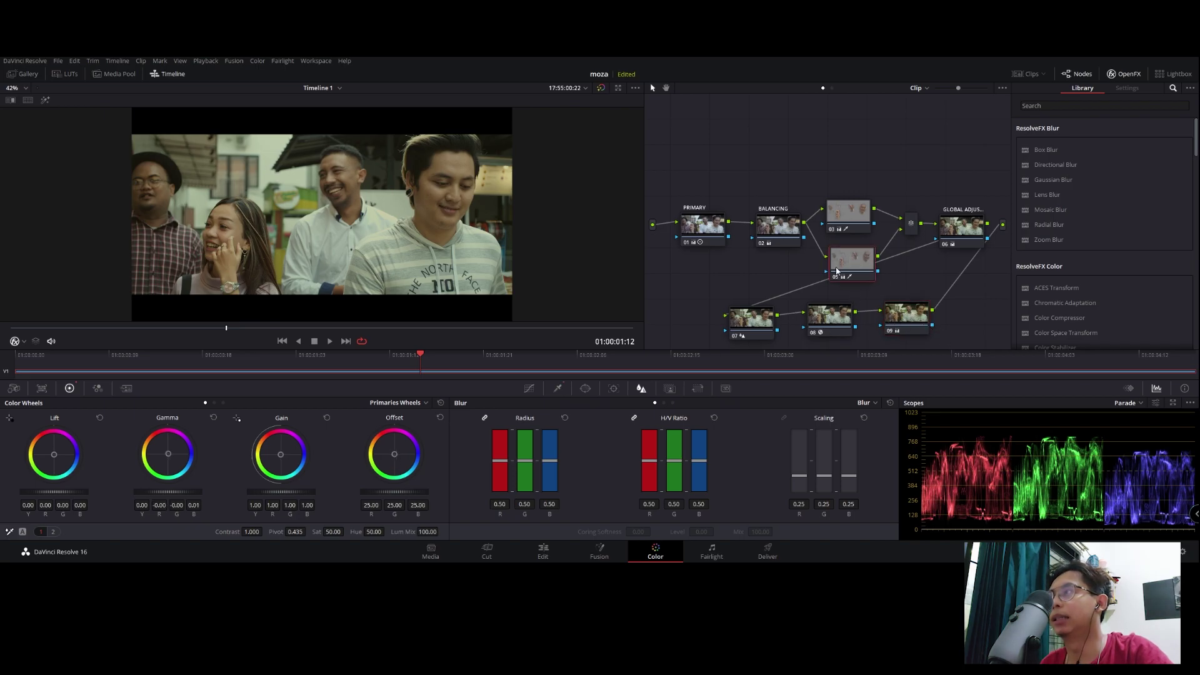
pyautogui.moveTo(277, 461); pyautogui.dragTo(281, 454)
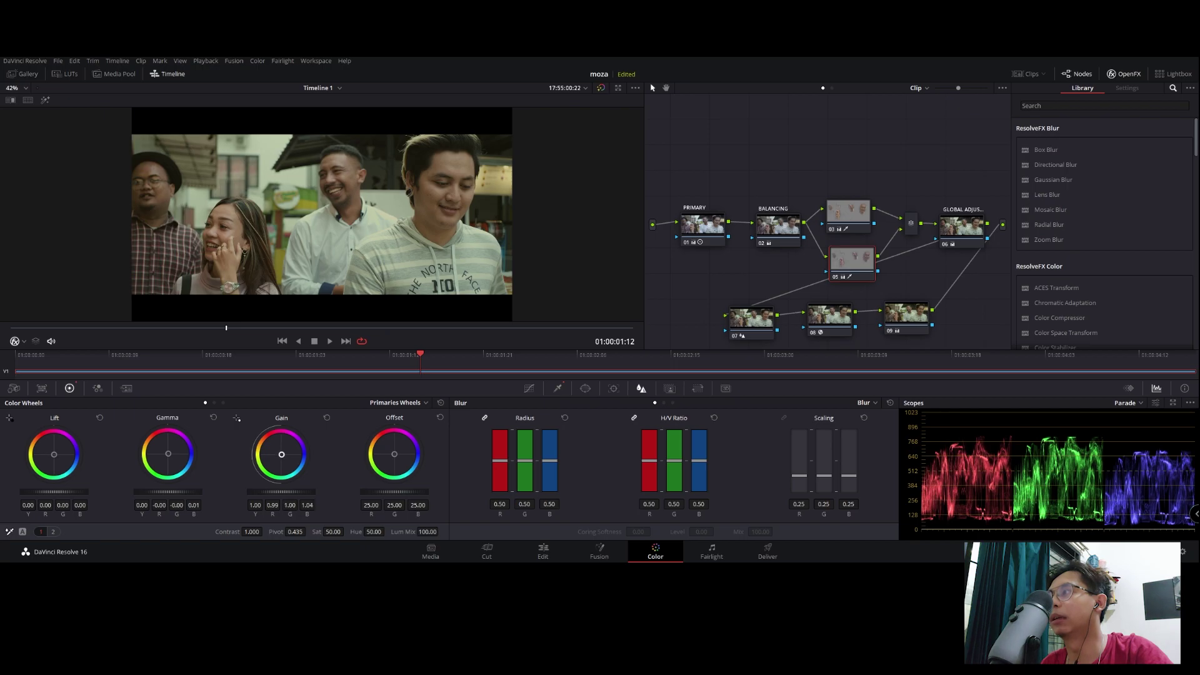
pyautogui.moveTo(282, 454); pyautogui.dragTo(280, 455)
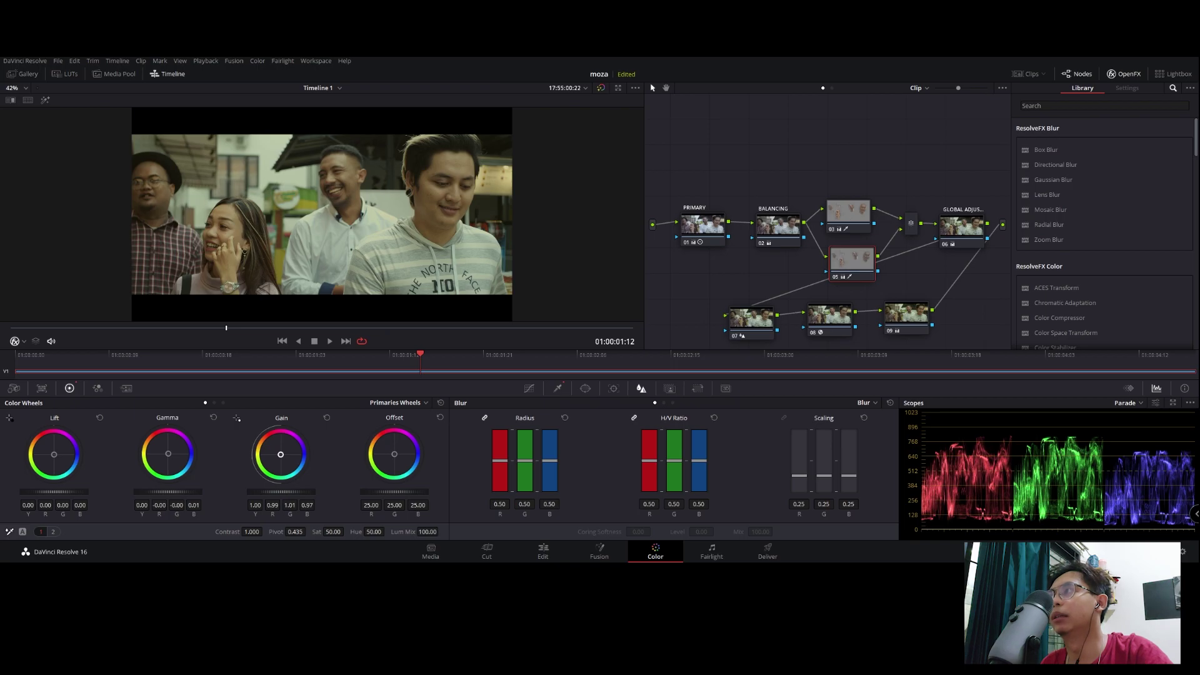
pyautogui.hotkey('ctrl', 'f')
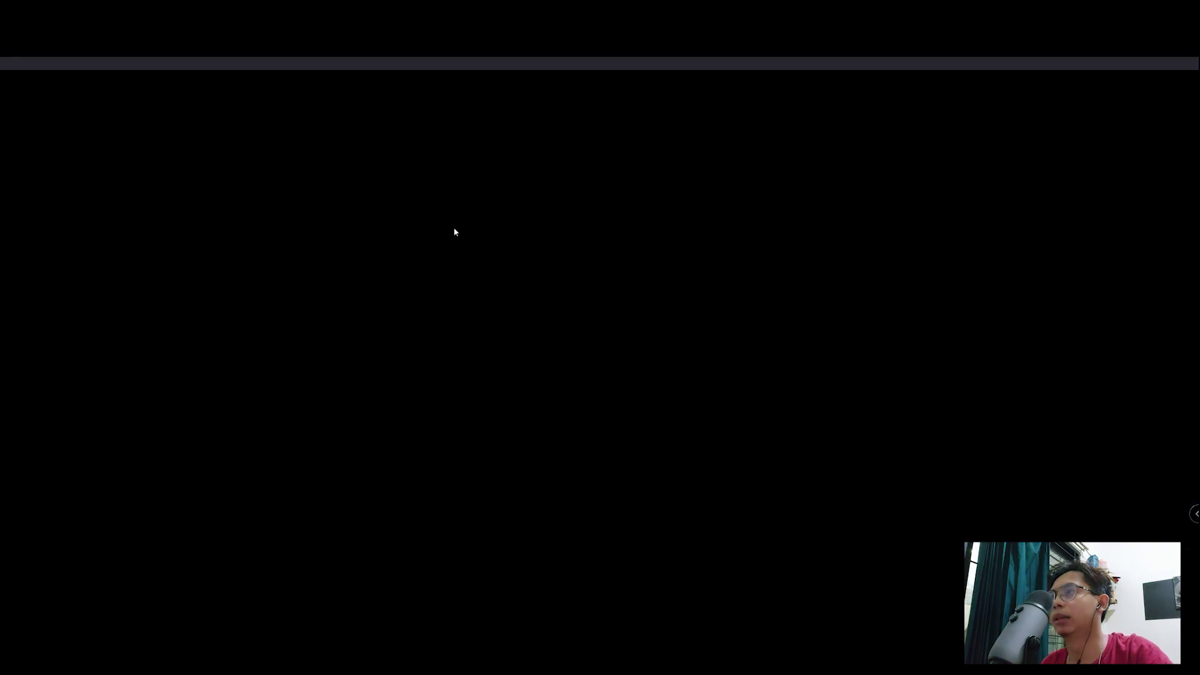
pyautogui.press('space')
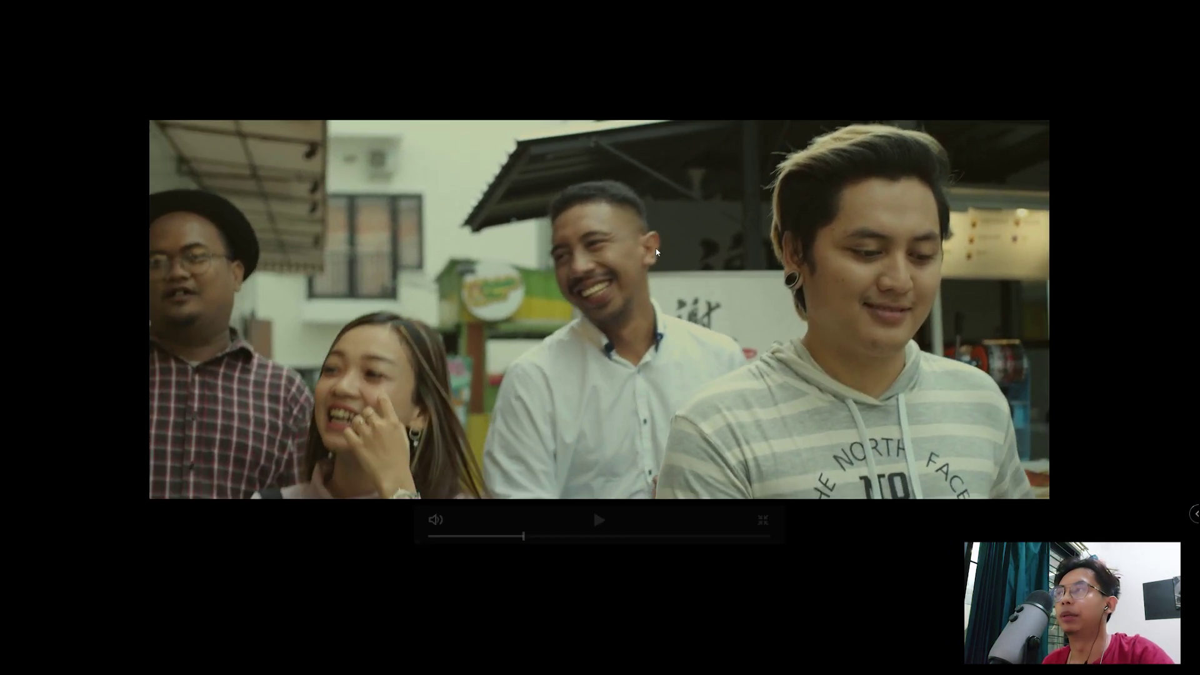
pyautogui.hotkey('ctrl', 'f')
pyautogui.scroll(-1, 895, 250)
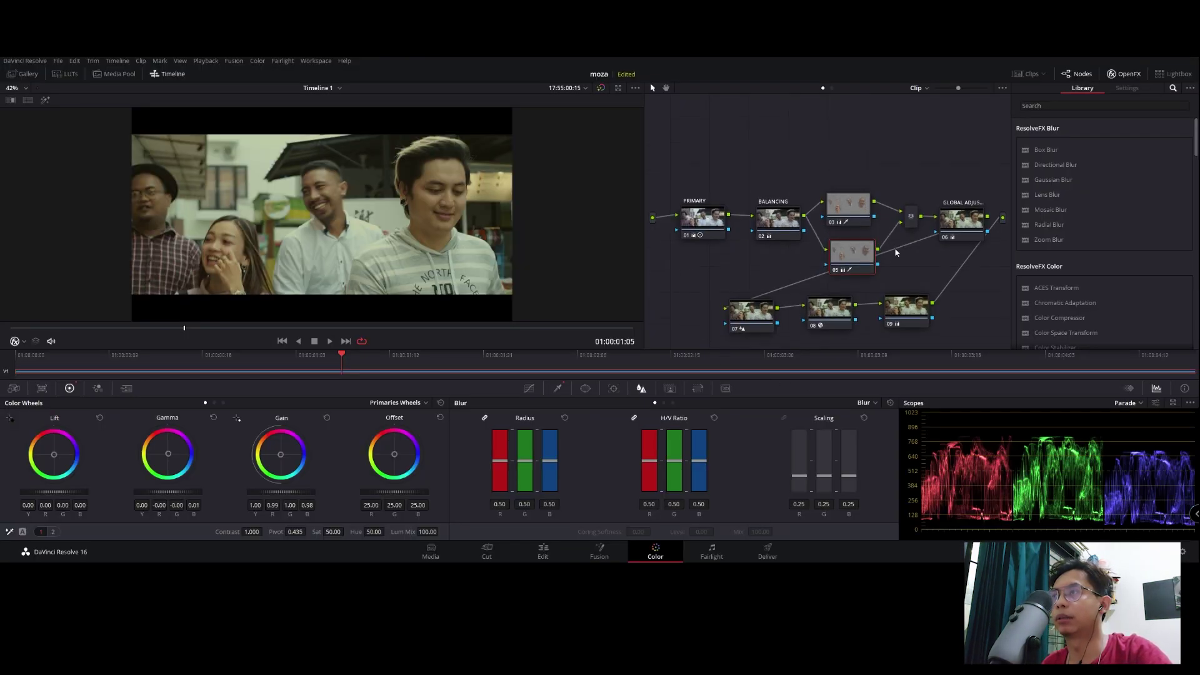
# - Label node 09, the final tint node, as "EP"
pyautogui.click(909, 307)
pyautogui.rightClick(914, 308)
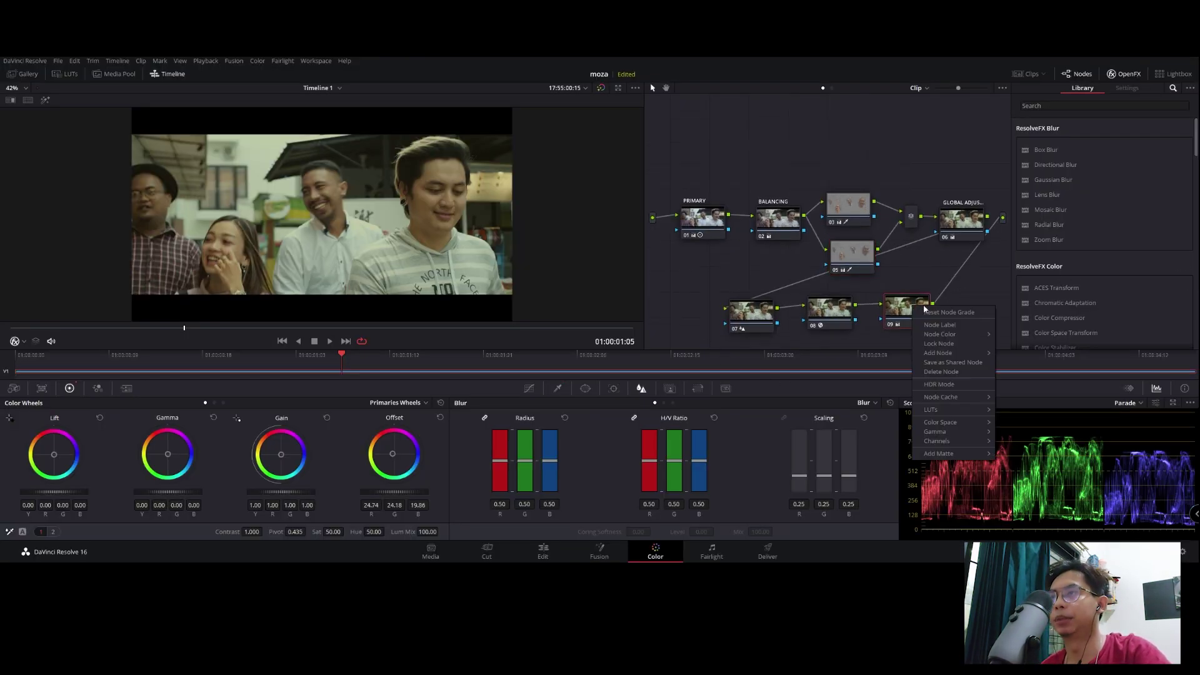
pyautogui.click(959, 324)
pyautogui.write('gl')
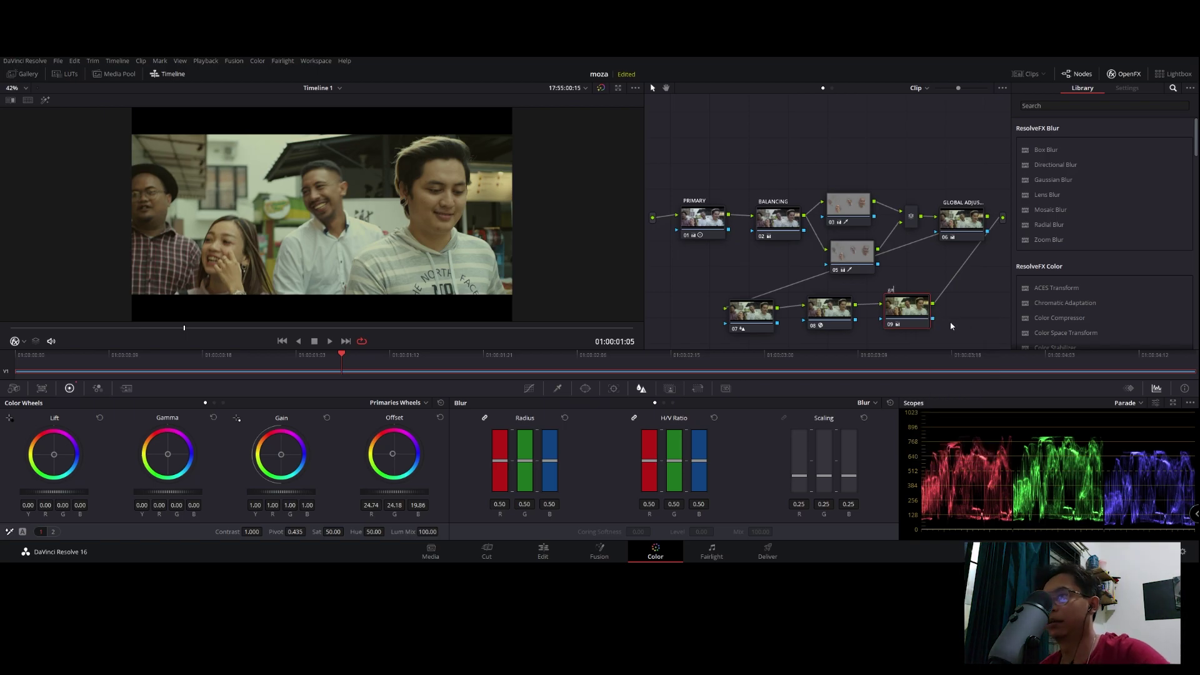
# - Label node 08, which holds the Film Grain effect, as "GRAIN"
pyautogui.click(831, 308)
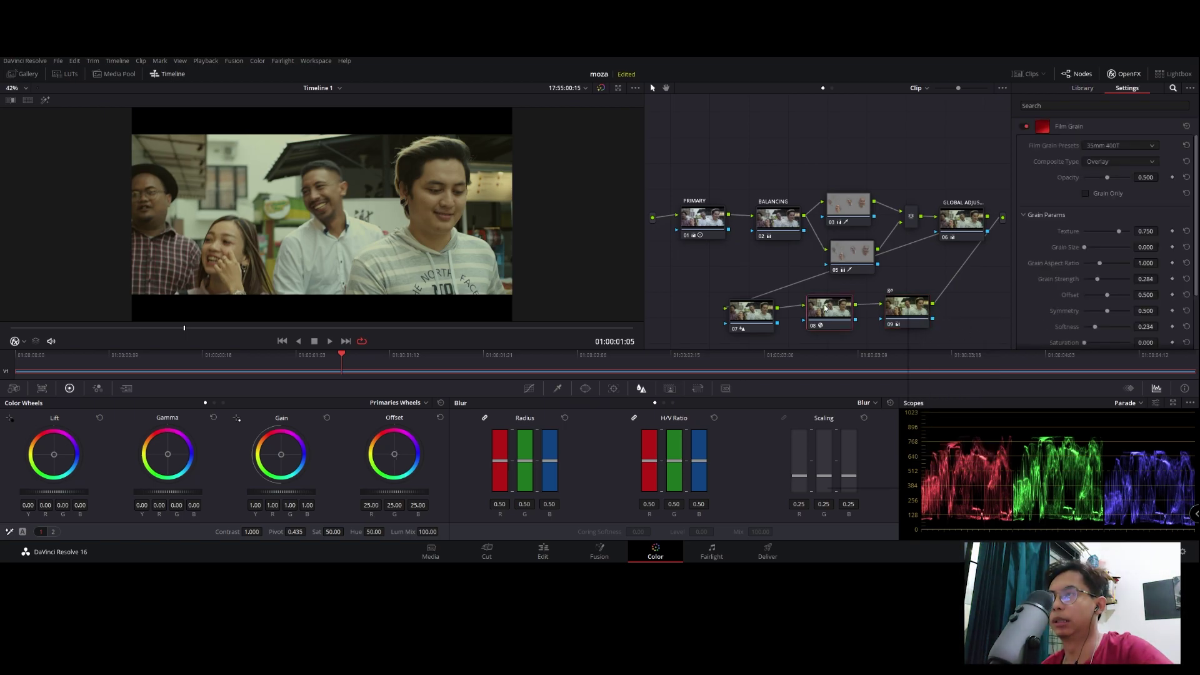
pyautogui.rightClick(833, 308)
pyautogui.click(876, 325)
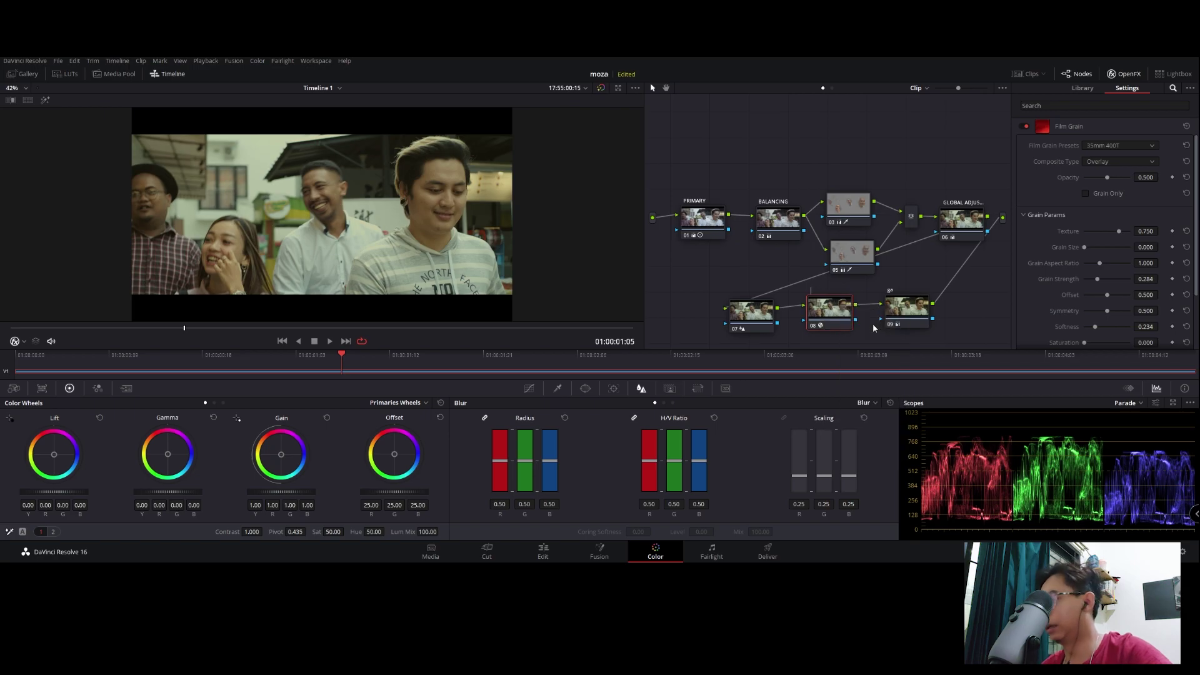
pyautogui.write('GRAIN')
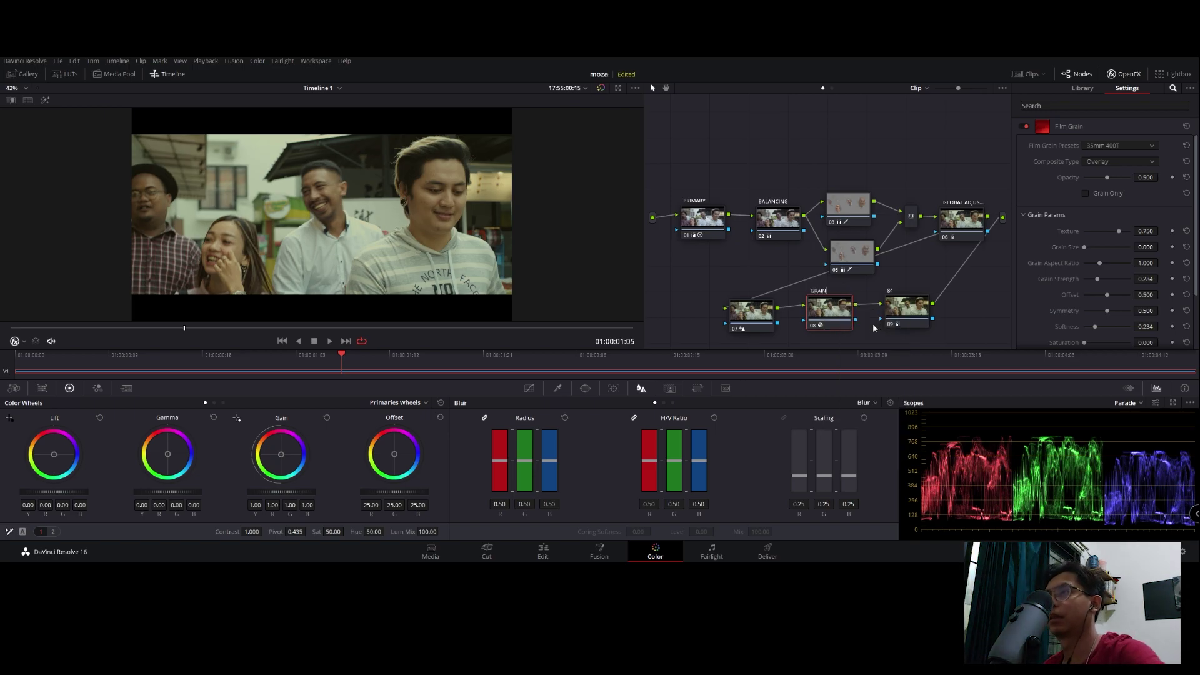
# - Label node 07, the sharpening node, as "SHARPE"
pyautogui.click(753, 312)
pyautogui.rightClick(757, 315)
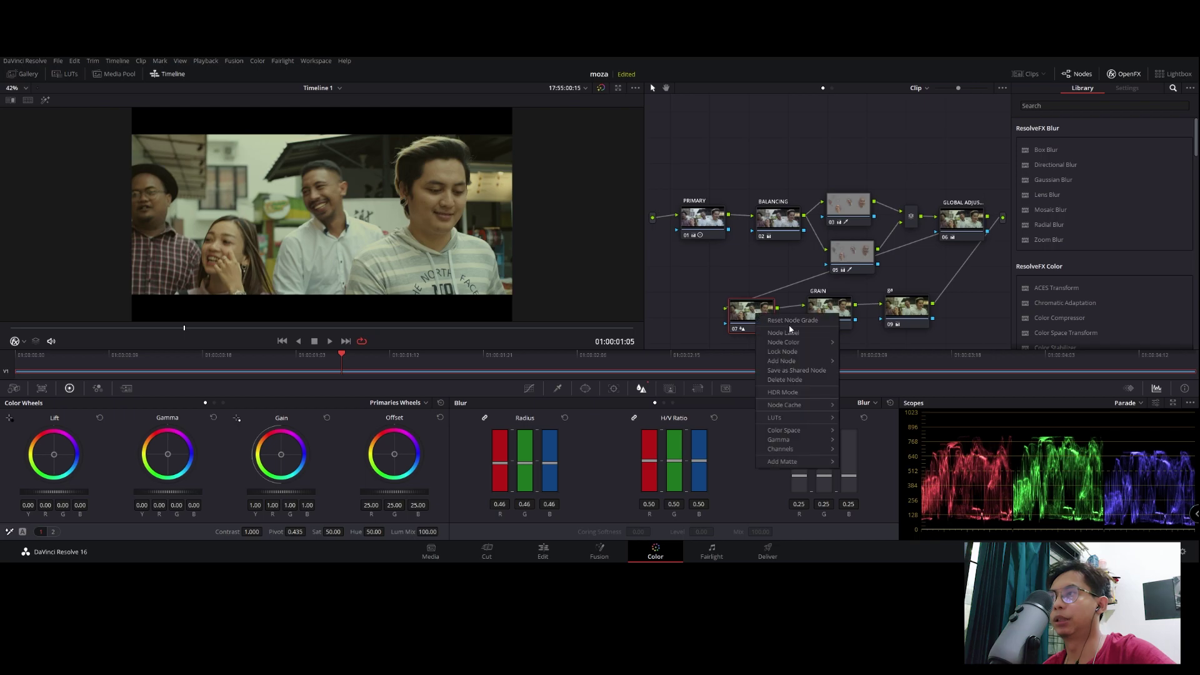
pyautogui.click(790, 331)
pyautogui.write('SHA')
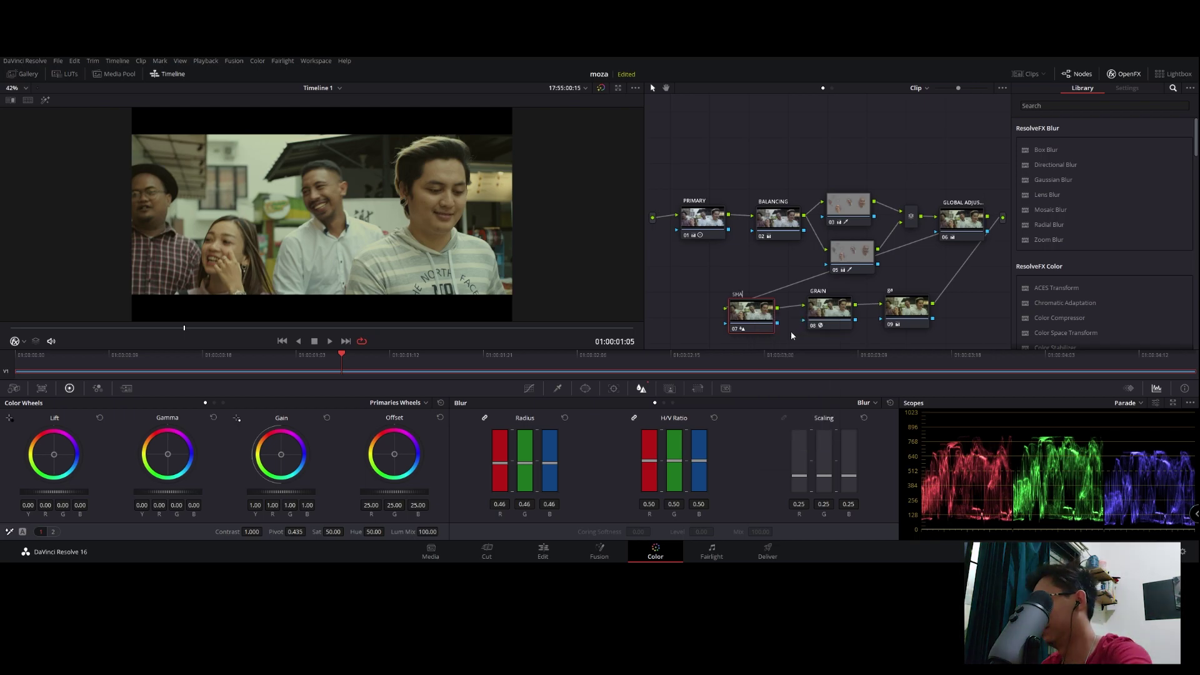
pyautogui.write('RPE')
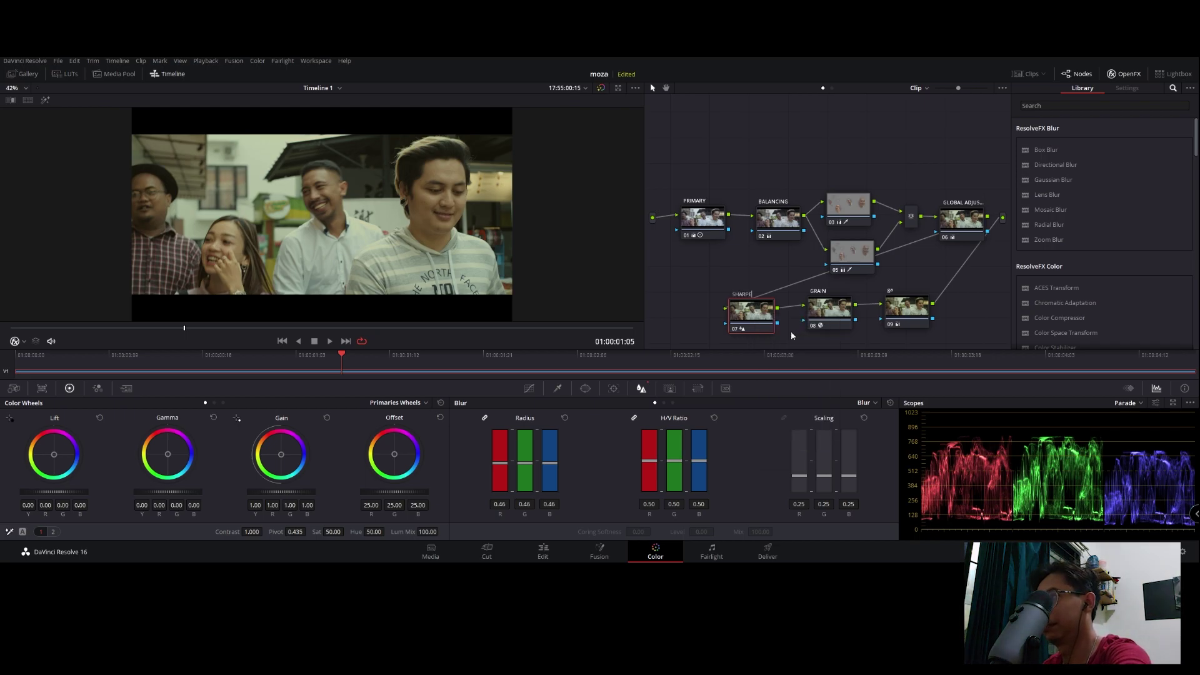